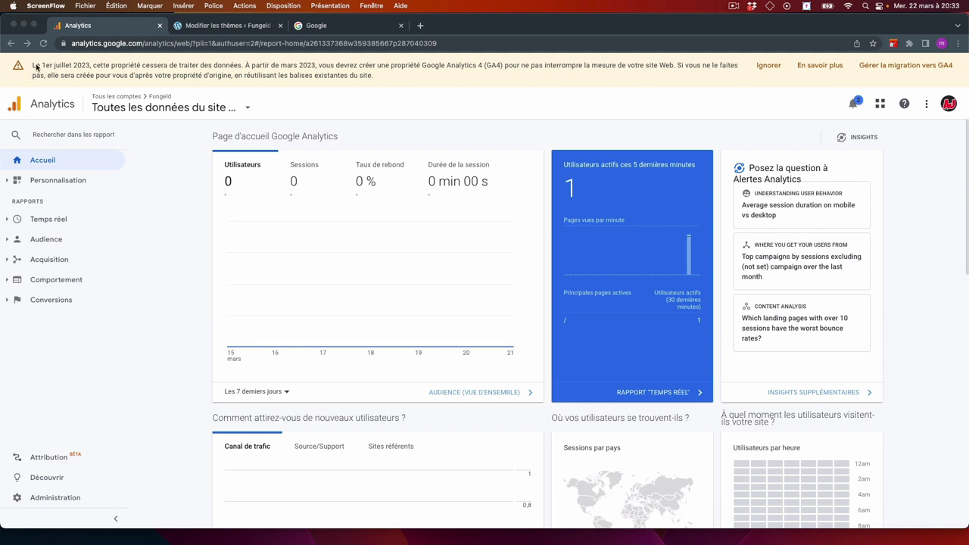
- Examine the Analytics notice about Universal Analytics data processing and the required Google Analytics 4 property
left_click_drag(250, 66, 32, 71)
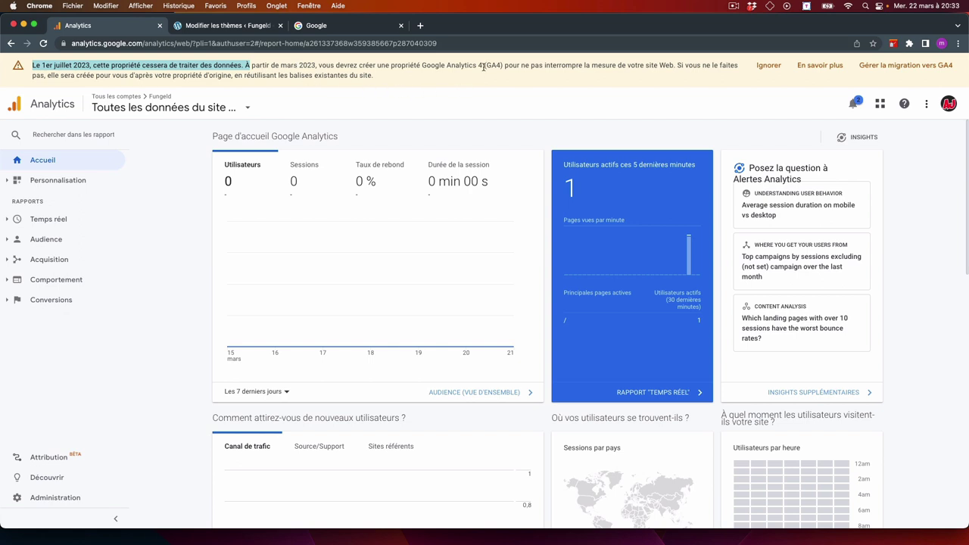
left_click_drag(504, 67, 445, 68)
left_click(319, 112)
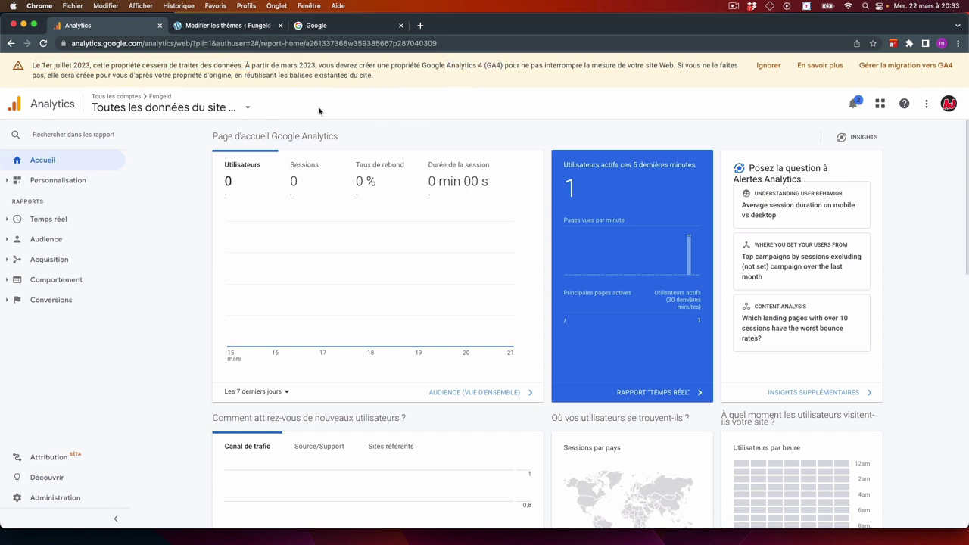
- Review the Fungeld site's WordPress dashboard, then its public storefront at fungeld.com in Safari, and return to WordPress in Chrome
left_click(237, 31)
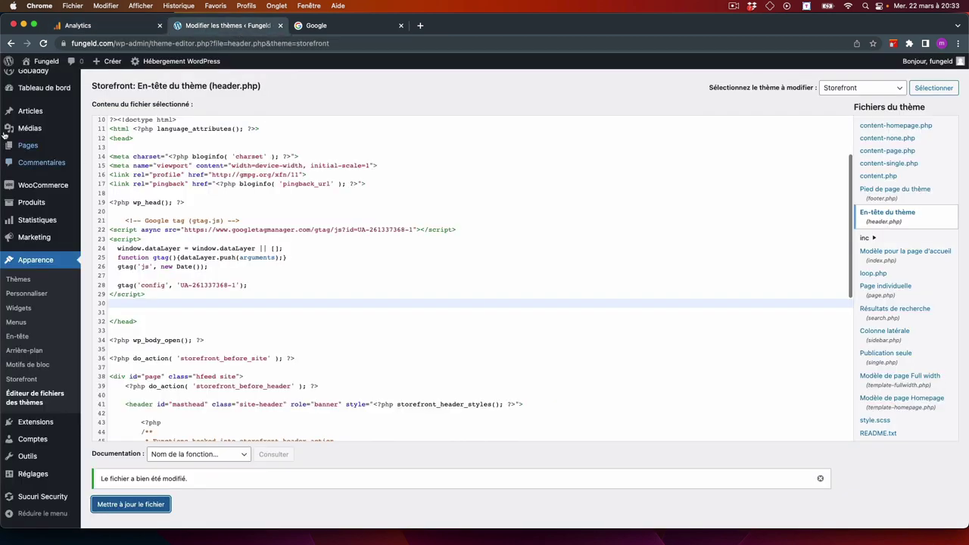
left_click(22, 92)
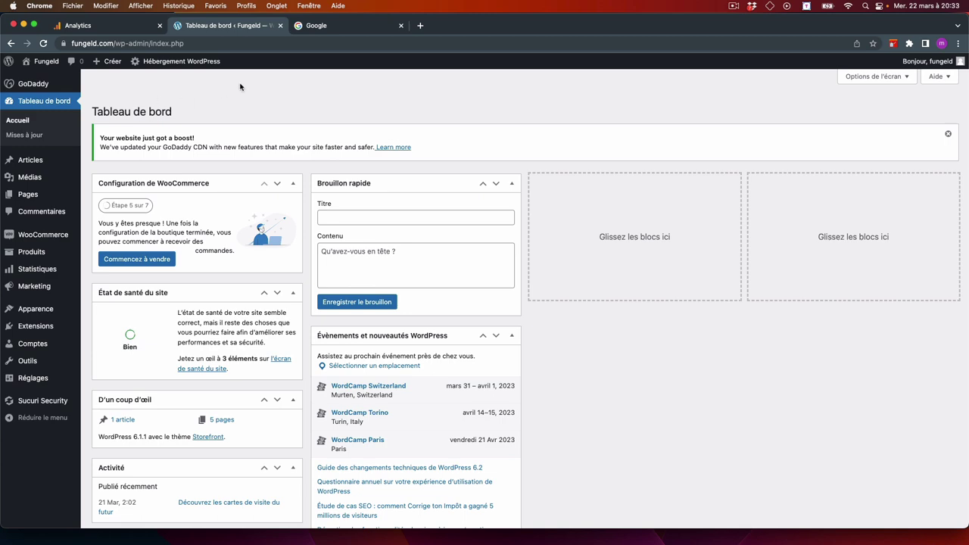
key("ctrl+Right")
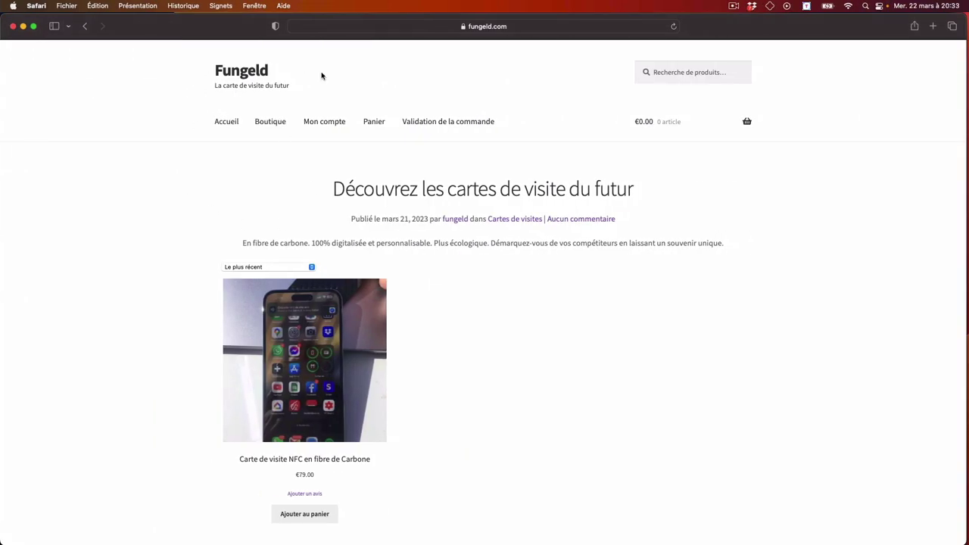
key("ctrl+Left")
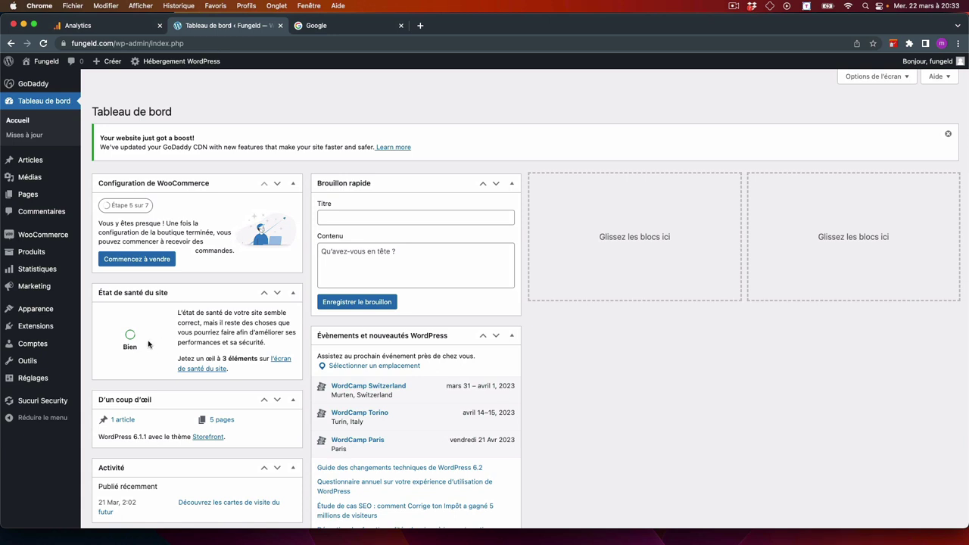
left_click(105, 29)
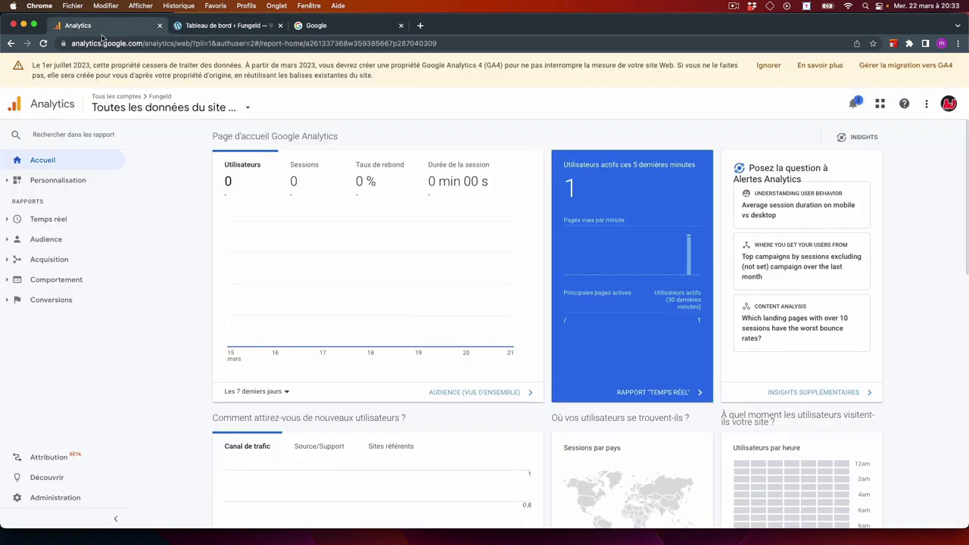
left_click(240, 111)
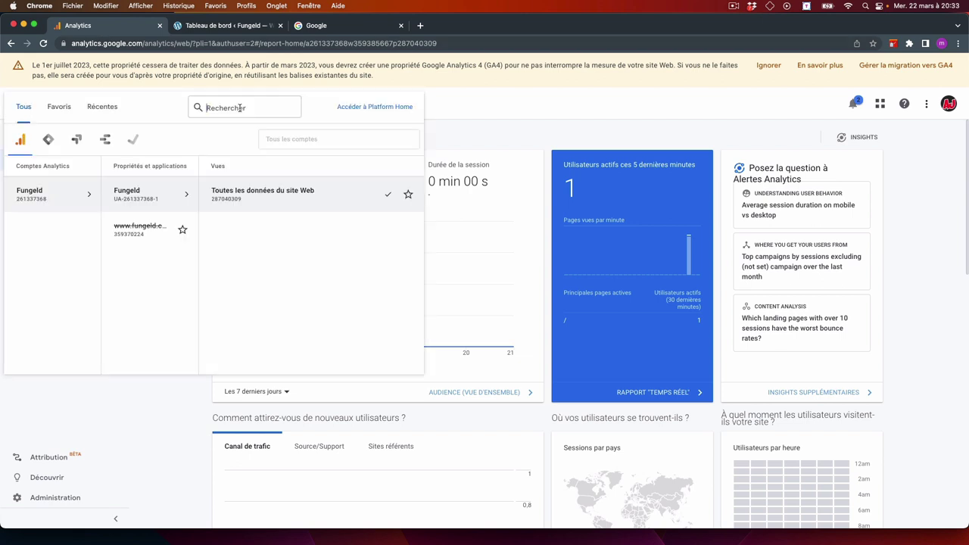
left_click(48, 141)
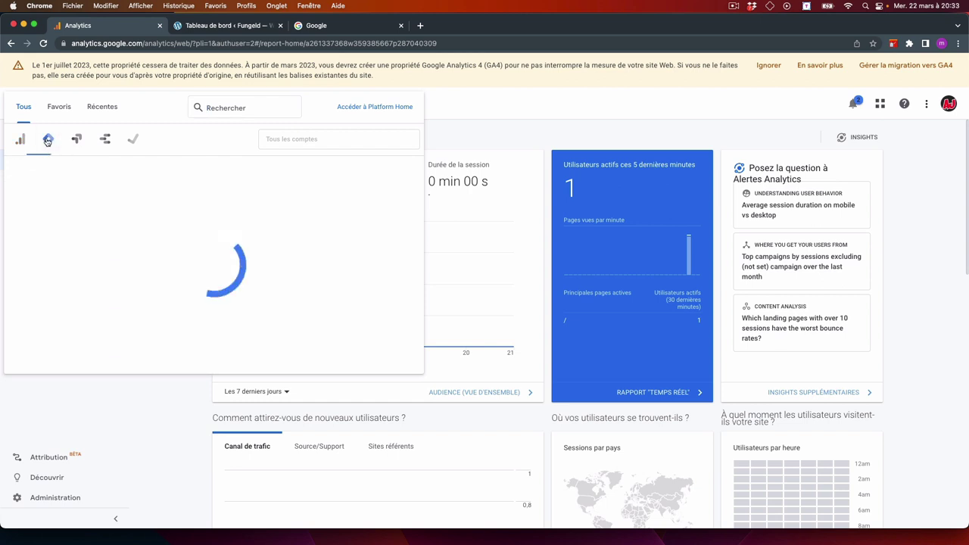
left_click(35, 197)
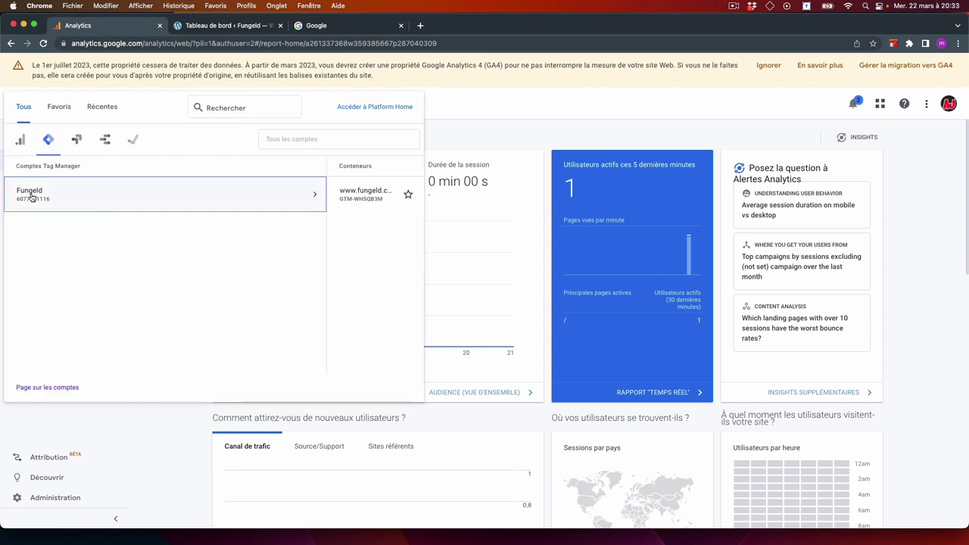
left_click(246, 198)
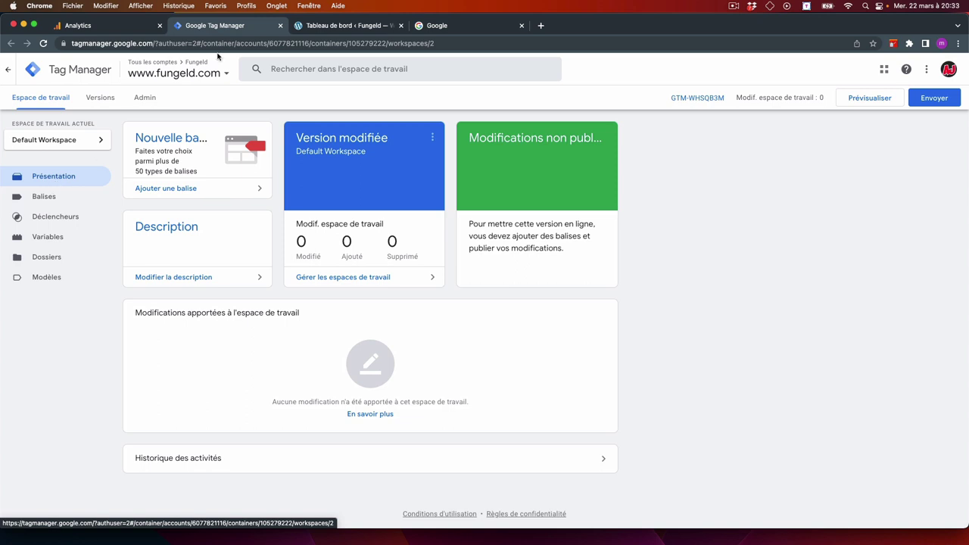
- Search for new WordPress plugins with the keyword "gtm"
left_click(320, 24)
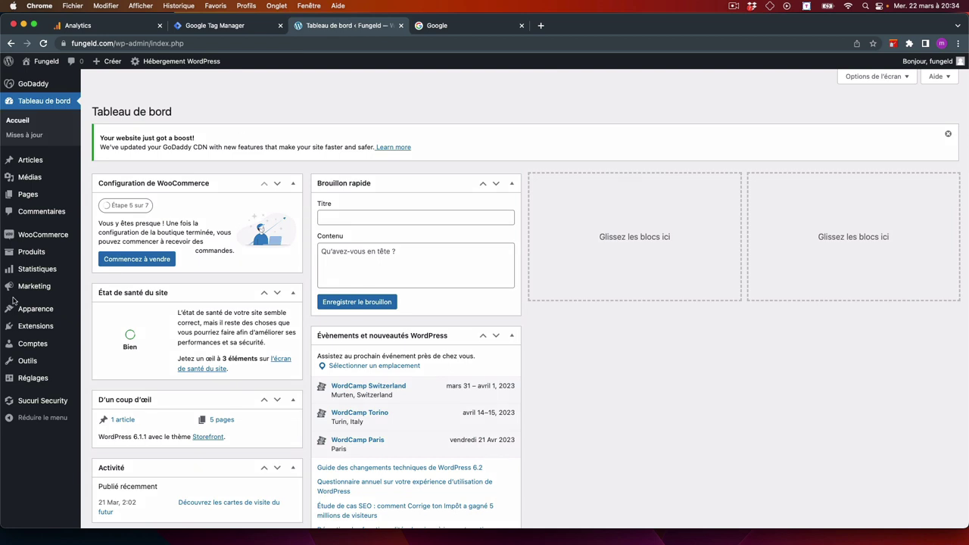
mouse_move(34, 327)
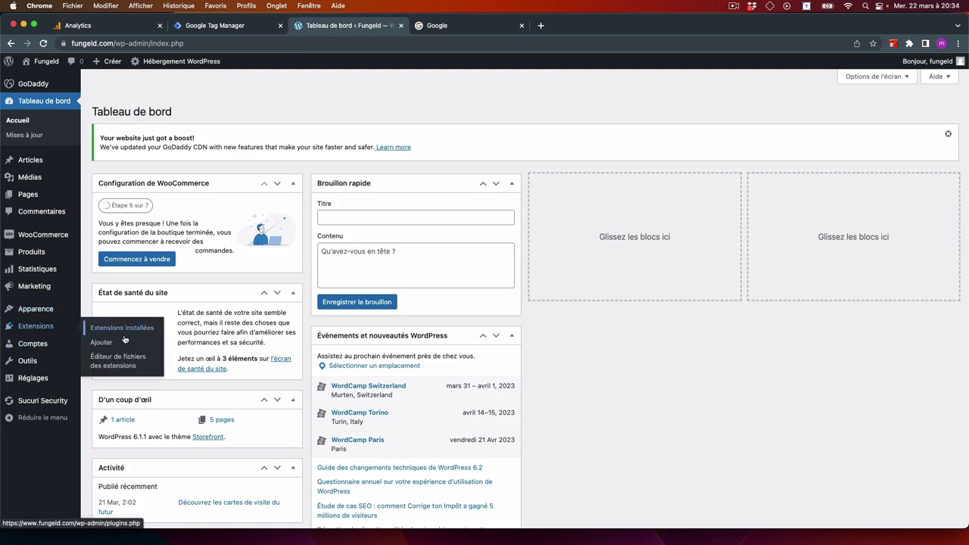
left_click(100, 344)
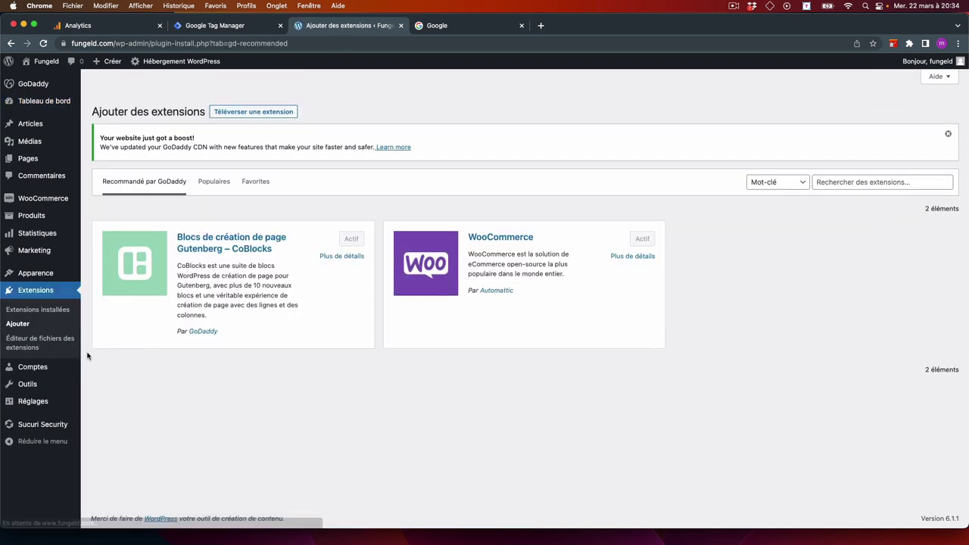
left_click(827, 182)
type("gt")
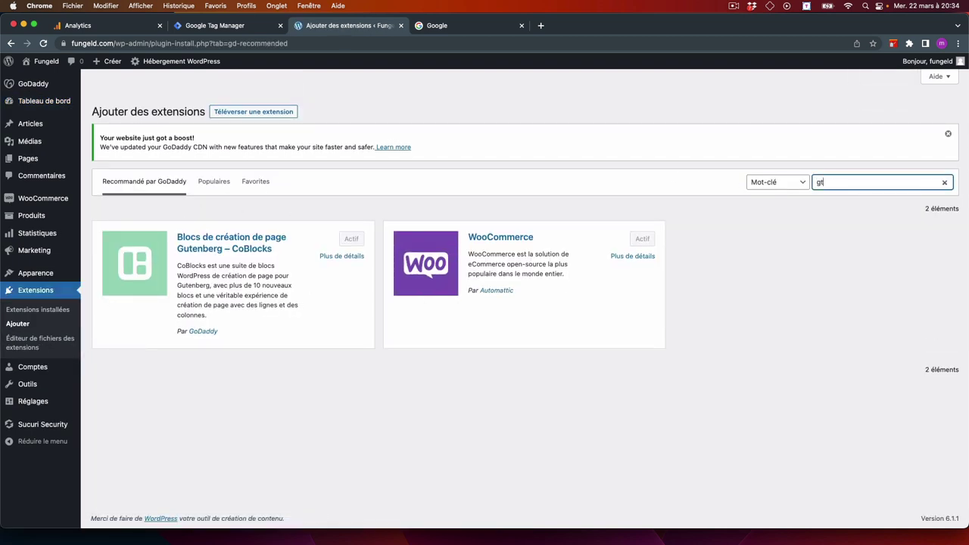
type("m4")
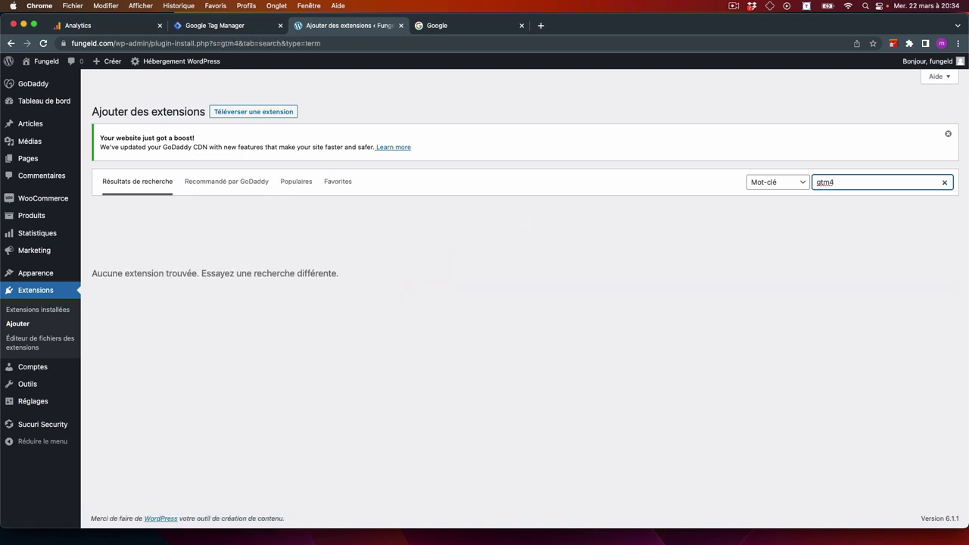
key("BackSpace")
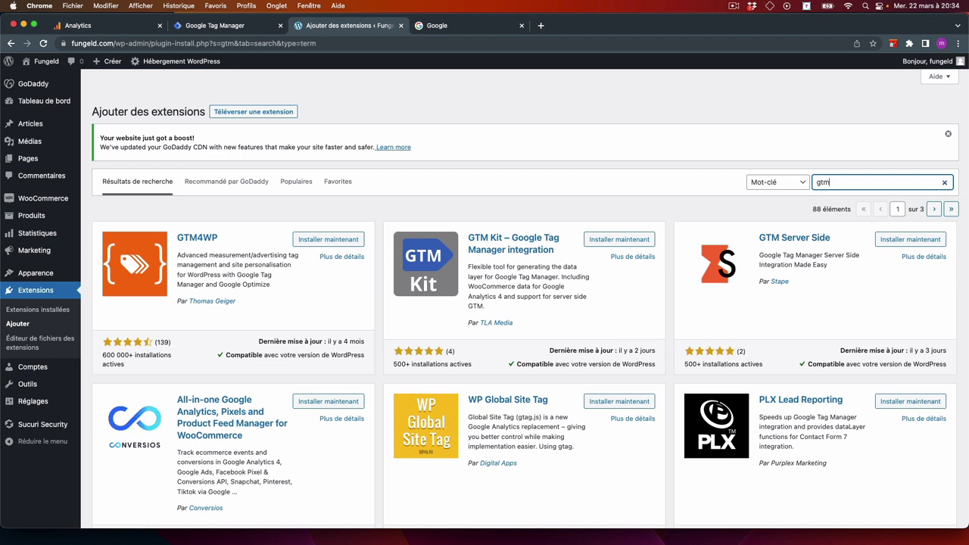
- Install and activate the GTM4WP plugin in WordPress and open its settings
left_click(350, 241)
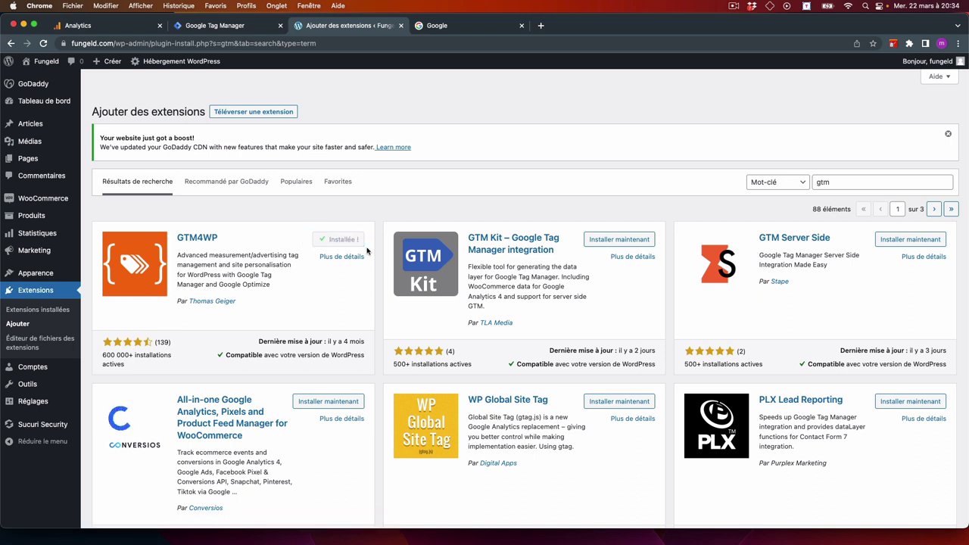
left_click(352, 242)
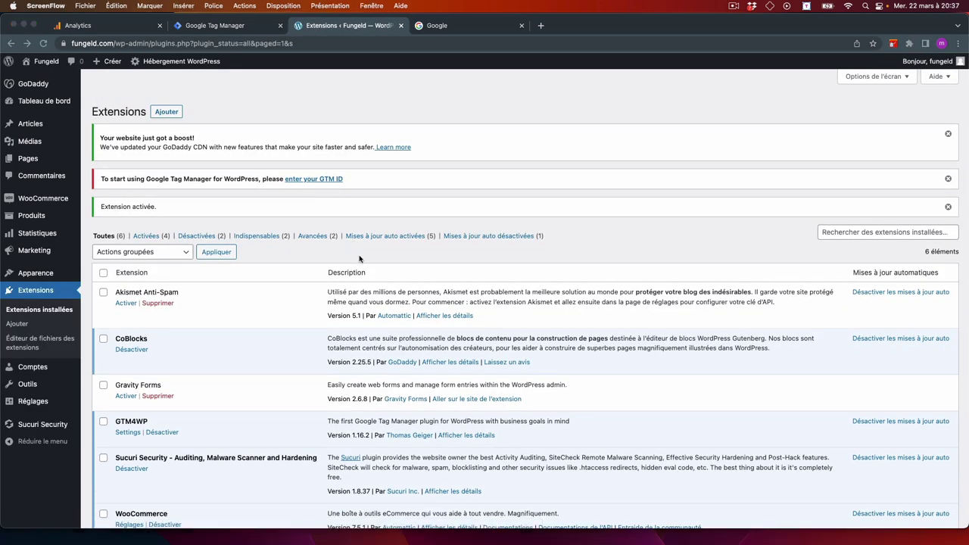
left_click(128, 432)
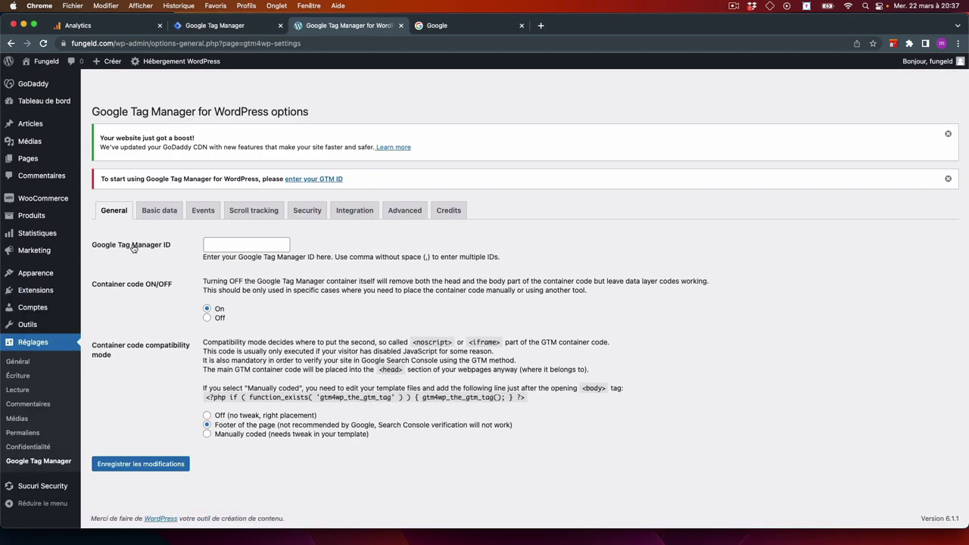
left_click(195, 26)
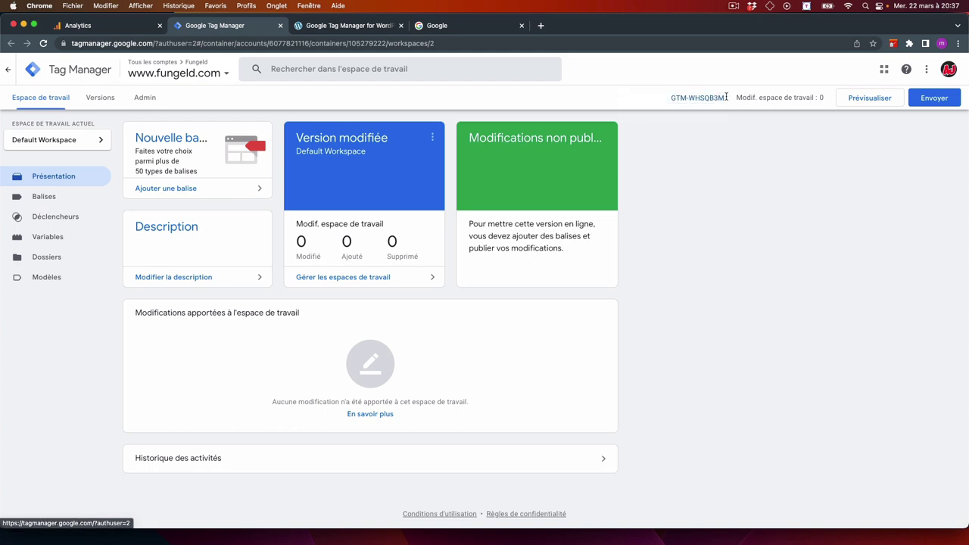
left_click_drag(726, 100, 671, 98)
key("super+c")
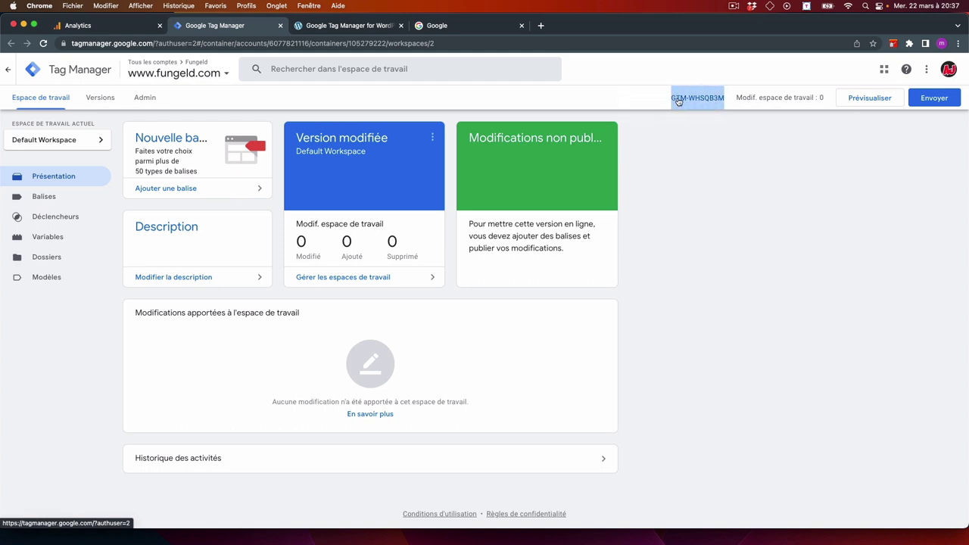
right_click(673, 98)
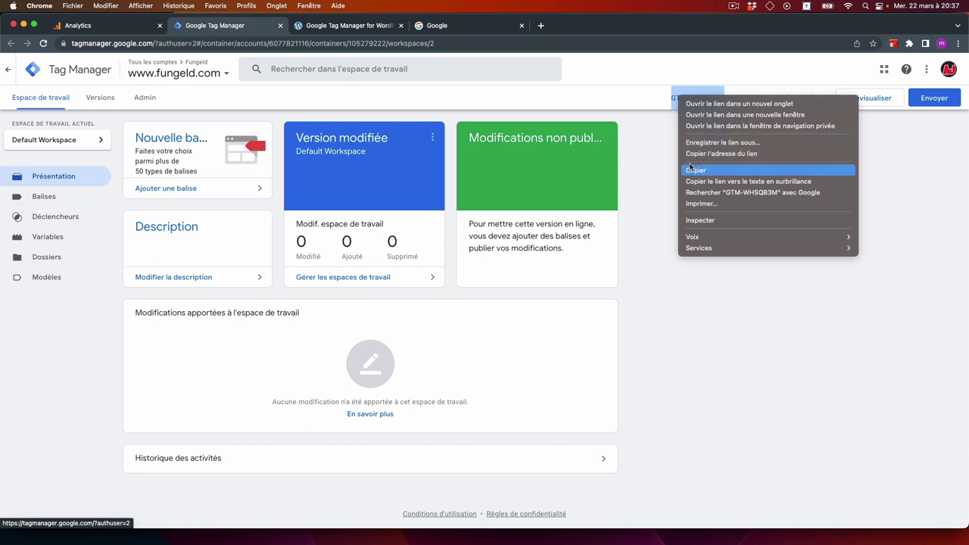
left_click(696, 170)
- Paste GTM-WHSQB3M as the plugin's Google Tag Manager ID and set the container code compatibility mode to "Footer of the page"
left_click(325, 25)
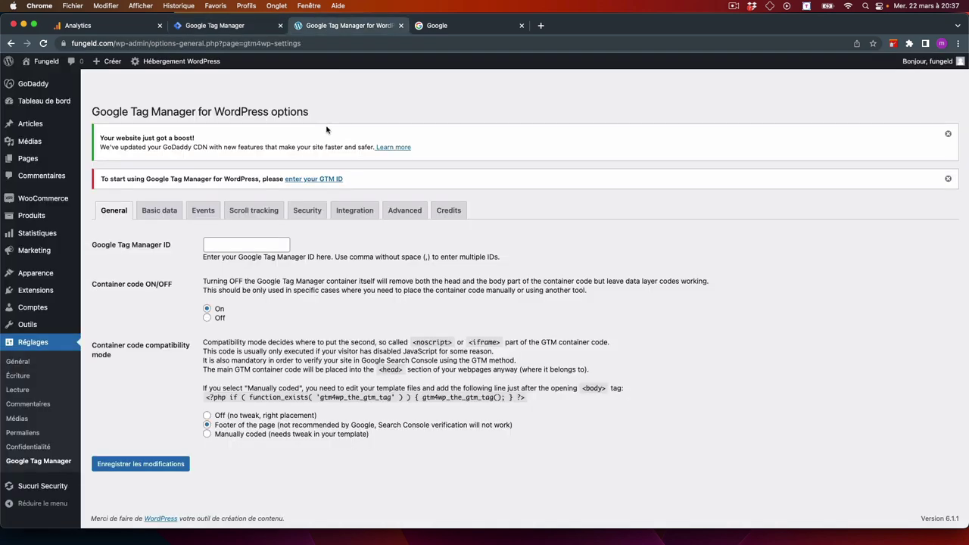
left_click(252, 243)
right_click(251, 244)
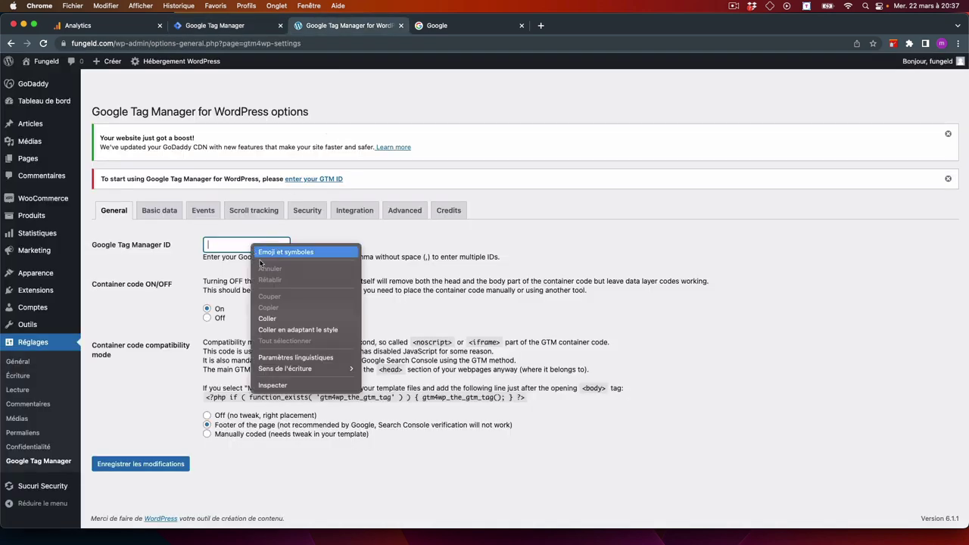
left_click(267, 318)
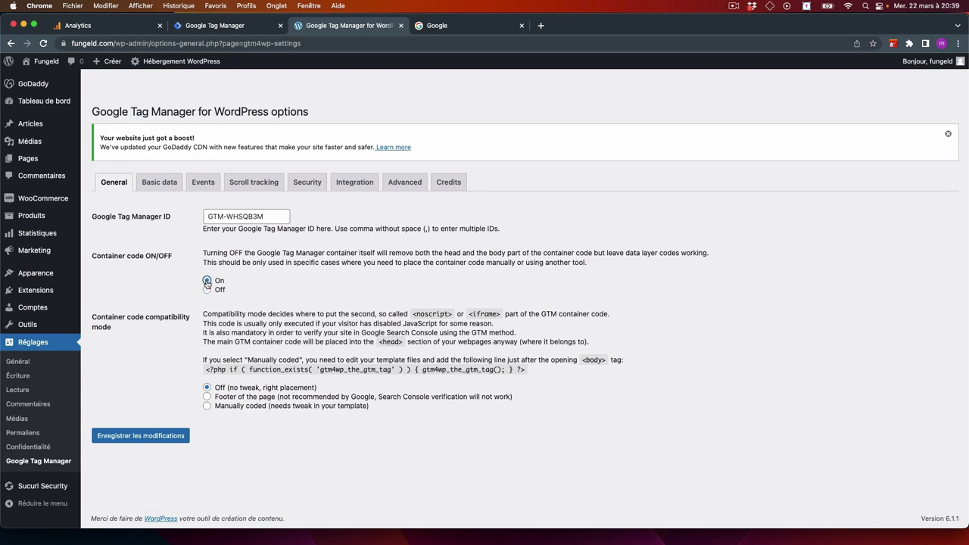
left_click(207, 397)
- Enable "Track enhanced e-commerce" in the plugin's WooCommerce integration settings
left_click(353, 185)
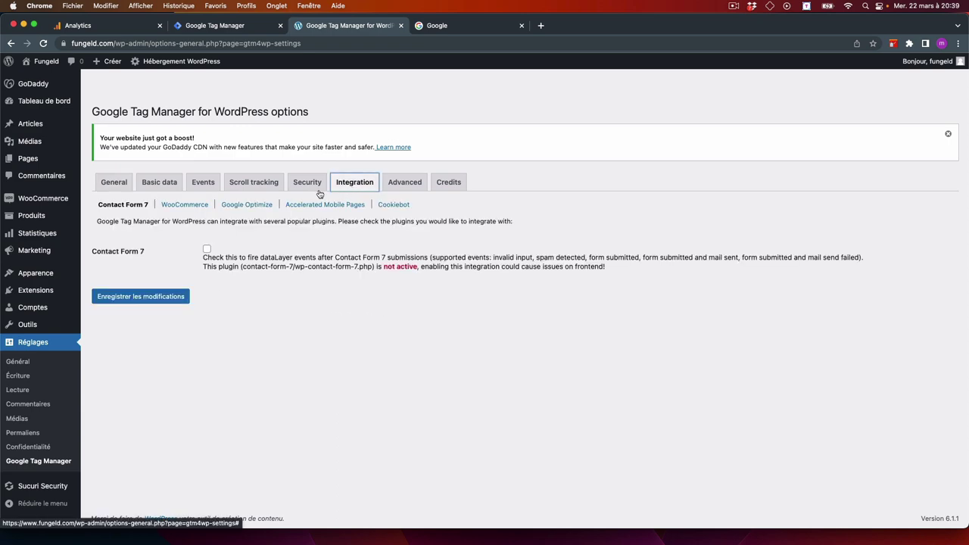
left_click(188, 205)
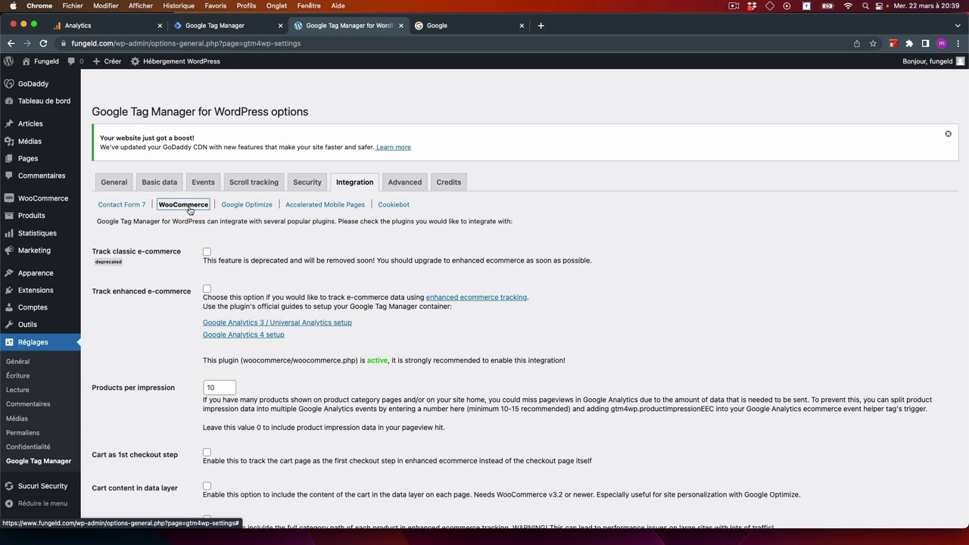
left_click(207, 290)
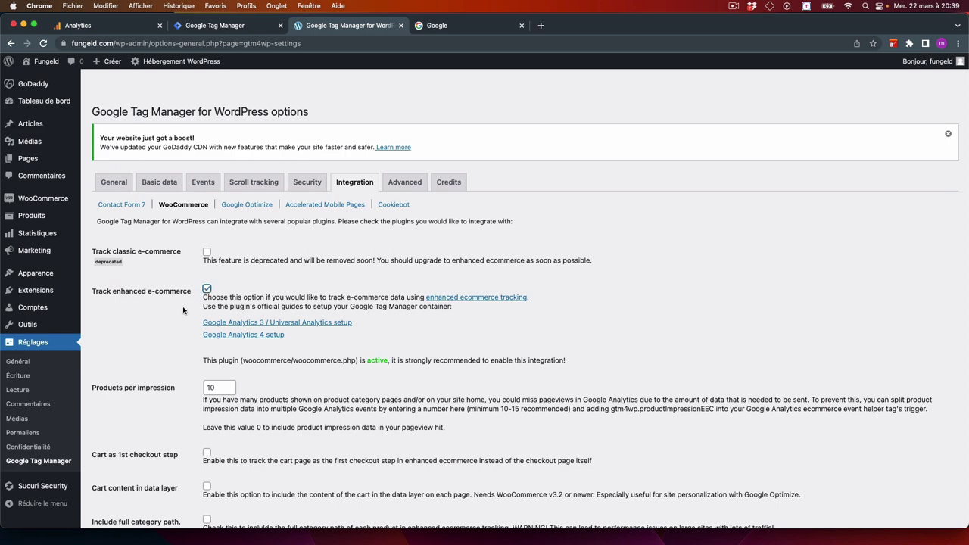
- Enable "Cart as 1st checkout step", "Cart content in data layer" and "Order data in data layer" for WooCommerce, and save the plugin settings
scroll(182, 306, "down", 4)
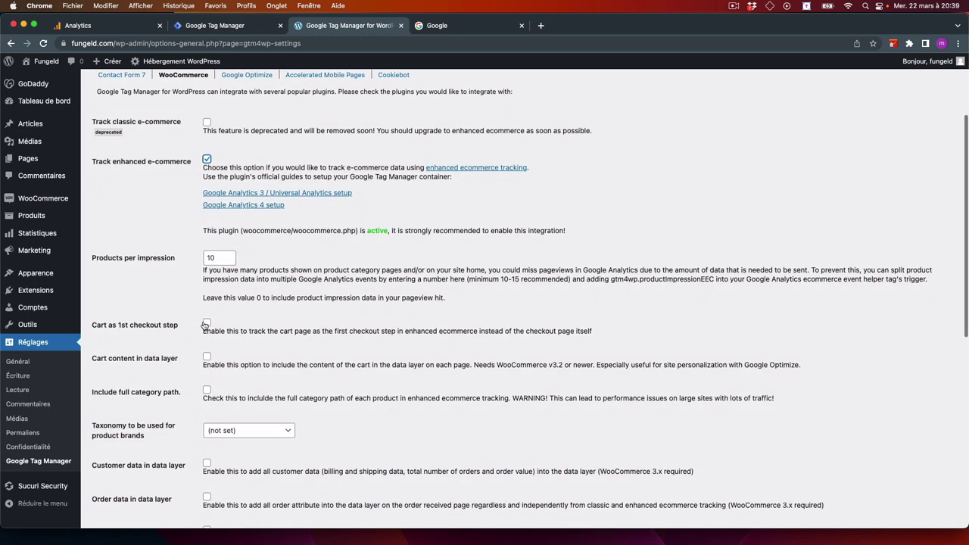
left_click(206, 324)
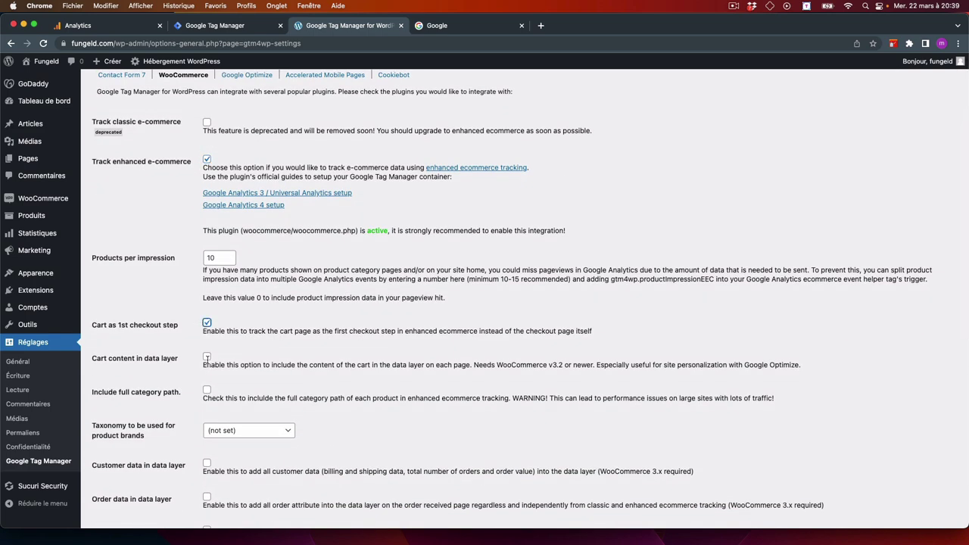
left_click(207, 358)
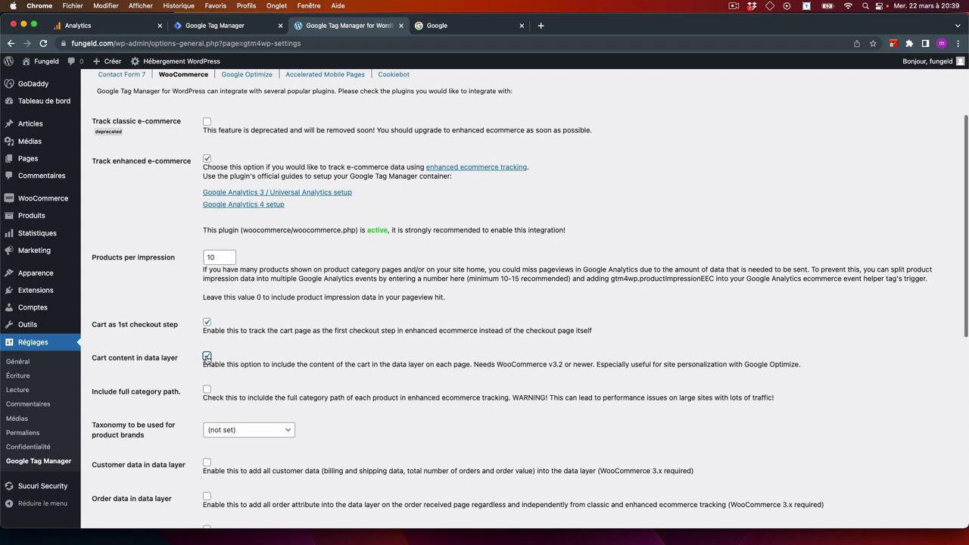
scroll(209, 358, "down", 3)
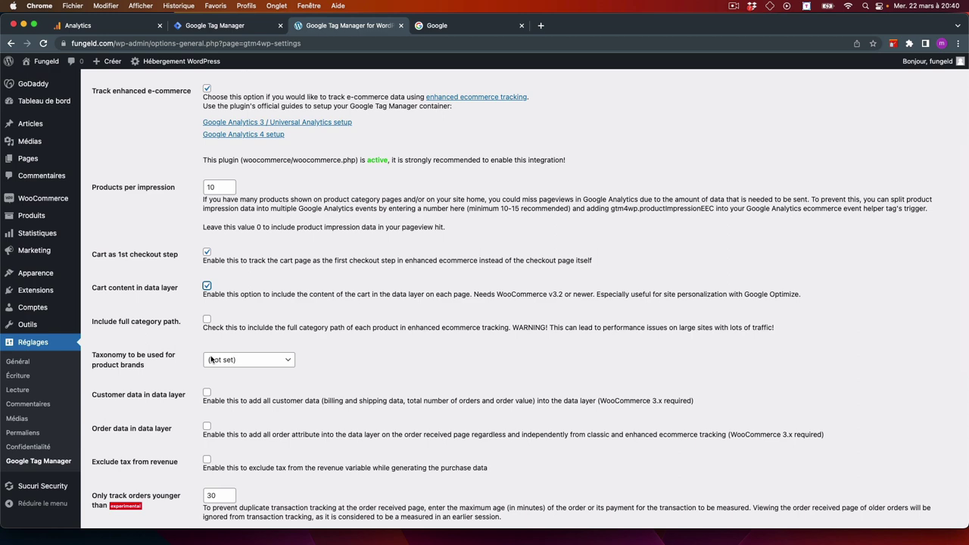
left_click(207, 426)
scroll(305, 402, "down", 3)
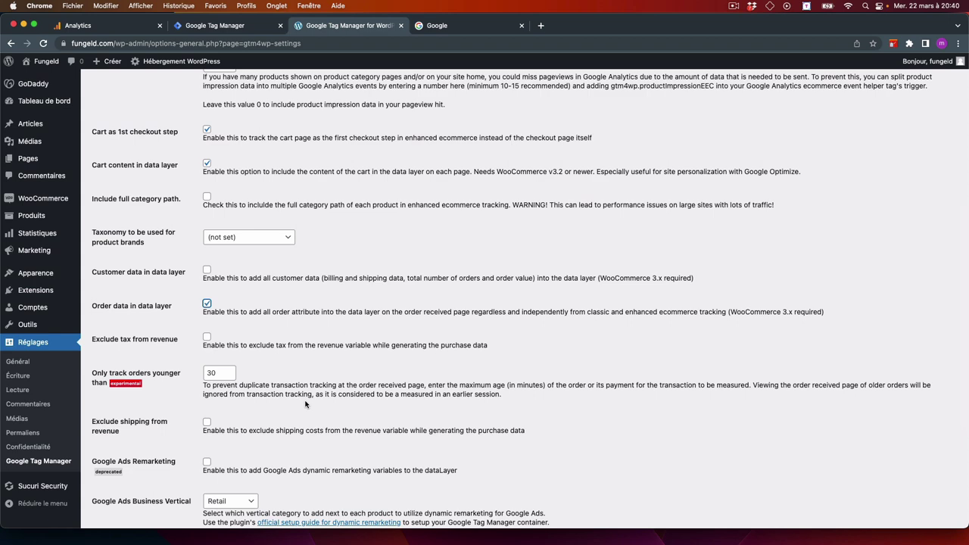
scroll(305, 403, "down", 5)
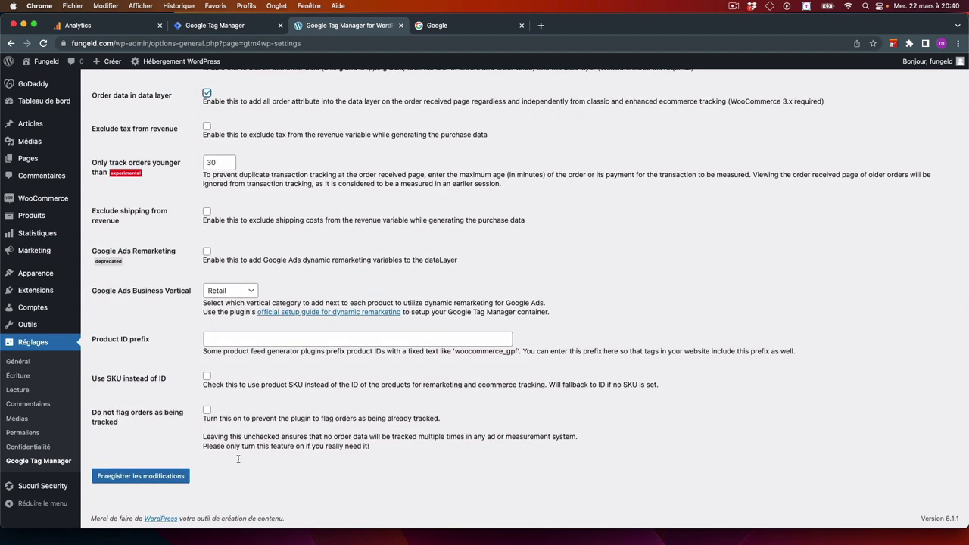
left_click(158, 480)
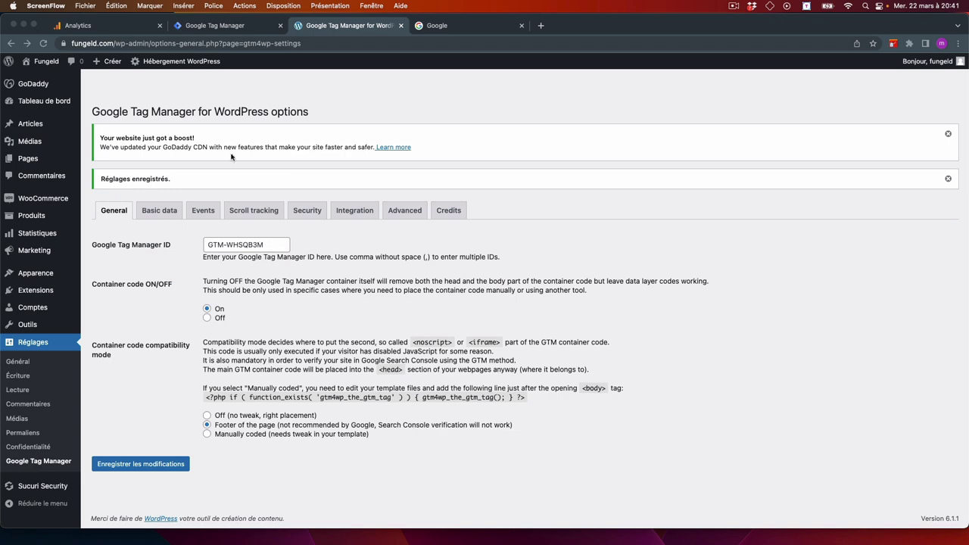
- Switch to Google Analytics and look through the properties and views of the Fungeld account
key("super+shift+2")
left_click(93, 27)
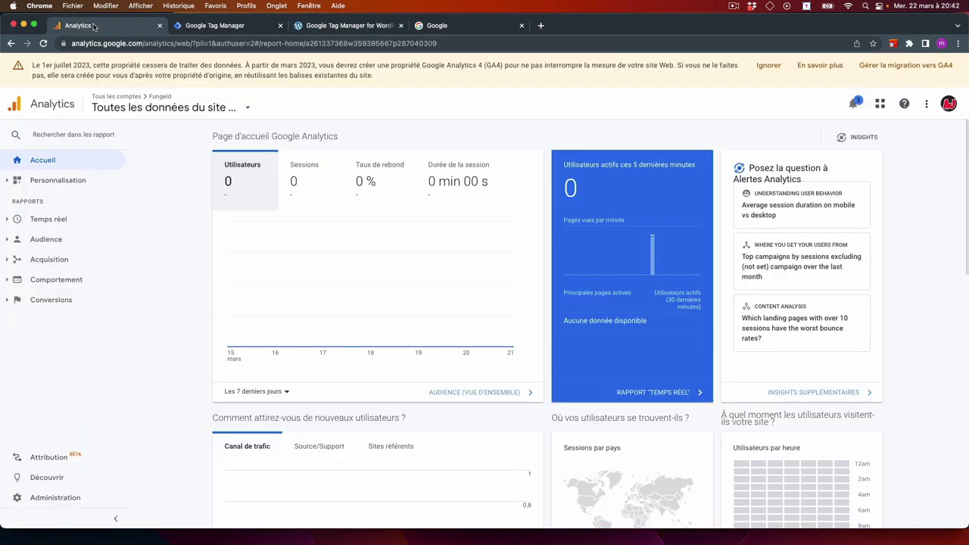
left_click(172, 114)
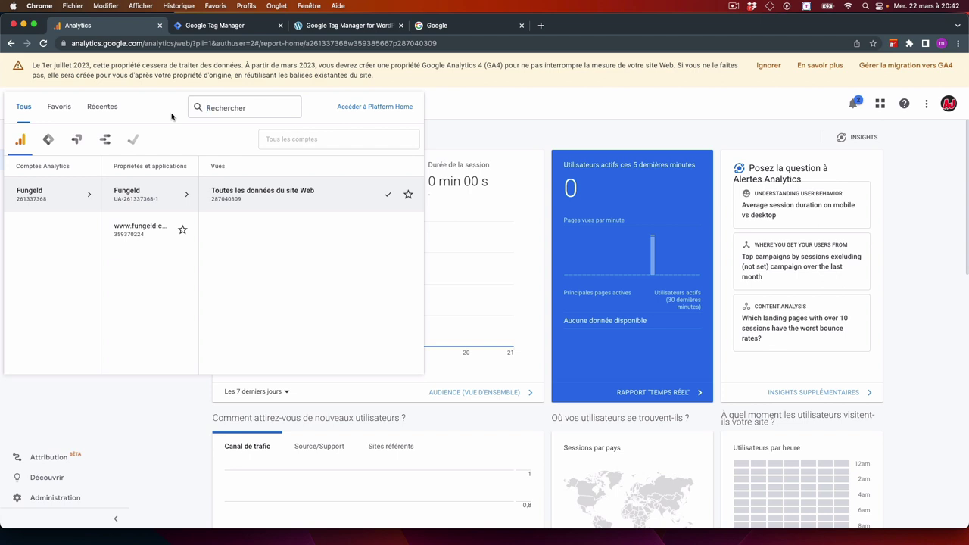
left_click(60, 196)
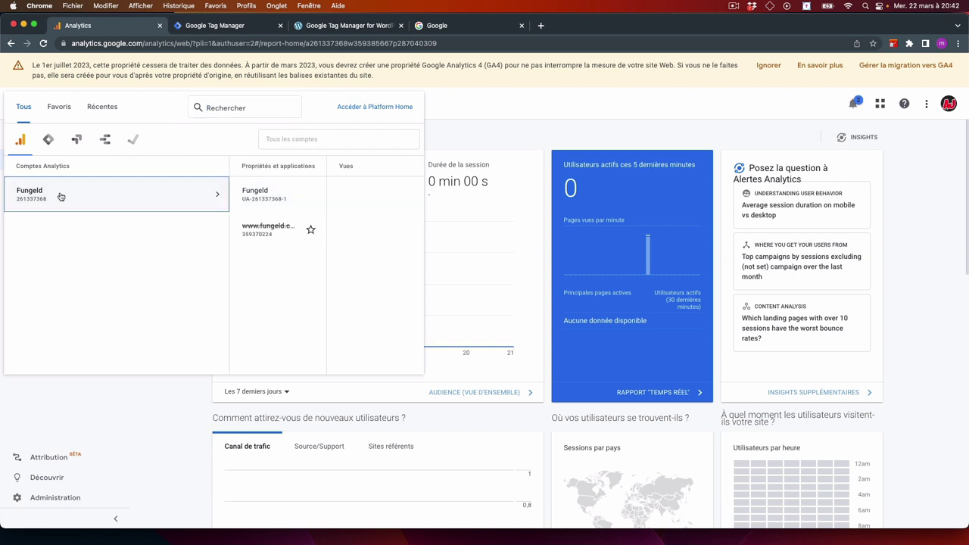
left_click(162, 415)
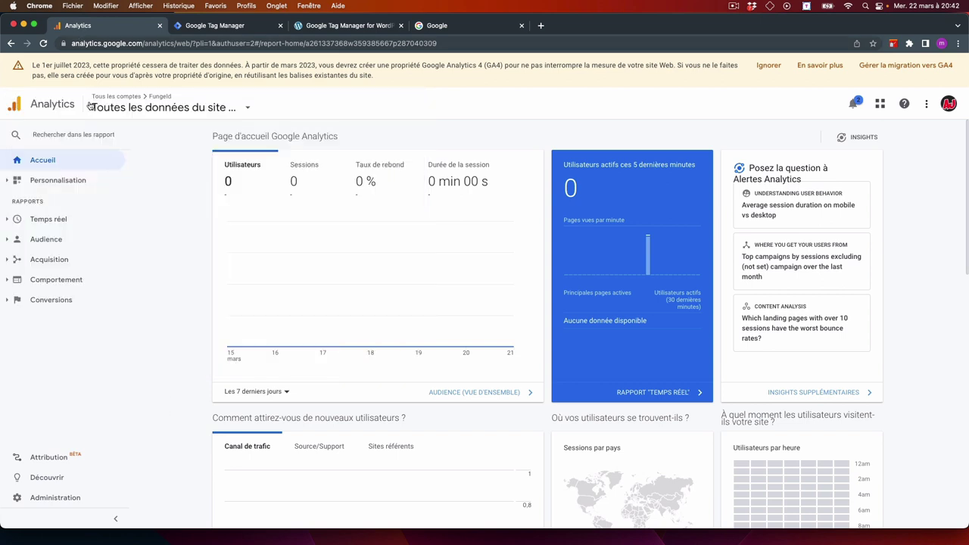
- Create a Google Analytics 4 property from the Fungeld Universal Analytics property with the GA4 setup assistant in Administration
left_click(59, 494)
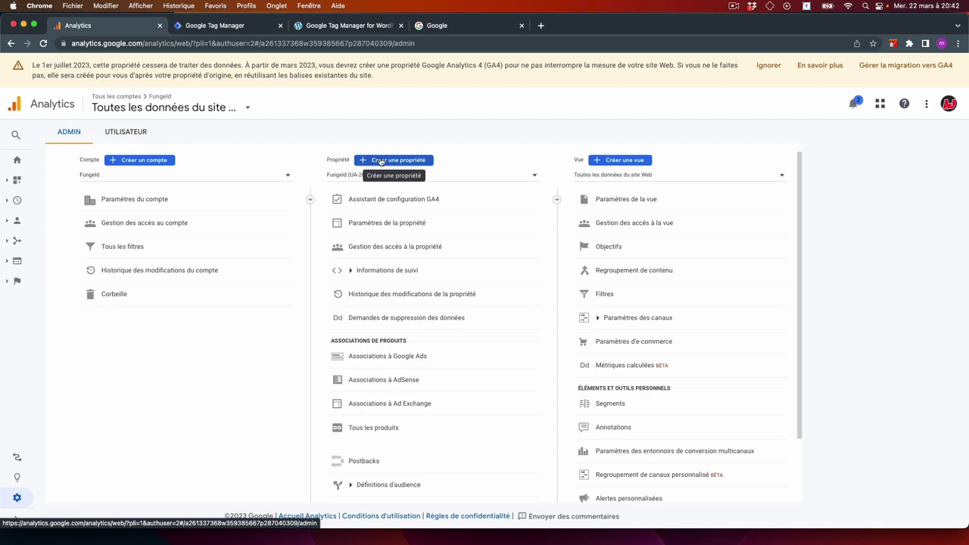
left_click(380, 201)
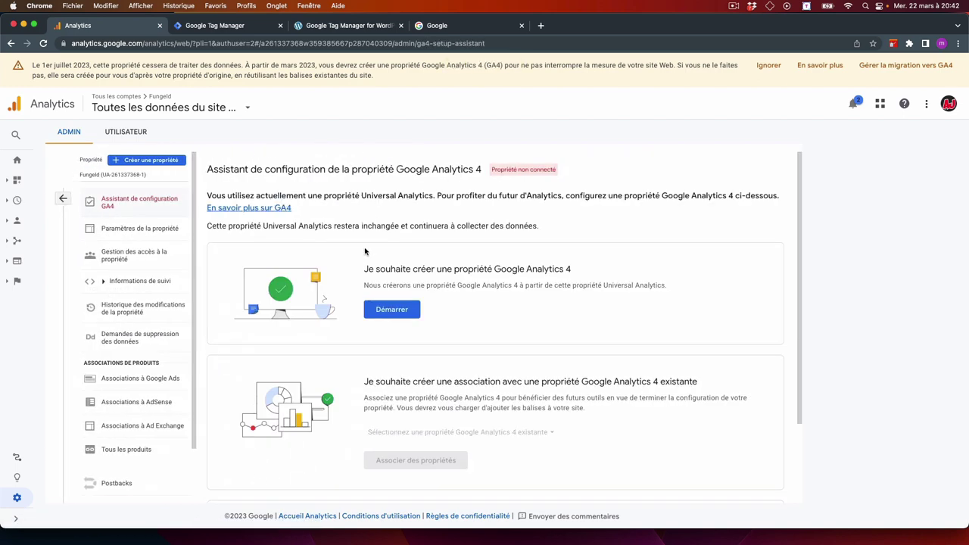
left_click(391, 310)
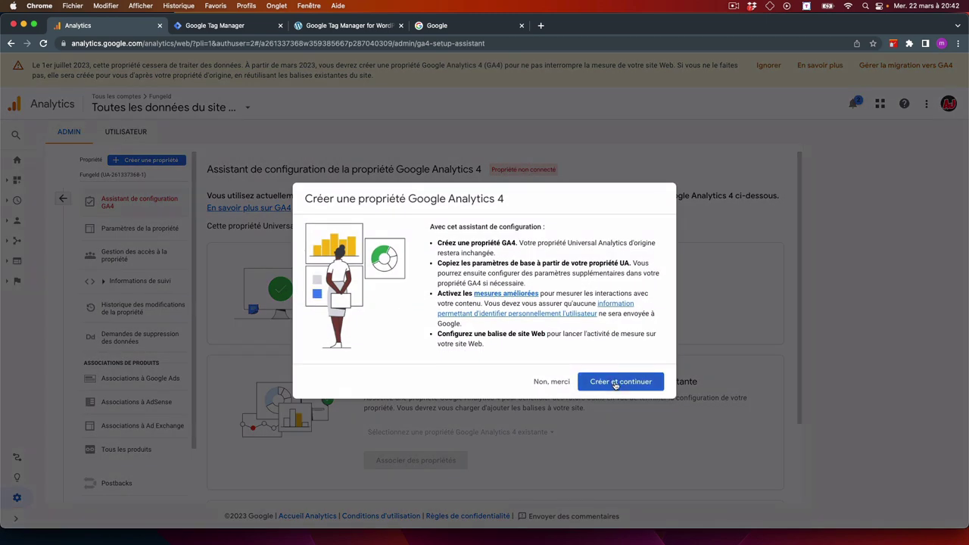
left_click(611, 380)
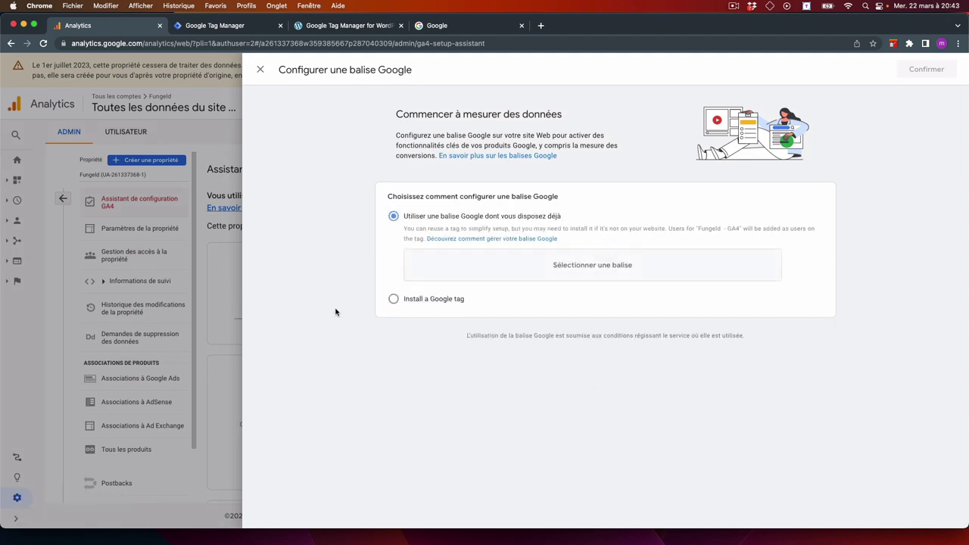
- Choose to install a Google tag, copy the gtag.js snippet from the manual integration instructions, and finish the tag setup
left_click(393, 299)
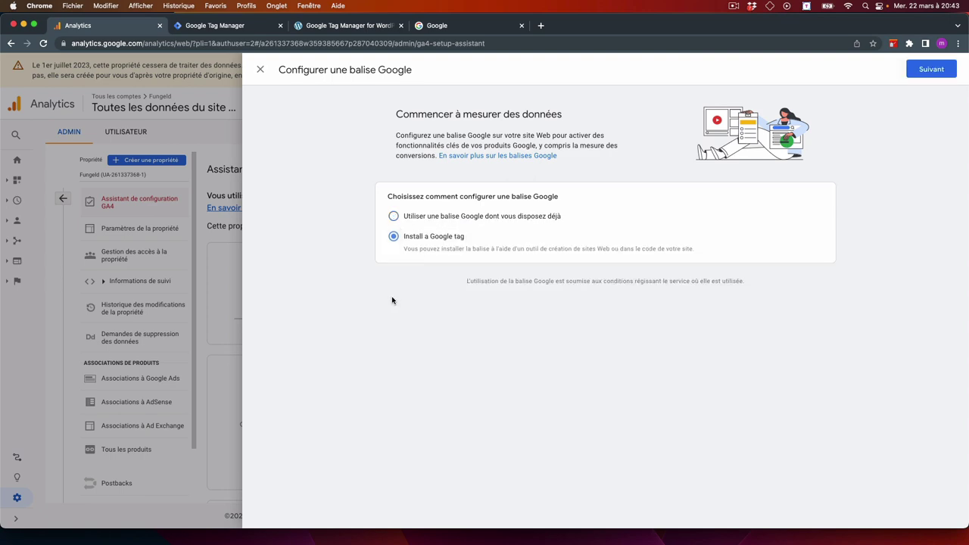
left_click(930, 76)
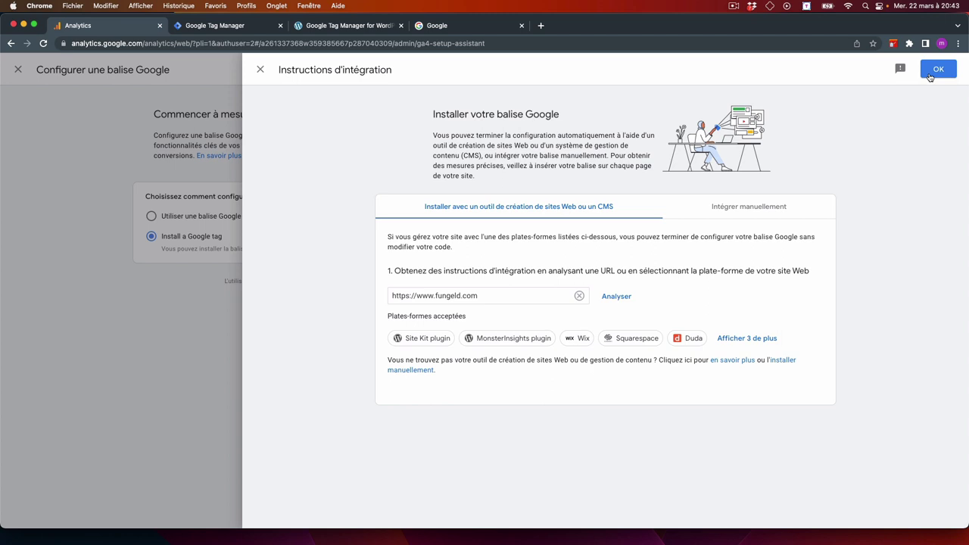
left_click(759, 206)
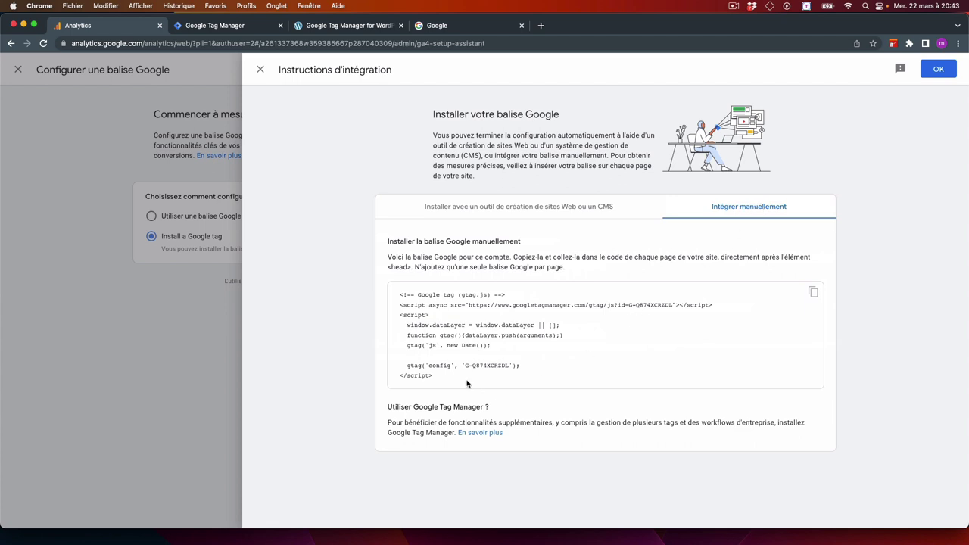
left_click_drag(450, 371, 388, 297)
right_click(418, 300)
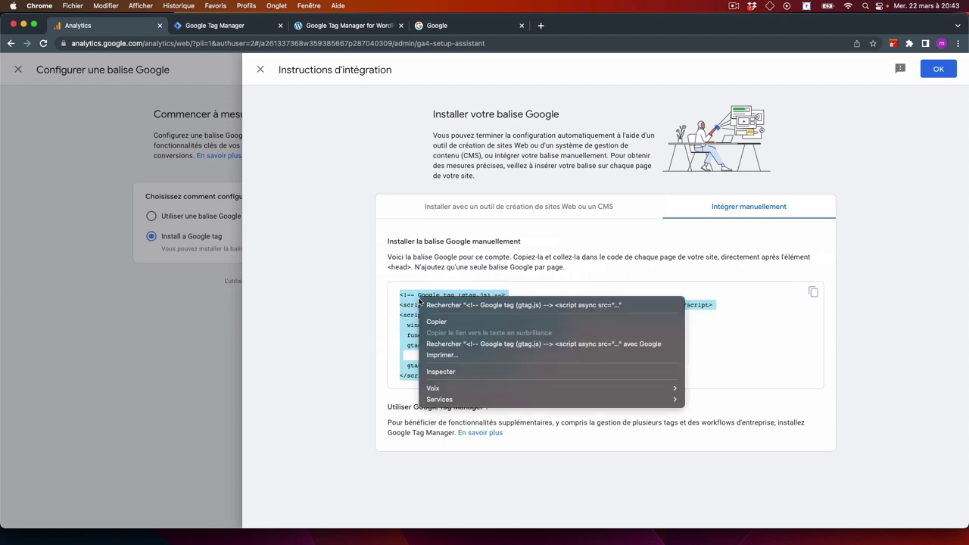
left_click(465, 321)
left_click(937, 70)
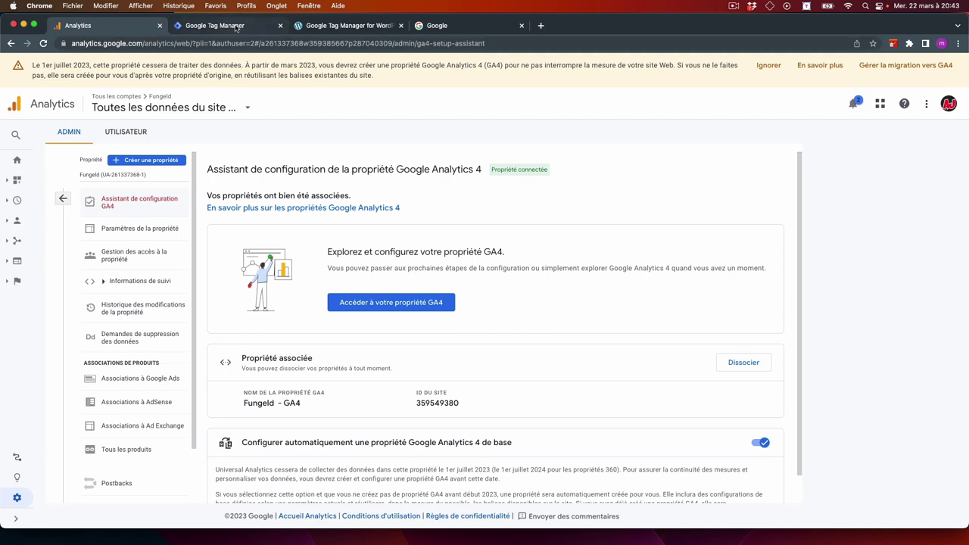
- Return to WordPress and open the Storefront theme's header.php in the theme file editor
left_click(331, 27)
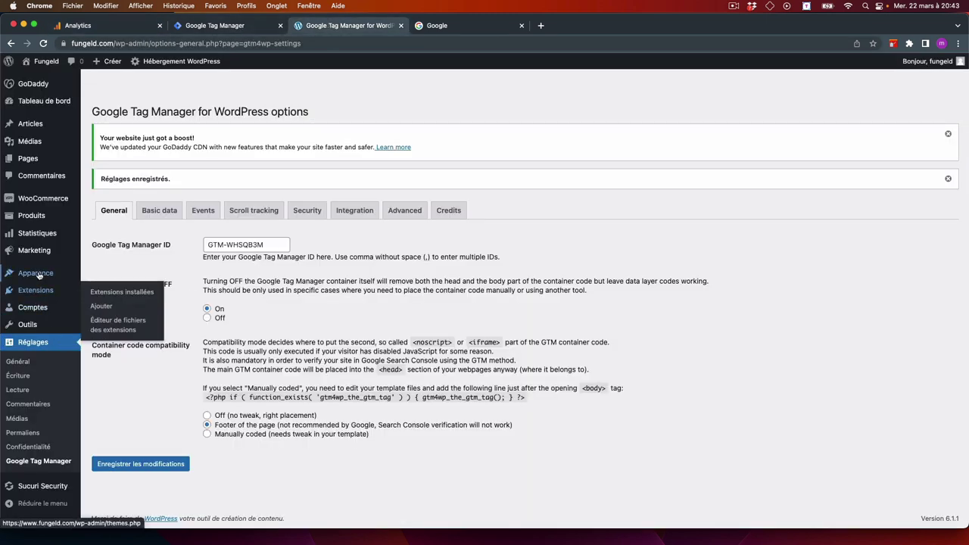
mouse_move(38, 275)
left_click(121, 395)
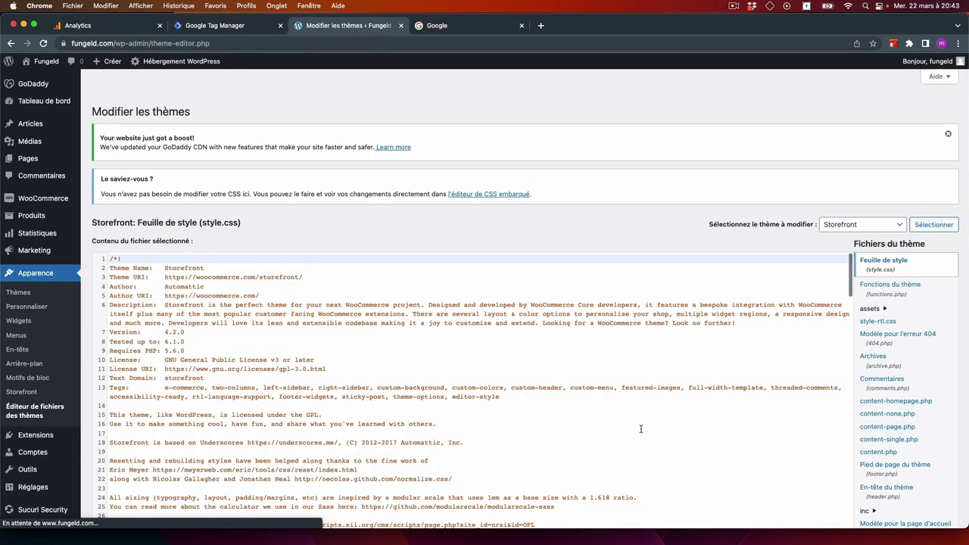
scroll(946, 435, "down", 4)
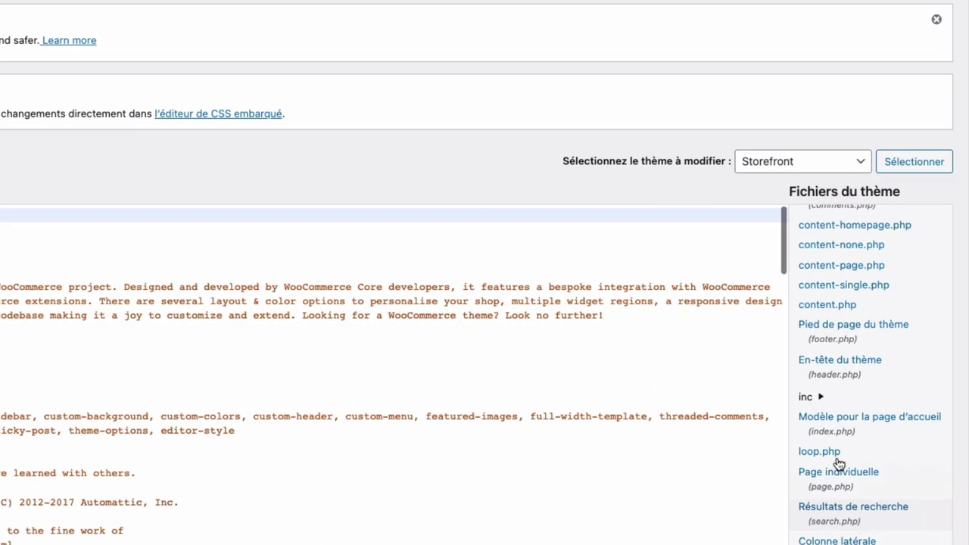
left_click(827, 367)
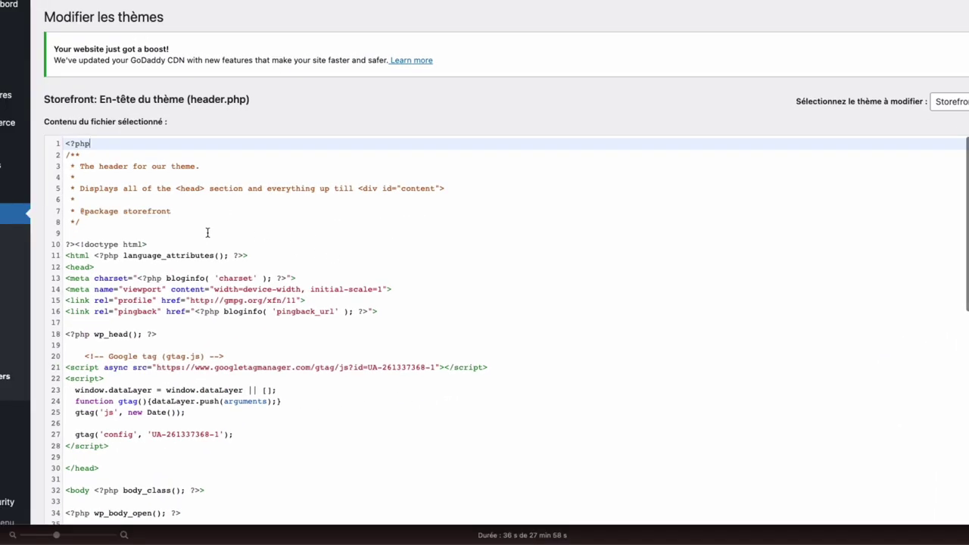
- Delete the old Universal Analytics gtag.js snippet above the closing head tag in header.php and update the file
scroll(217, 291, "down", 3)
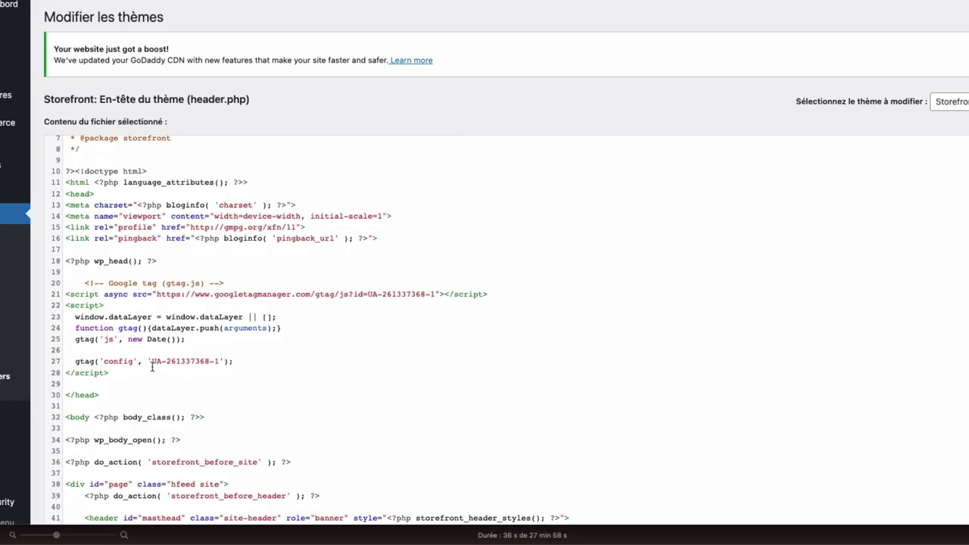
mouse_move(84, 283)
left_mouse_down()
mouse_move(109, 372)
mouse_move(84, 284)
left_mouse_up()
key("BackSpace")
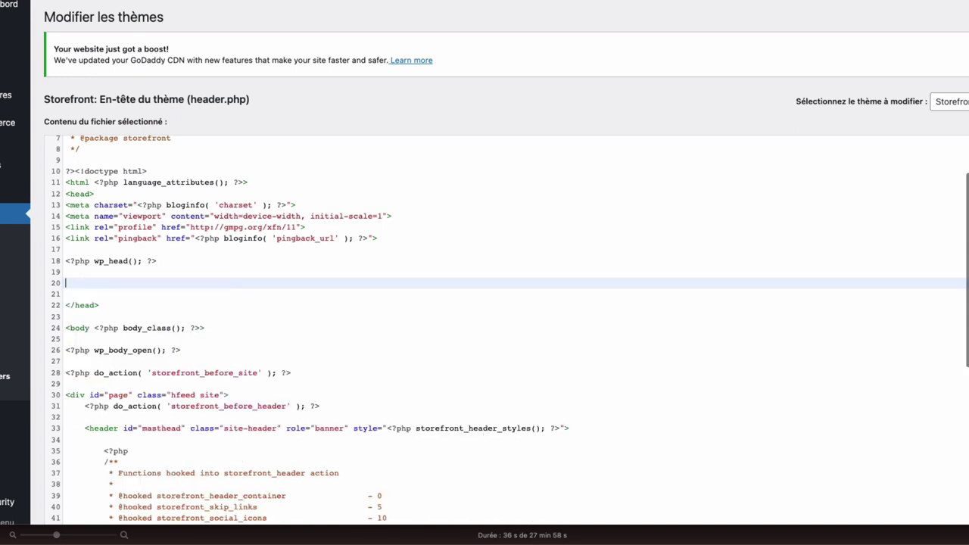
scroll(94, 277, "down", 10)
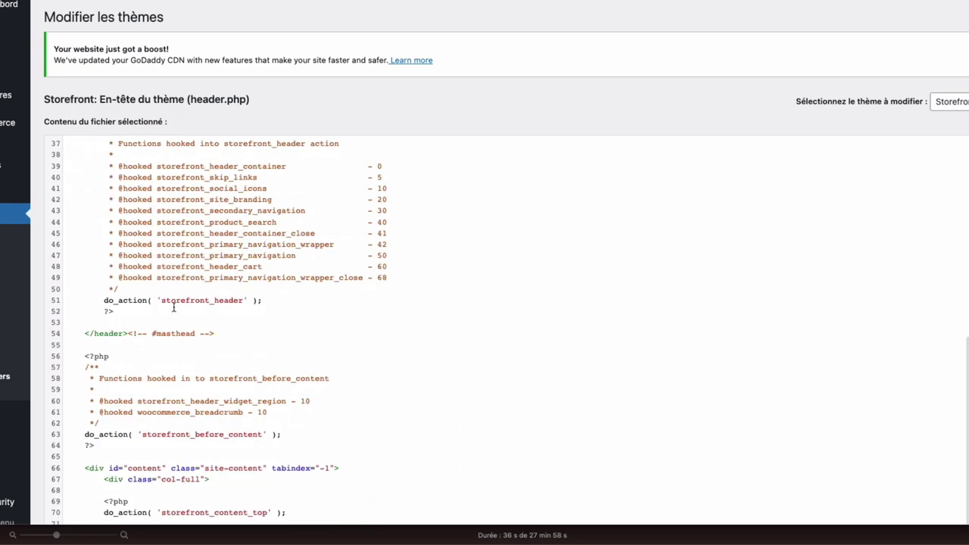
scroll(174, 307, "down", 3)
left_click(110, 466)
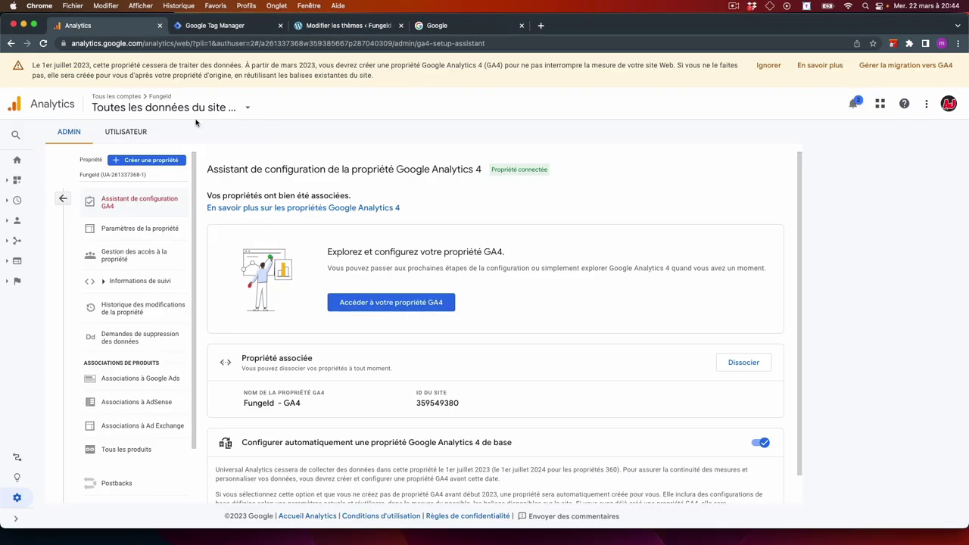
- Go back to Google Analytics and open the linked "Fungeld - GA4" property from the setup assistant
left_click(175, 105)
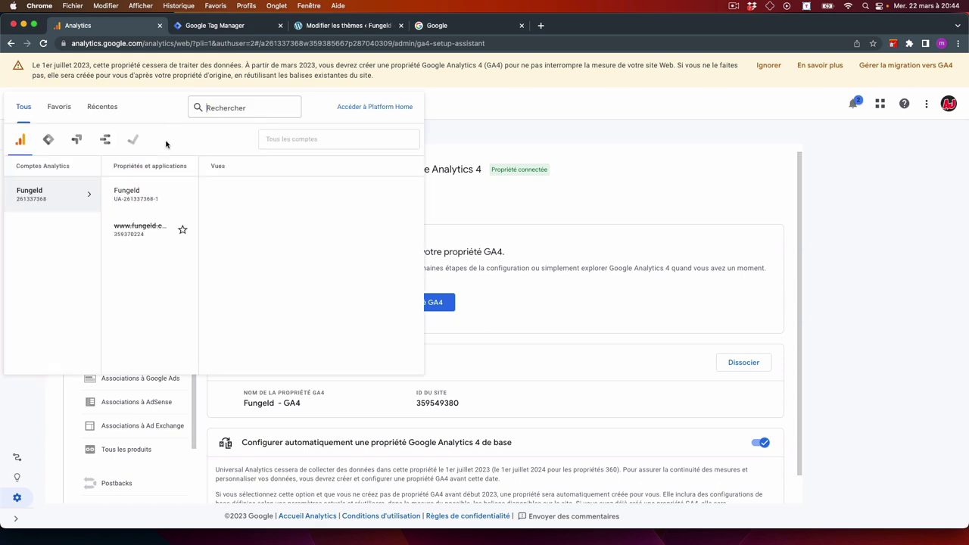
left_click(507, 109)
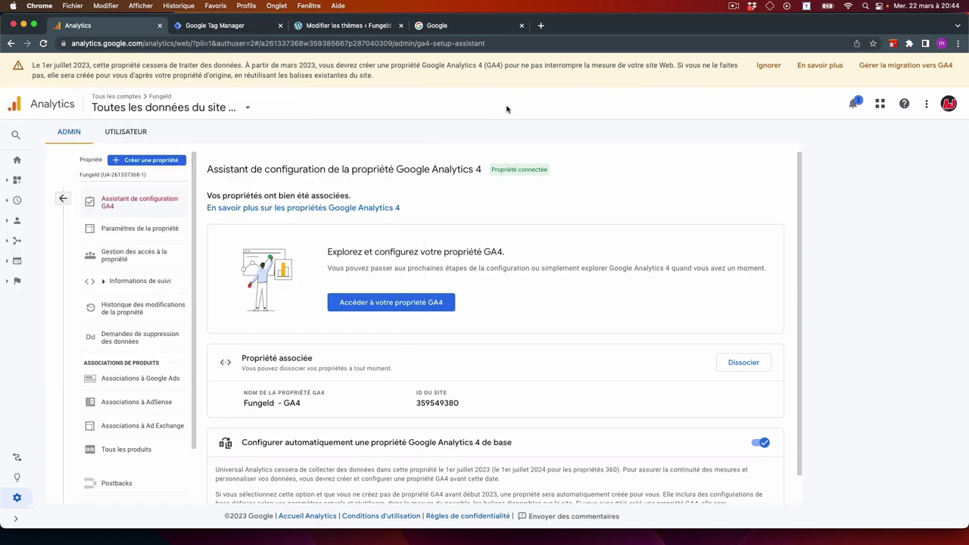
left_click(437, 302)
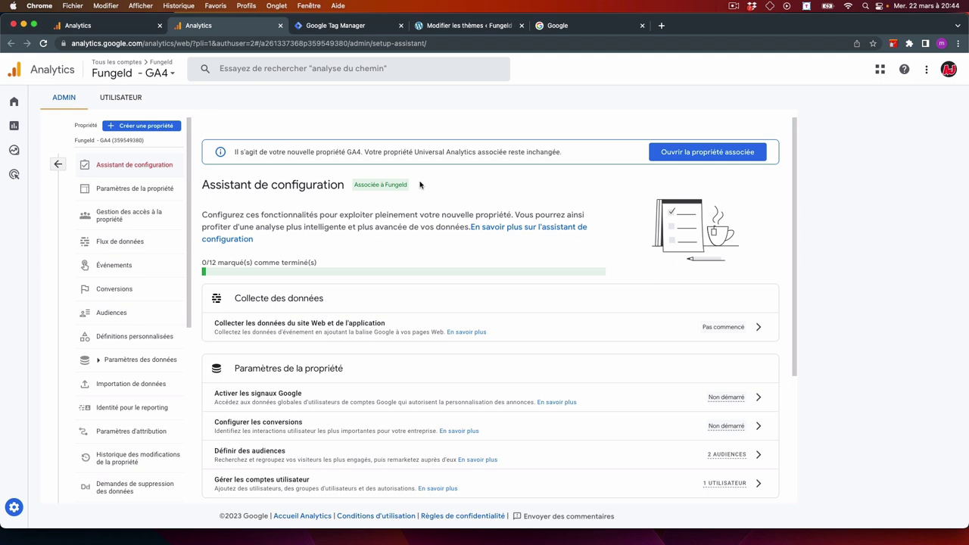
- View the Universal Analytics view "Toutes les données du site Web" and return to the home page of the "Fungeld - GA4" property
left_click(166, 74)
left_click(141, 162)
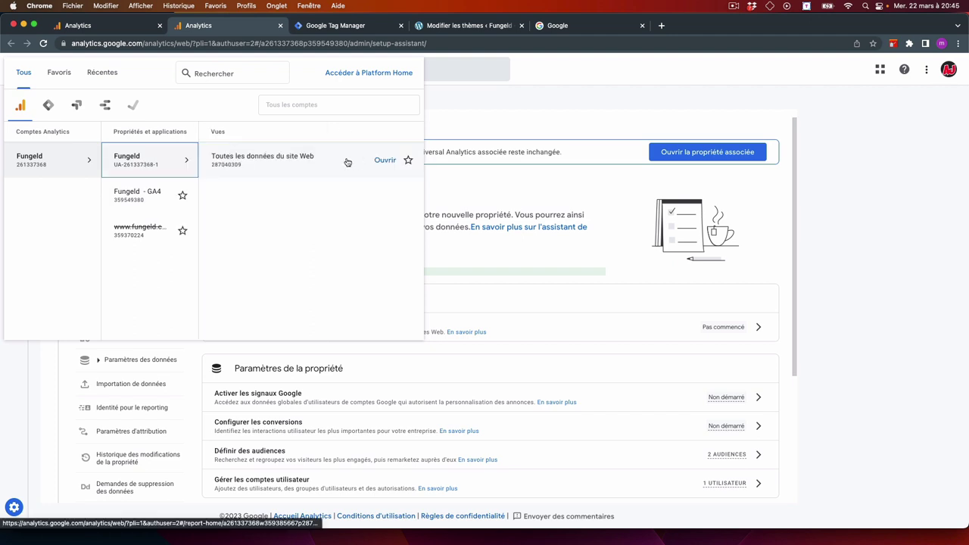
left_click(328, 167)
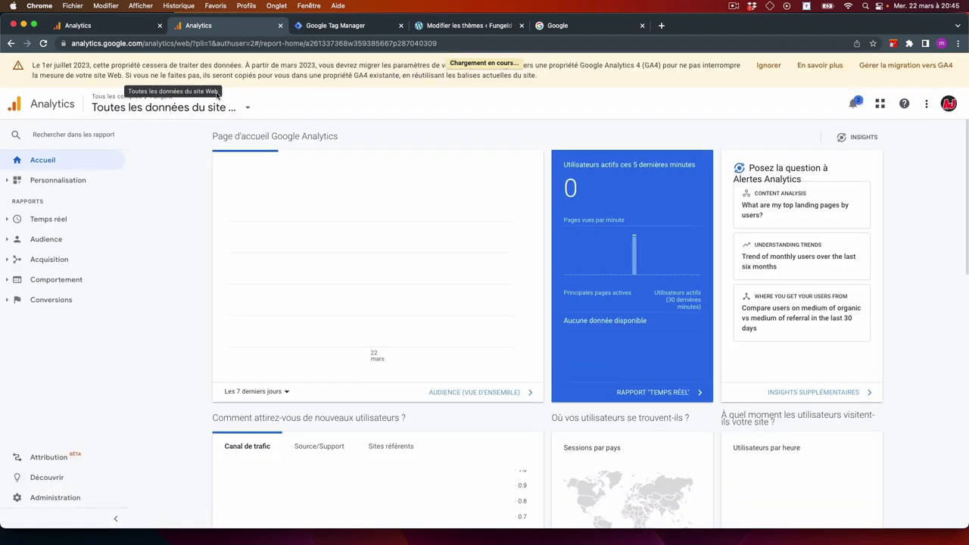
left_click(213, 112)
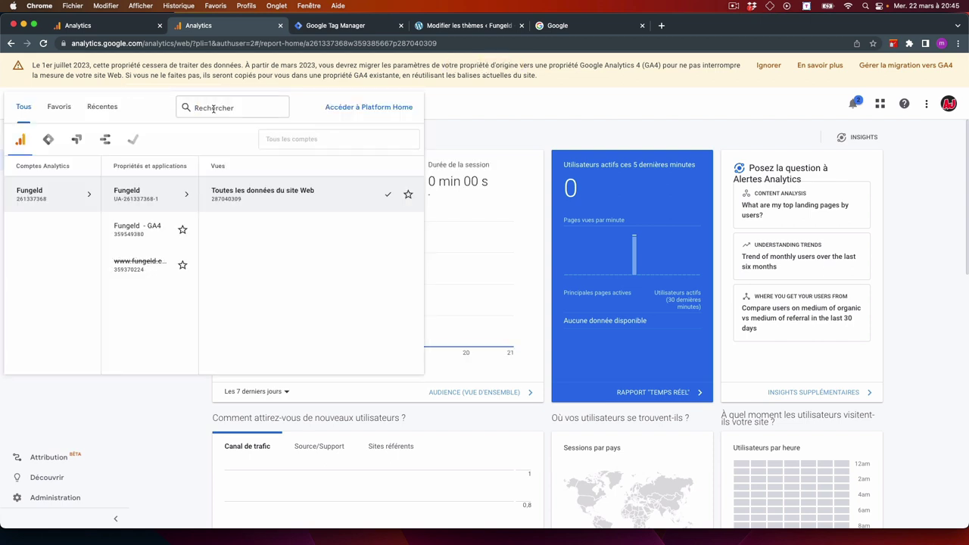
left_click(148, 241)
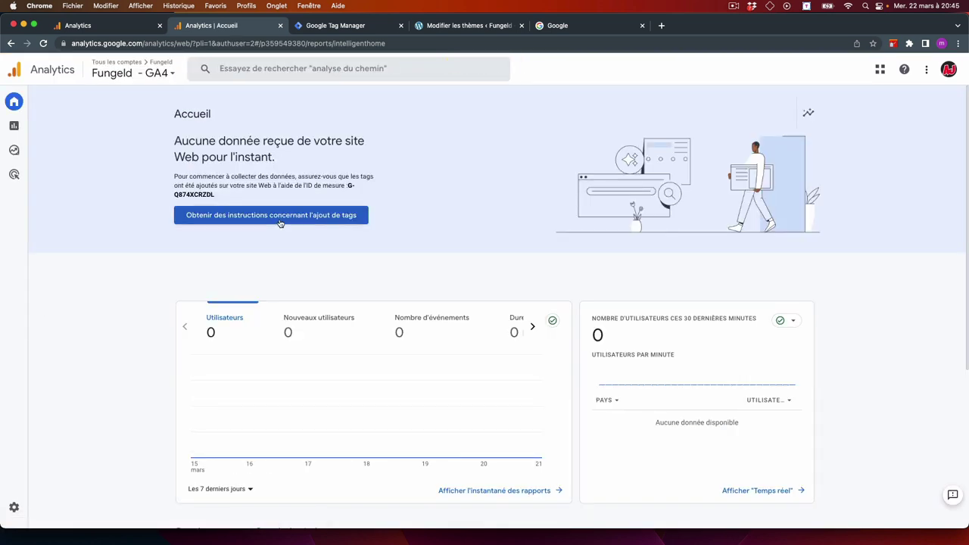
- Open the real-time report of the GA4 property, switch to Safari and browse the Boutique and Accueil pages of fungeld.com
mouse_move(28, 127)
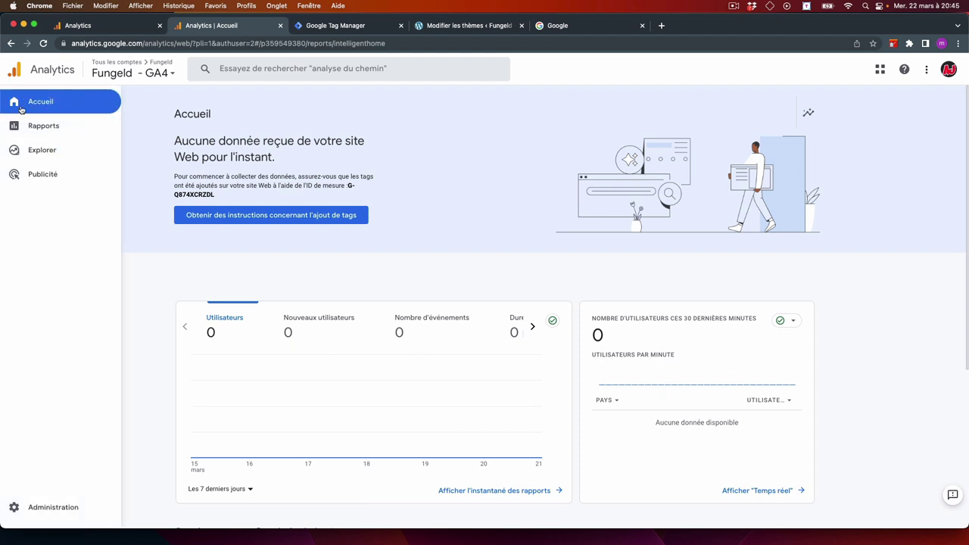
left_click(31, 128)
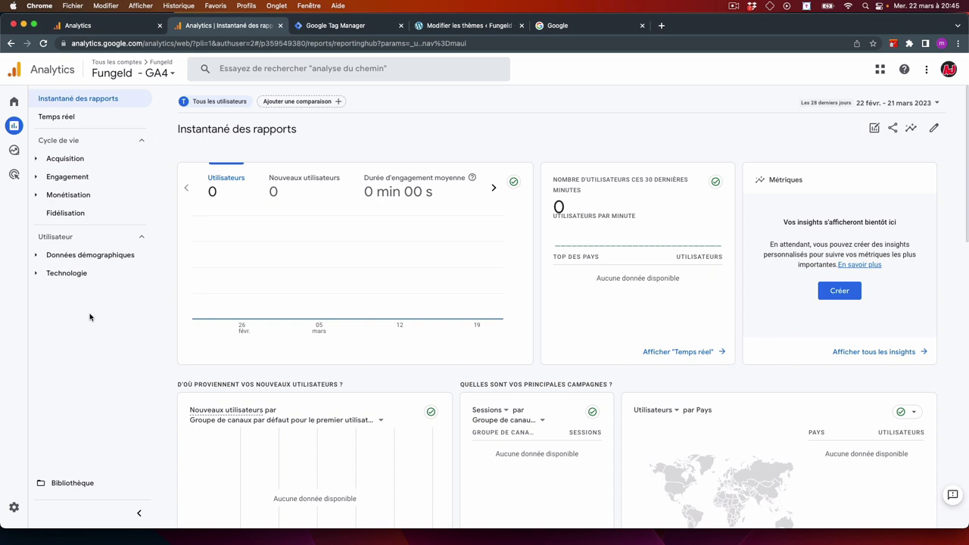
left_click(72, 125)
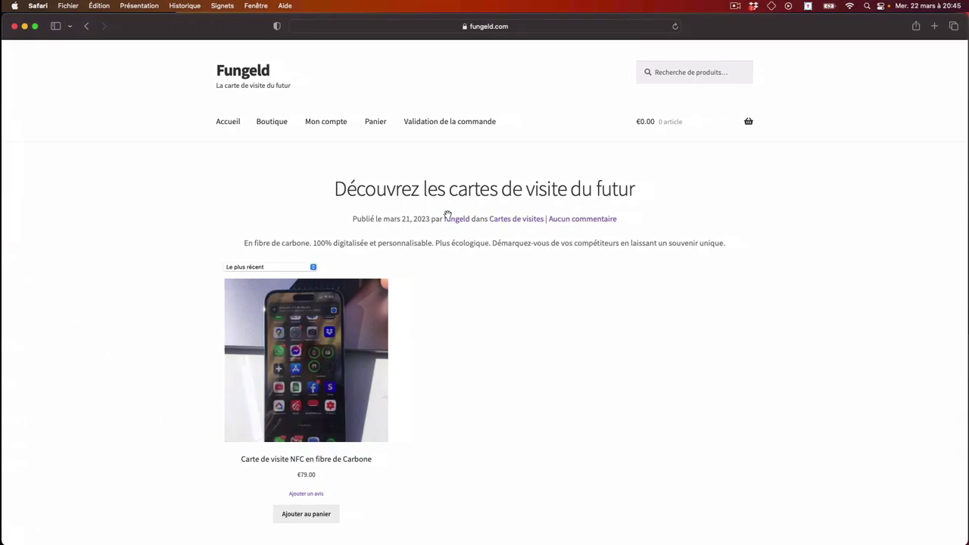
left_click(263, 127)
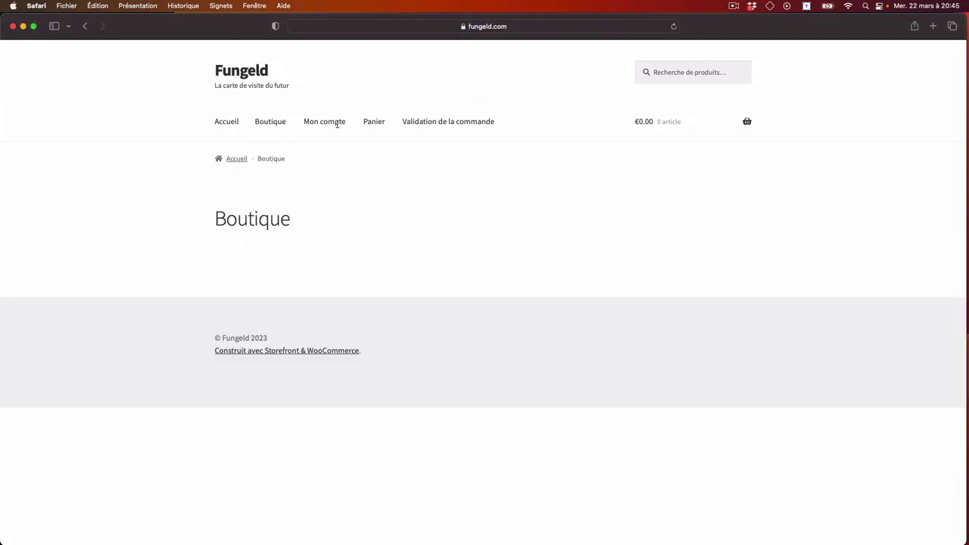
left_click(234, 124)
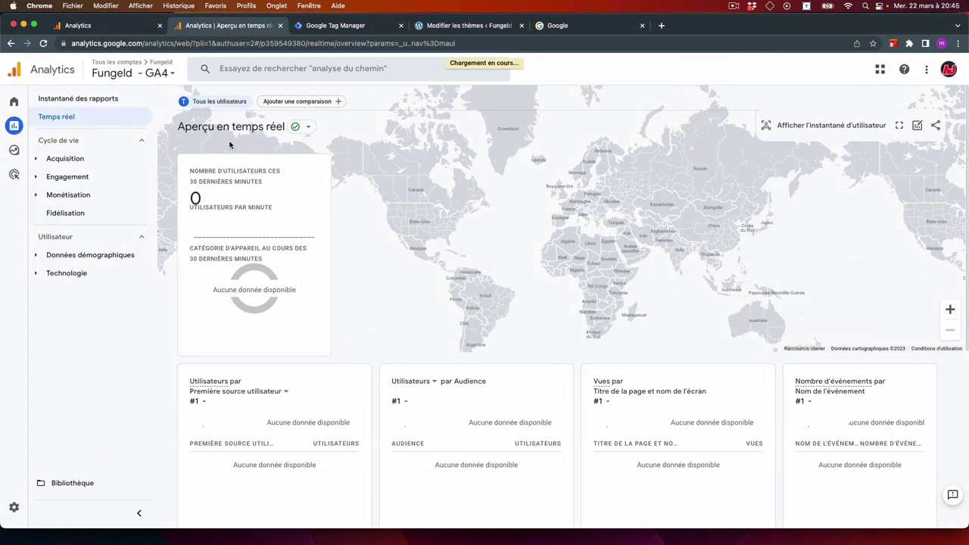
- Reload Google Analytics in Chrome and check the GA4 property's real-time report for users in the last 30 minutes
left_click(44, 43)
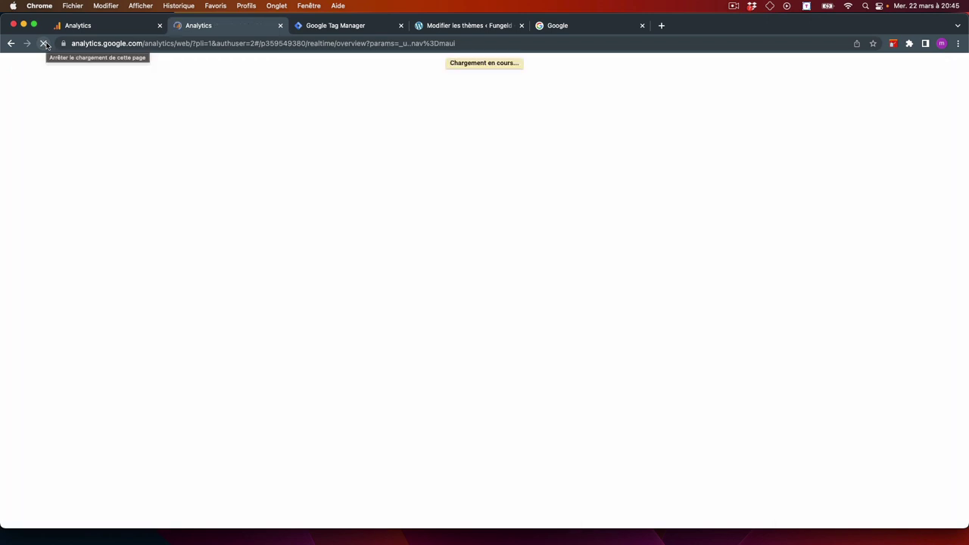
left_click(44, 44)
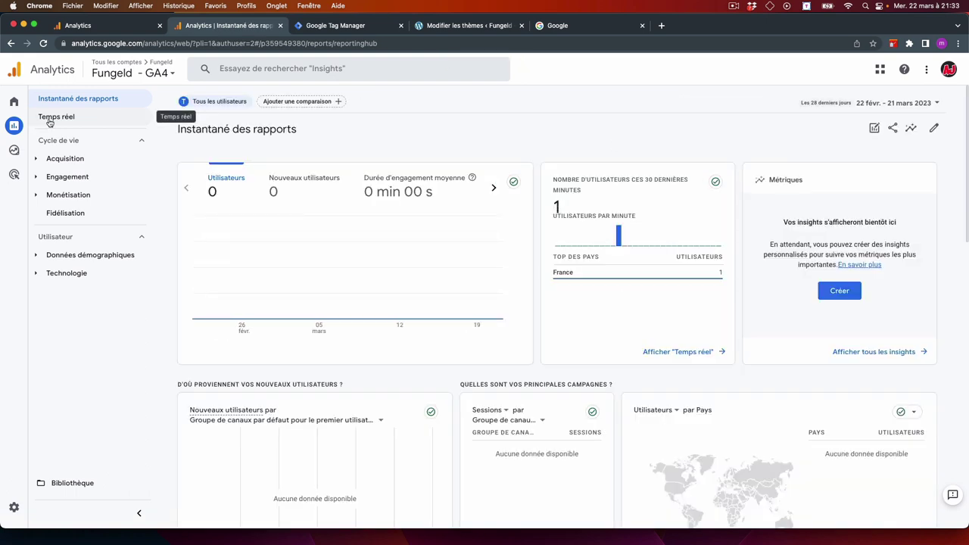
left_click(50, 121)
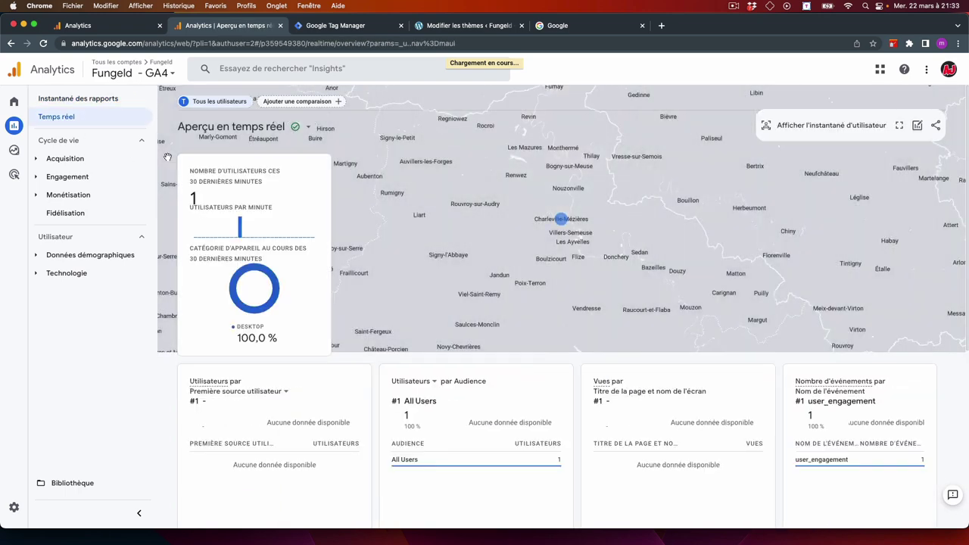
mouse_move(245, 229)
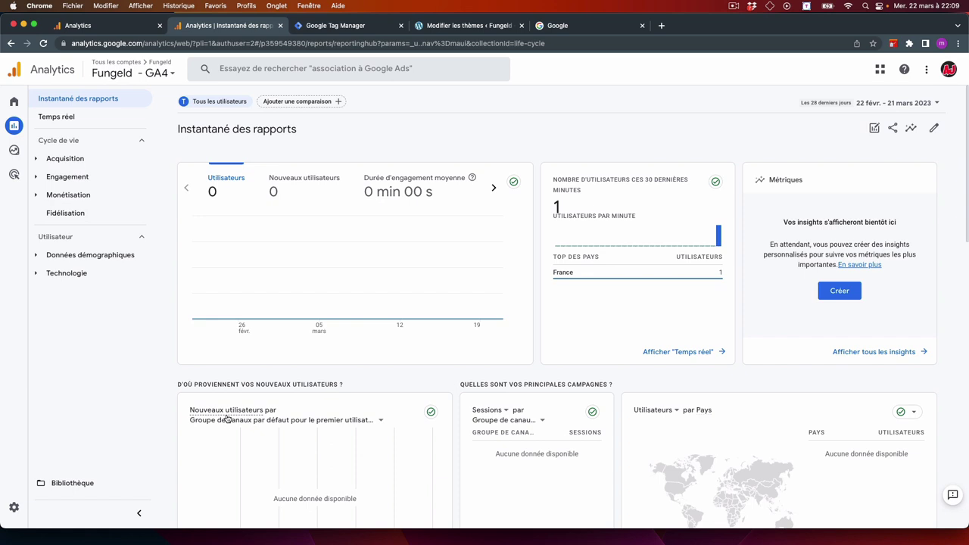
- Expand the Engagement reports of the GA4 property and open the Événements report
mouse_move(228, 420)
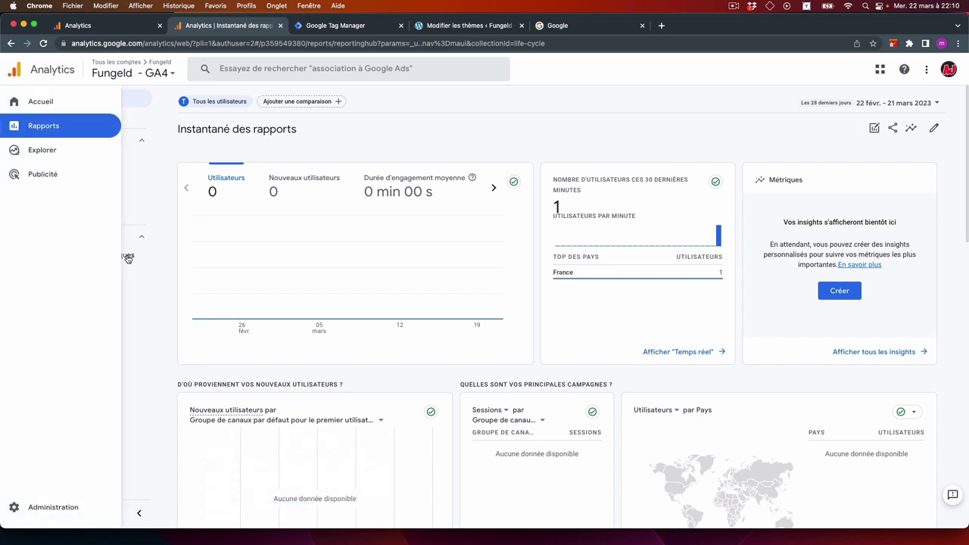
left_click(40, 179)
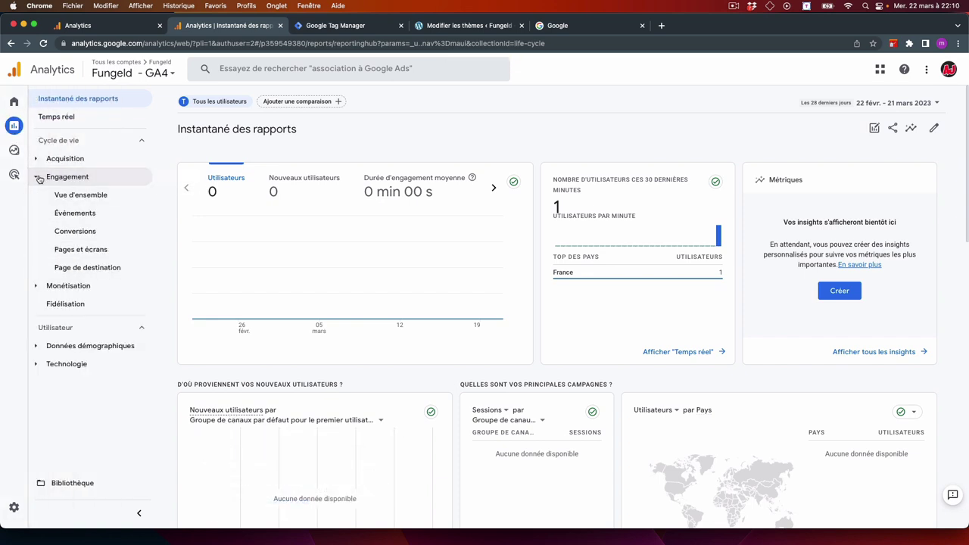
left_click(70, 213)
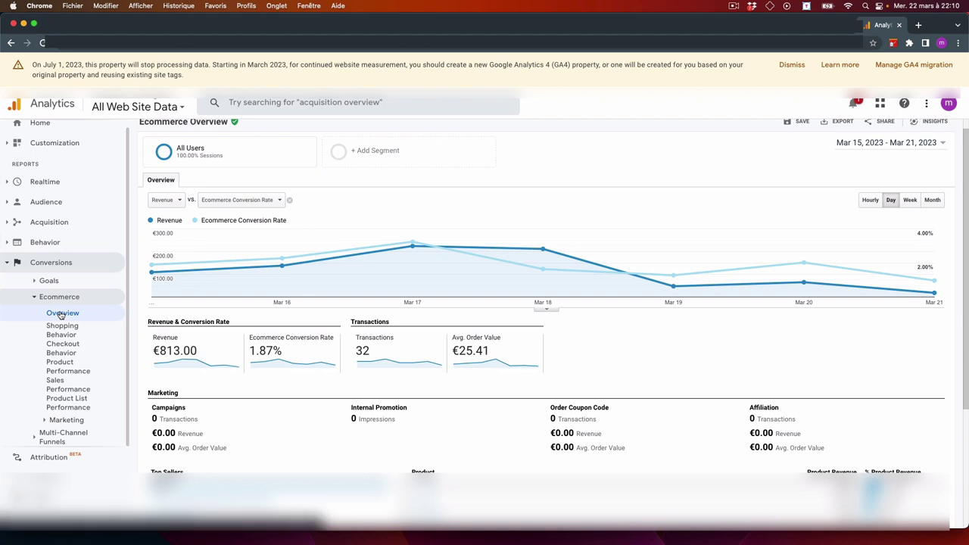
- Examine the Universal Analytics Ecommerce Overview, comparing Revenue with Ecommerce Conversion Rate and reviewing the transaction, marketing and top-seller sections
mouse_move(201, 276)
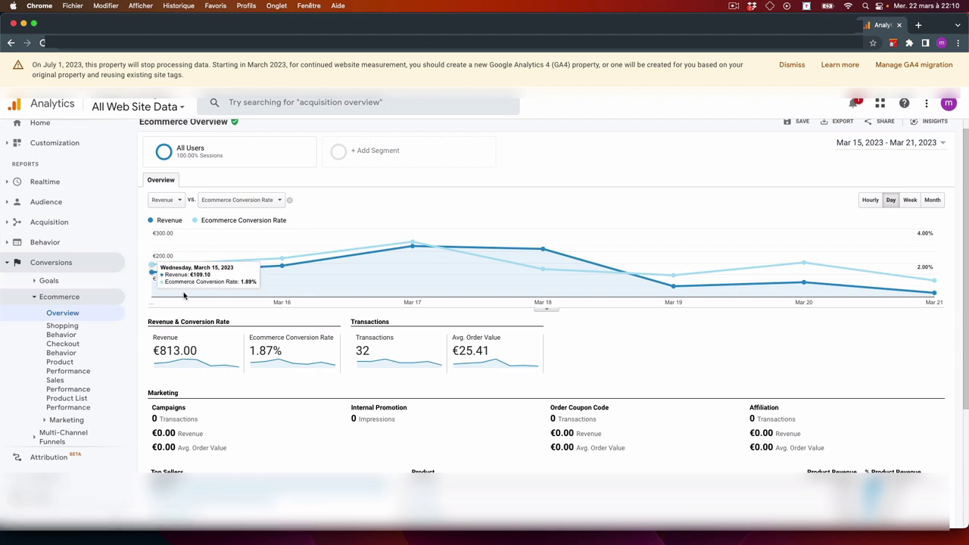
left_click(279, 201)
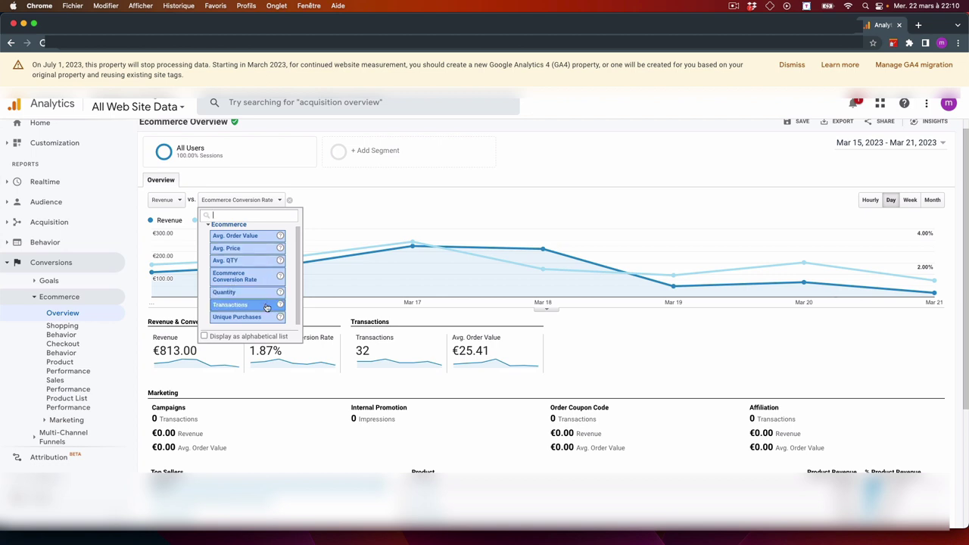
left_click(249, 276)
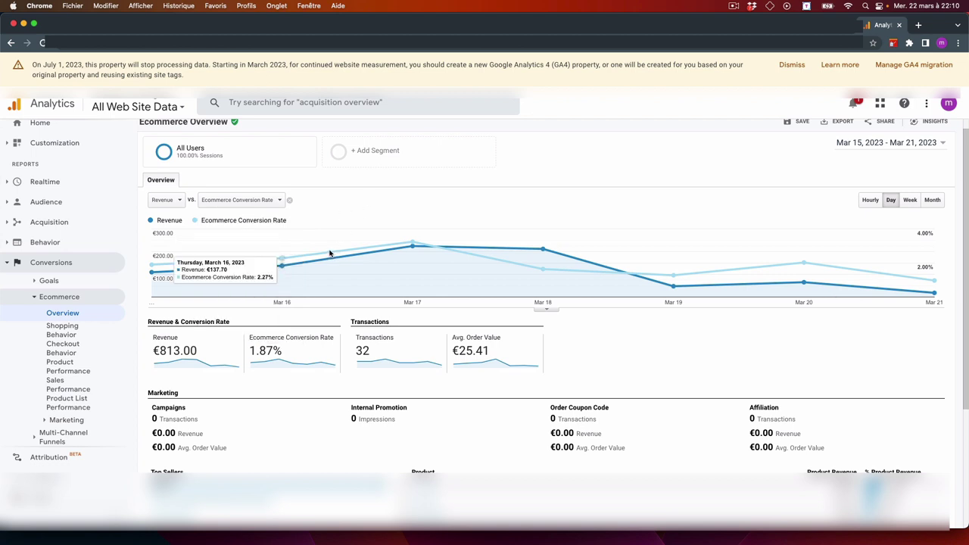
scroll(329, 253, "down", 2)
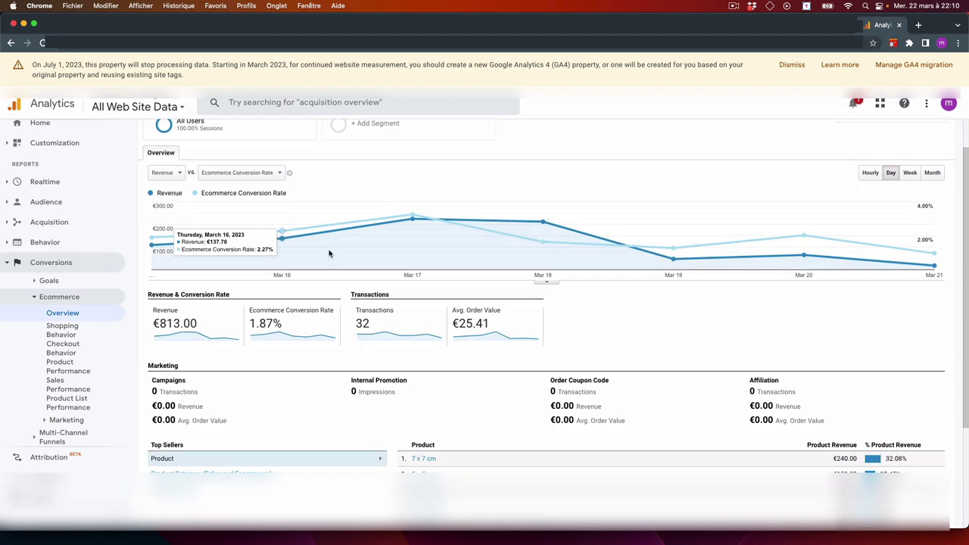
scroll(329, 253, "up", 3)
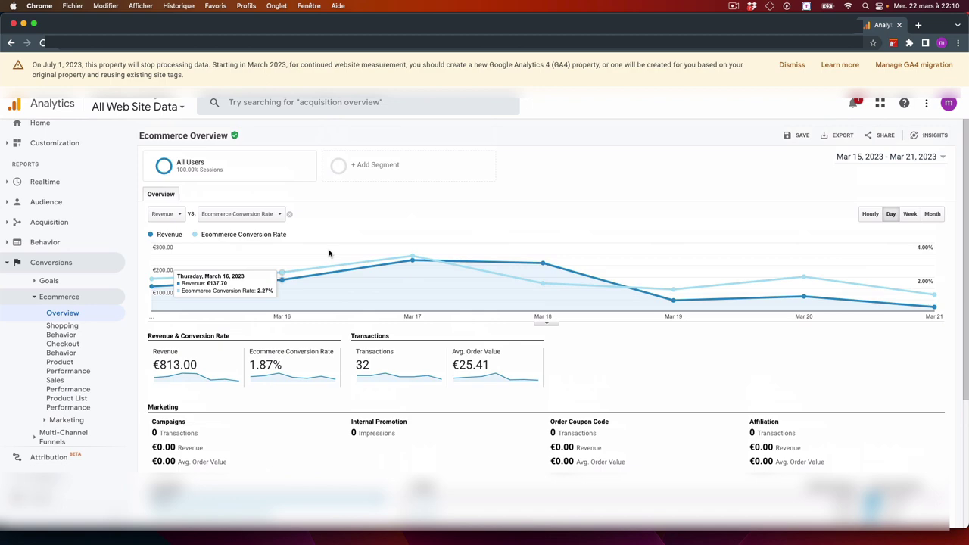
key("ctrl+Right")
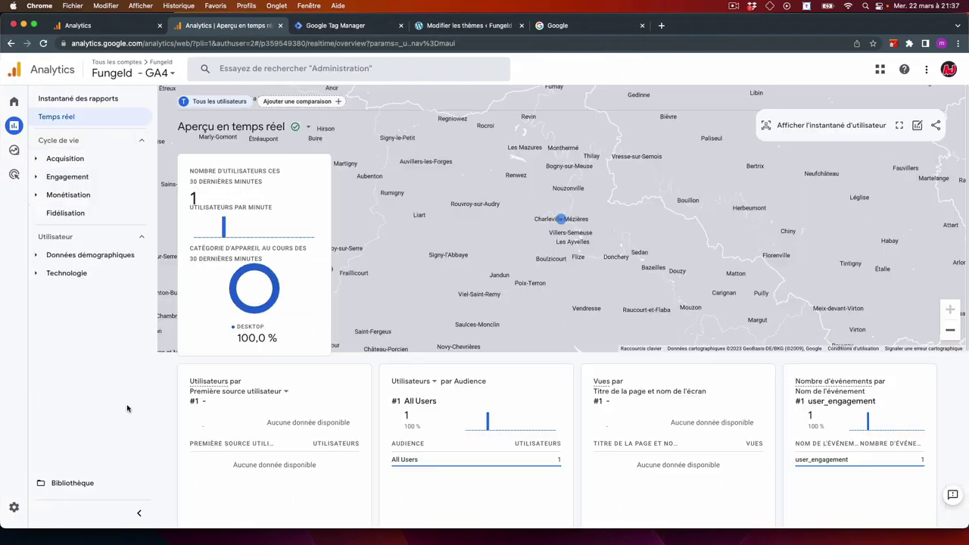
left_click(319, 28)
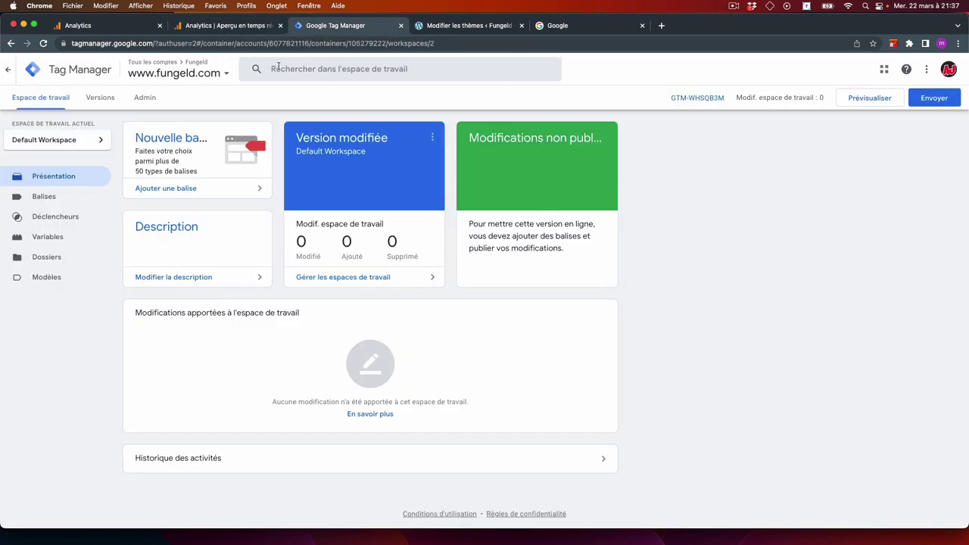
left_click(44, 199)
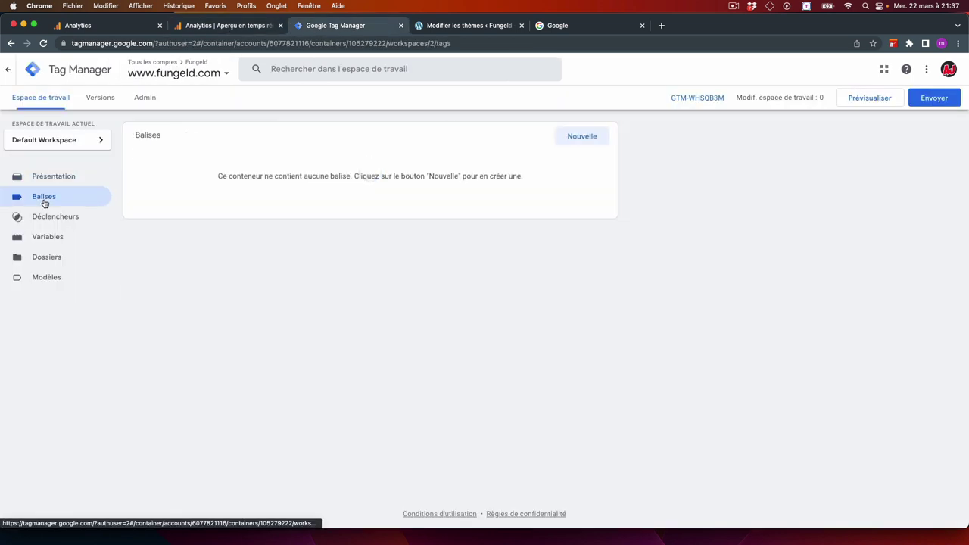
left_click(581, 136)
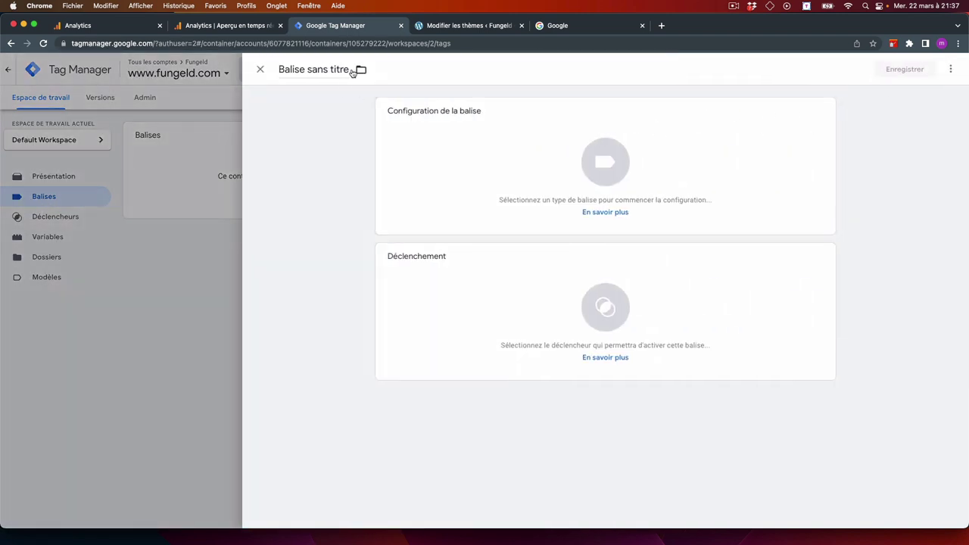
left_click(350, 69)
left_click_drag(349, 69, 308, 70)
key("BackSpace")
key("BackSpace")
key("BackSpace")
key("BackSpace")
key("BackSpace")
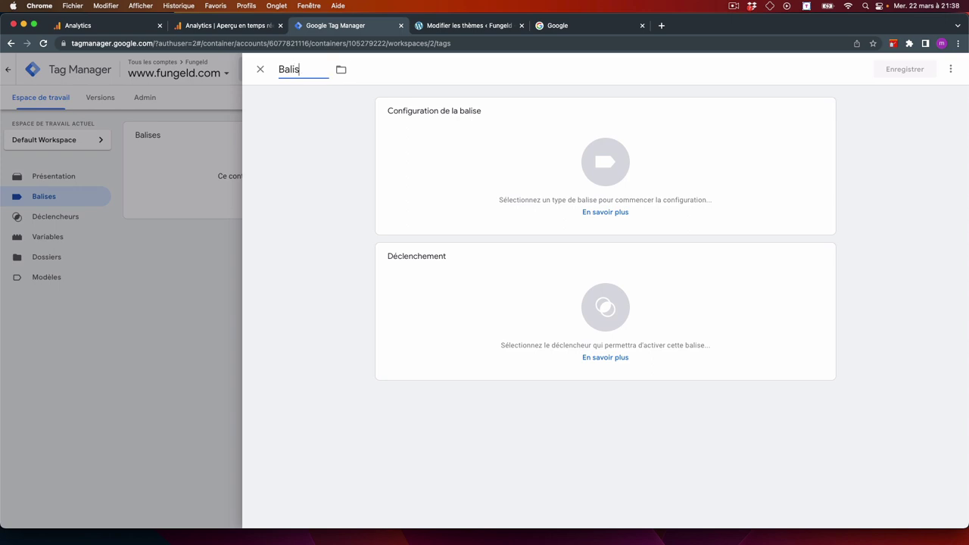
type("ise GA4")
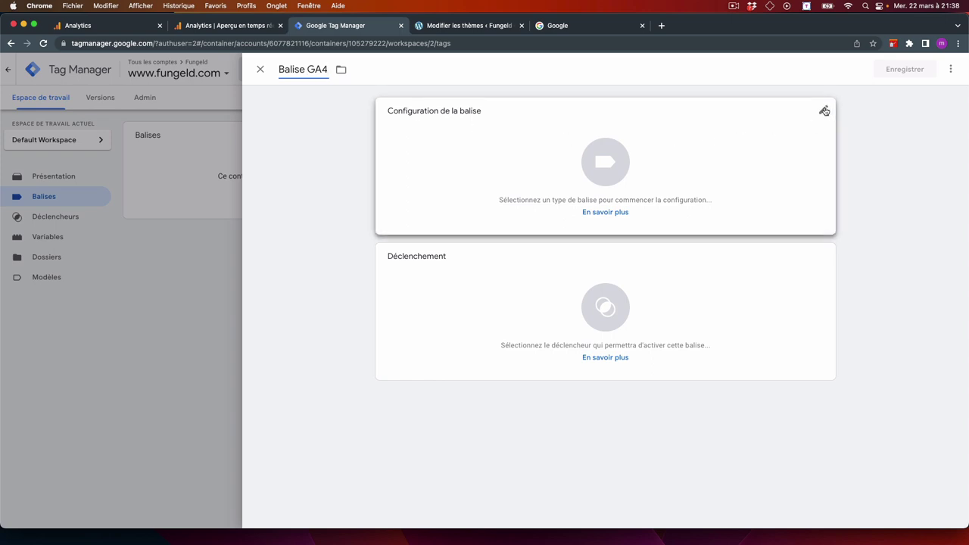
- Set the tag type of "Balise GA4" to "Google Analytics : Configuration GA4"
left_click(823, 112)
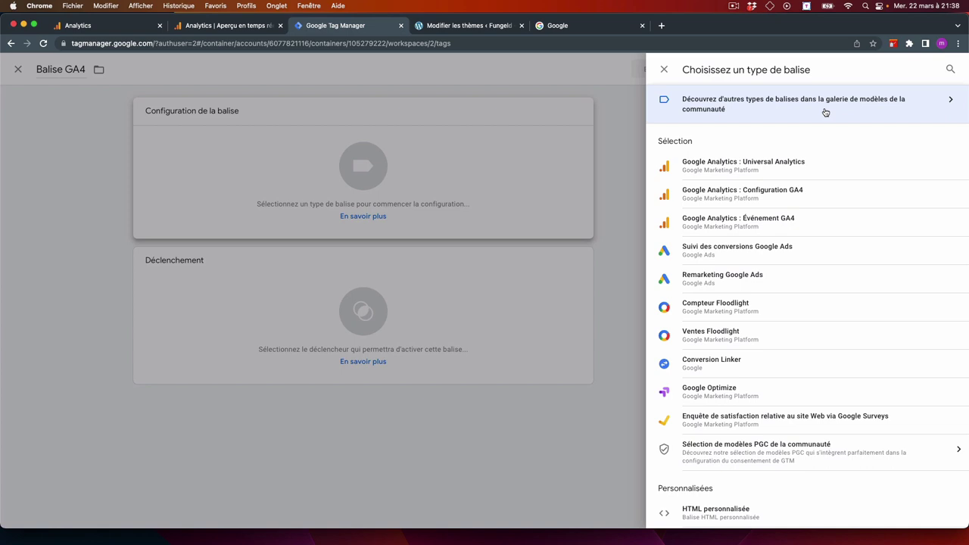
left_click(794, 197)
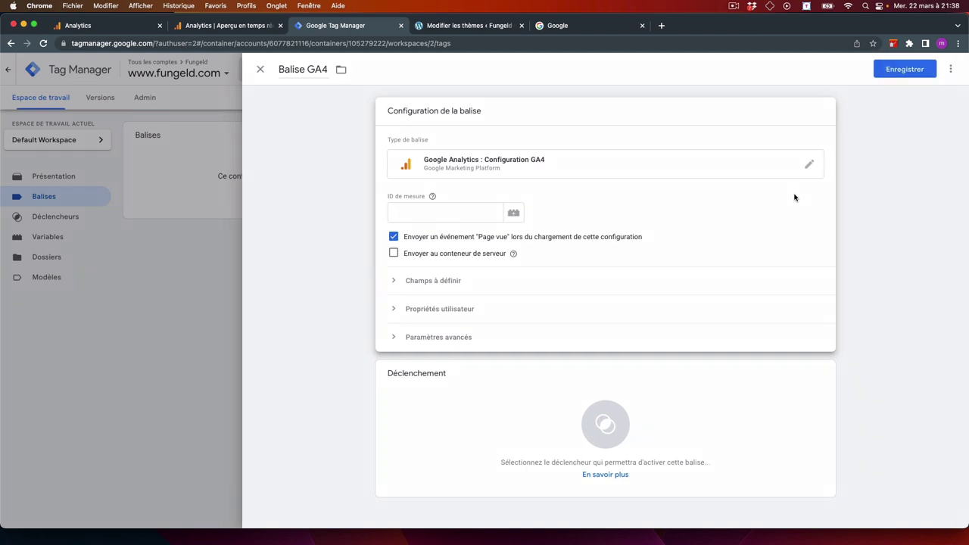
left_click(469, 218)
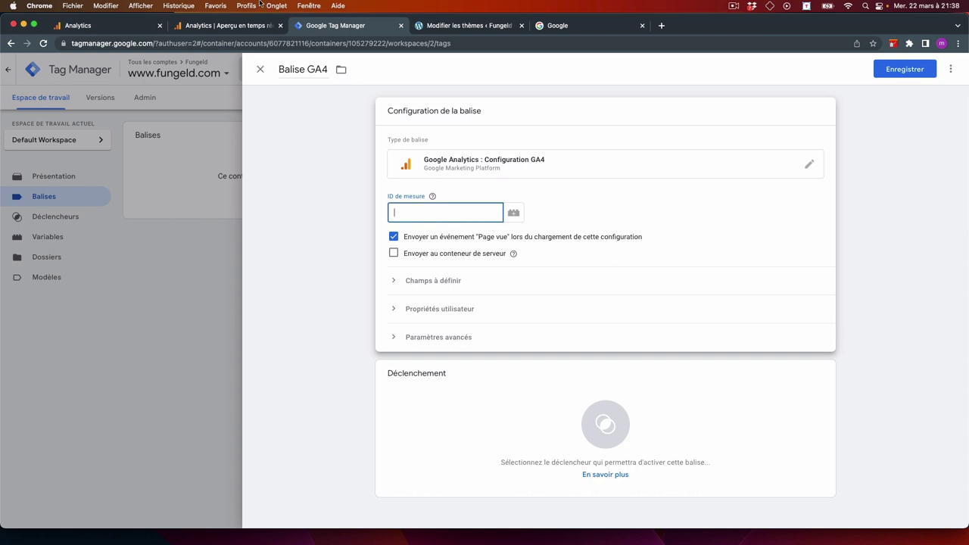
- Go back to Google Analytics and copy the measurement ID from the "Fungeld - GA4" web data stream in the property's administration settings
left_click(235, 26)
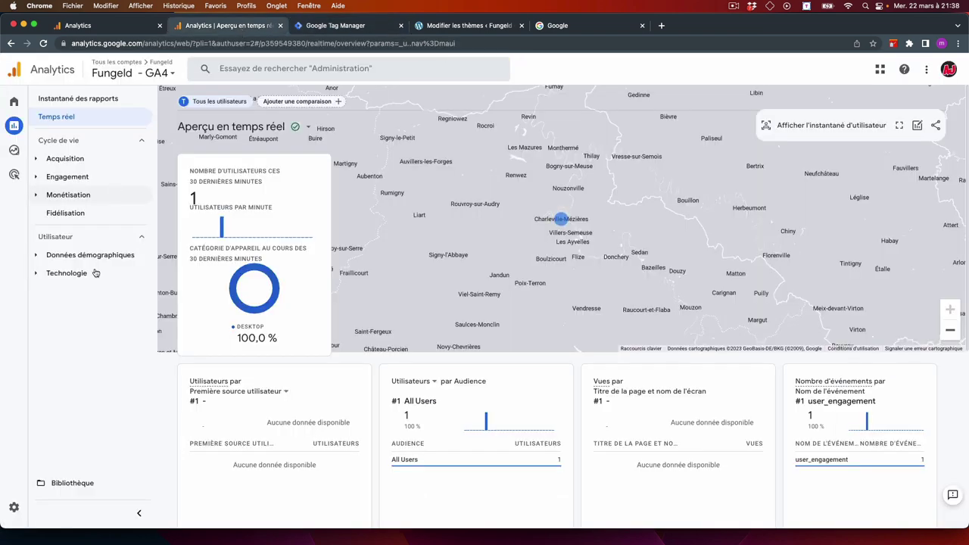
left_click(12, 507)
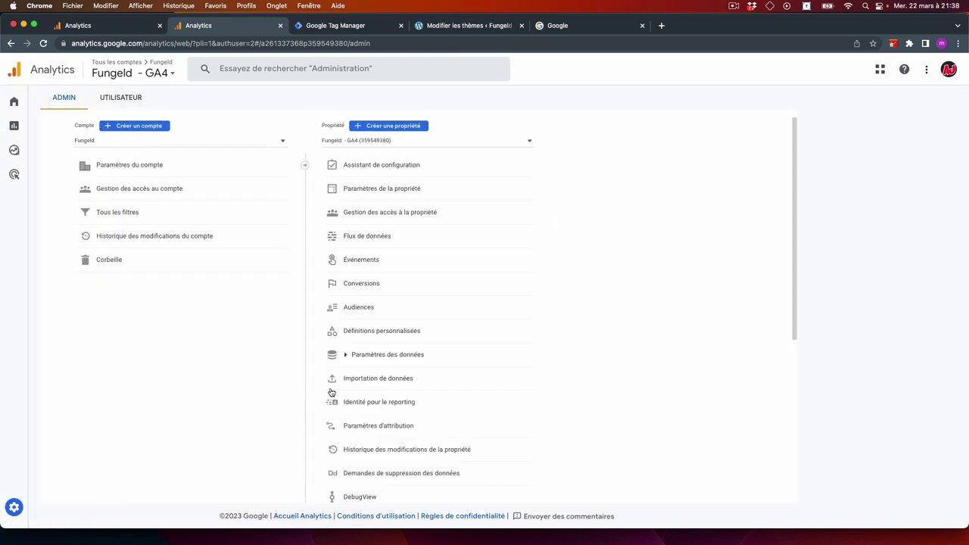
left_click(354, 234)
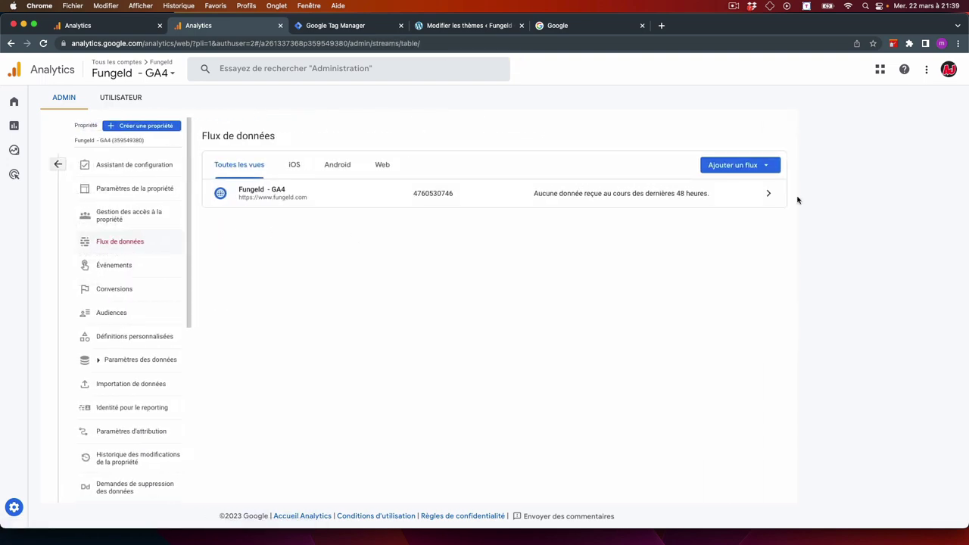
left_click(771, 197)
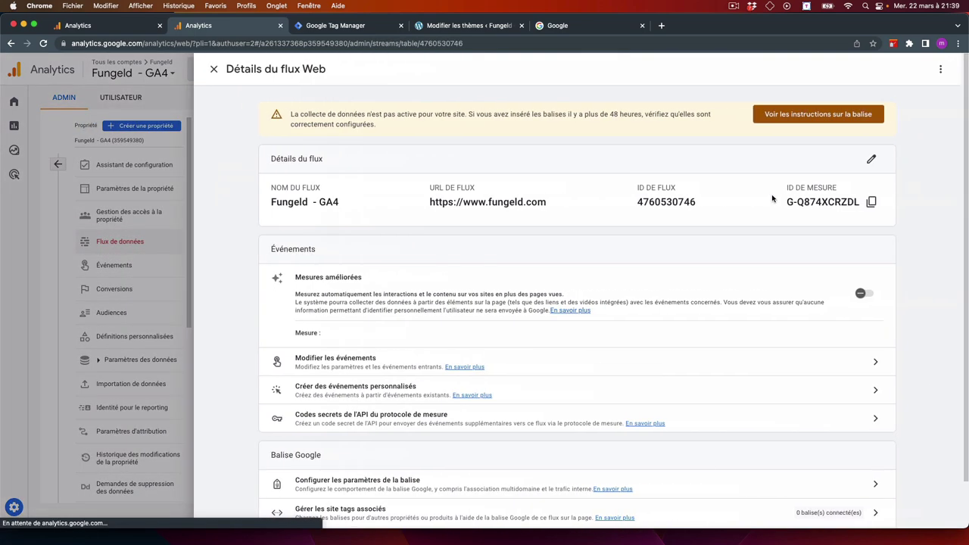
left_click_drag(785, 202, 861, 210)
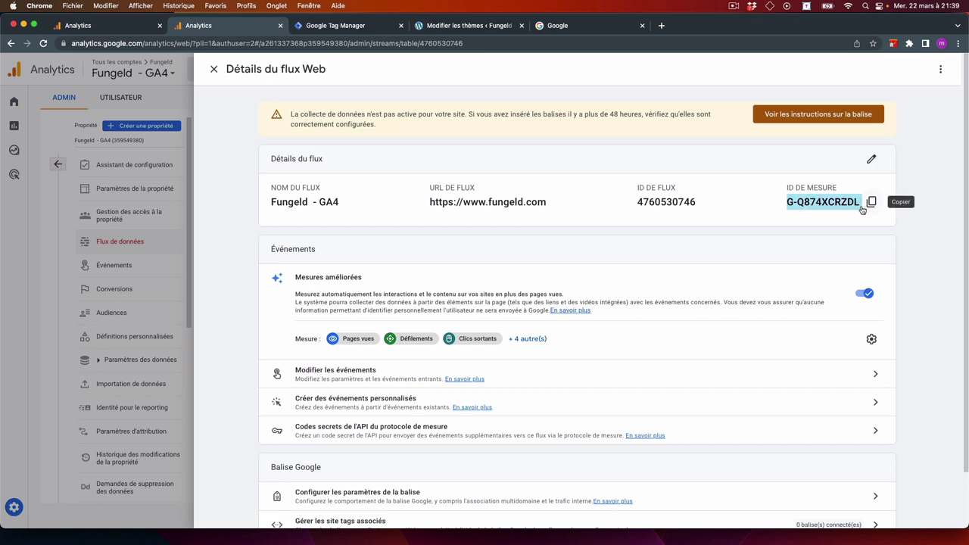
left_click(871, 202)
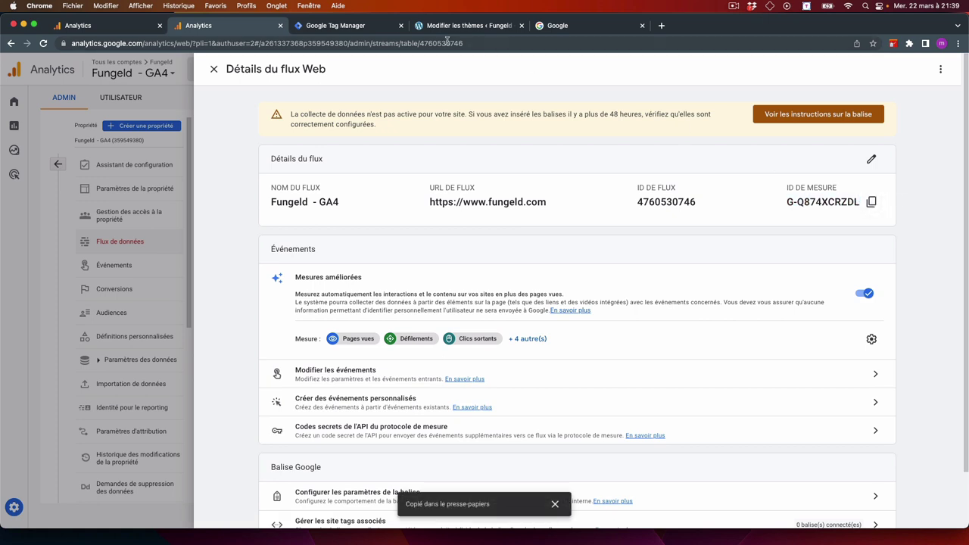
- Return to Tag Manager, paste the copied measurement ID into the "Balise GA4" tag and leave its "Page vue" event sending enabled
left_click(351, 28)
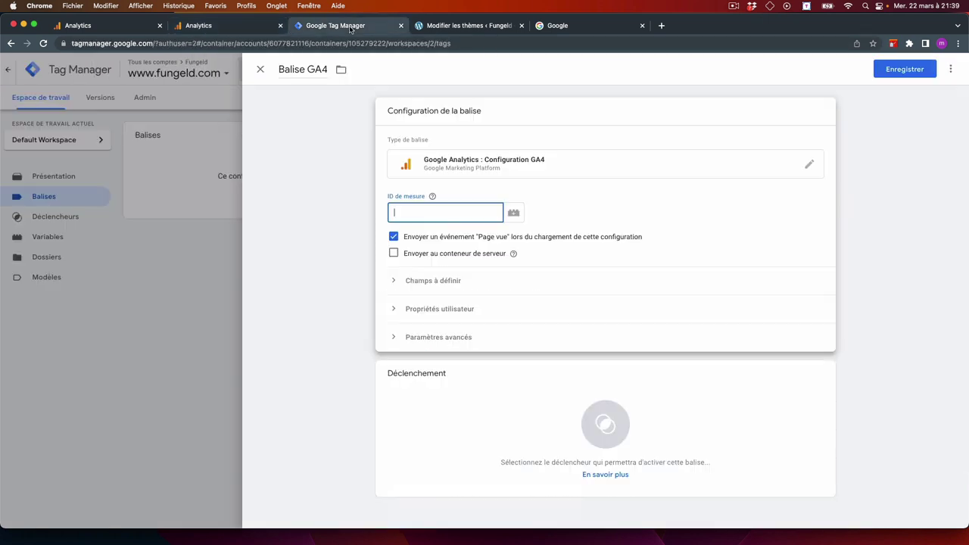
right_click(457, 219)
left_click(473, 292)
left_click(393, 239)
left_click(392, 238)
left_click(392, 239)
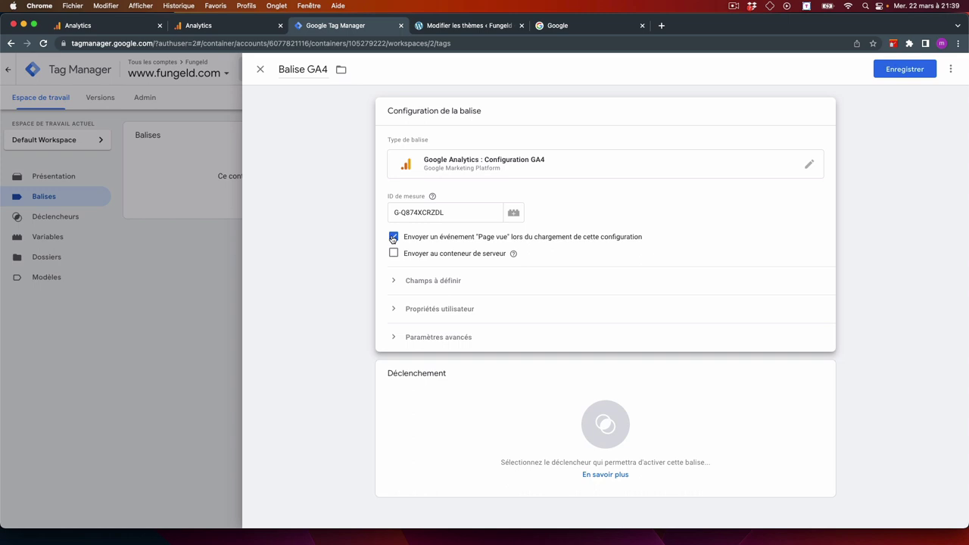
mouse_move(629, 442)
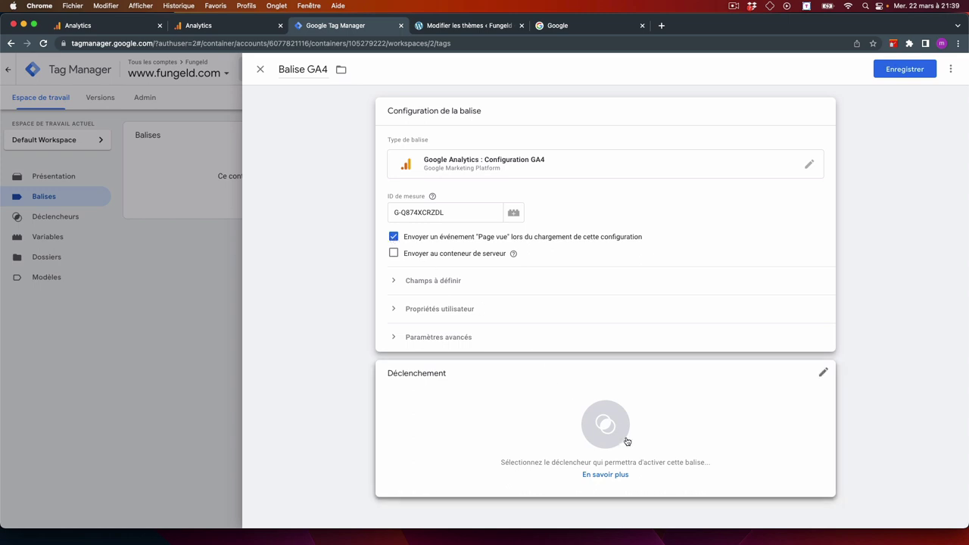
- Assign the "All Pages" page-view trigger to the "Balise GA4" tag and save the tag
left_click(823, 374)
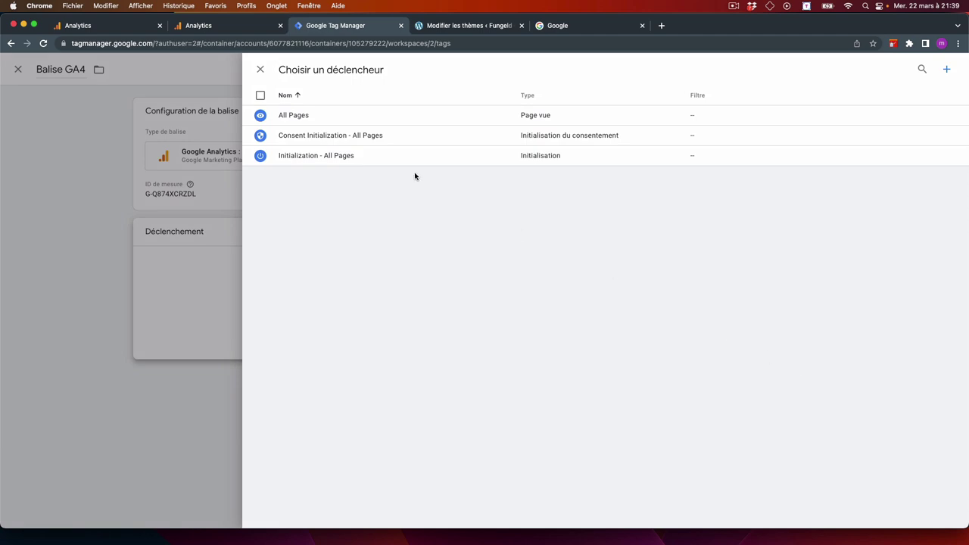
left_click(528, 122)
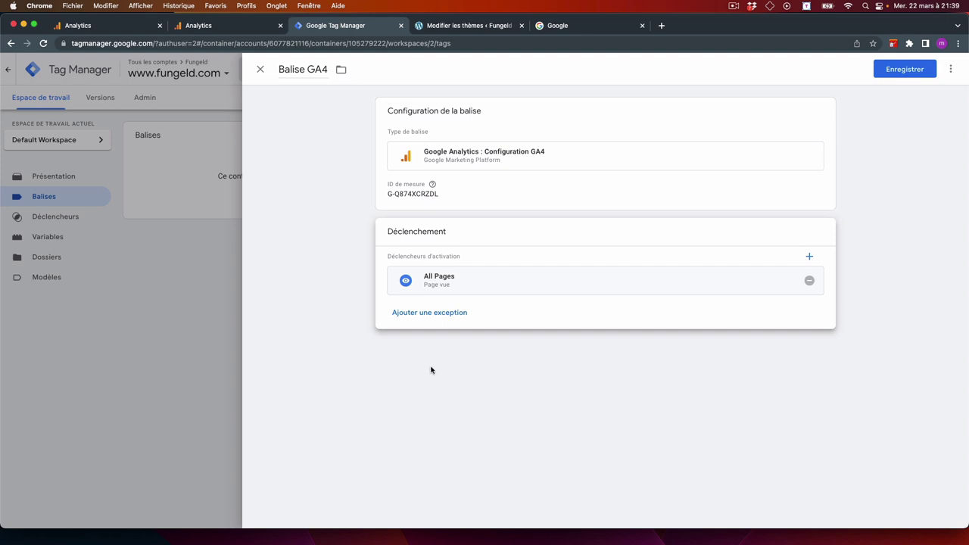
left_click(897, 76)
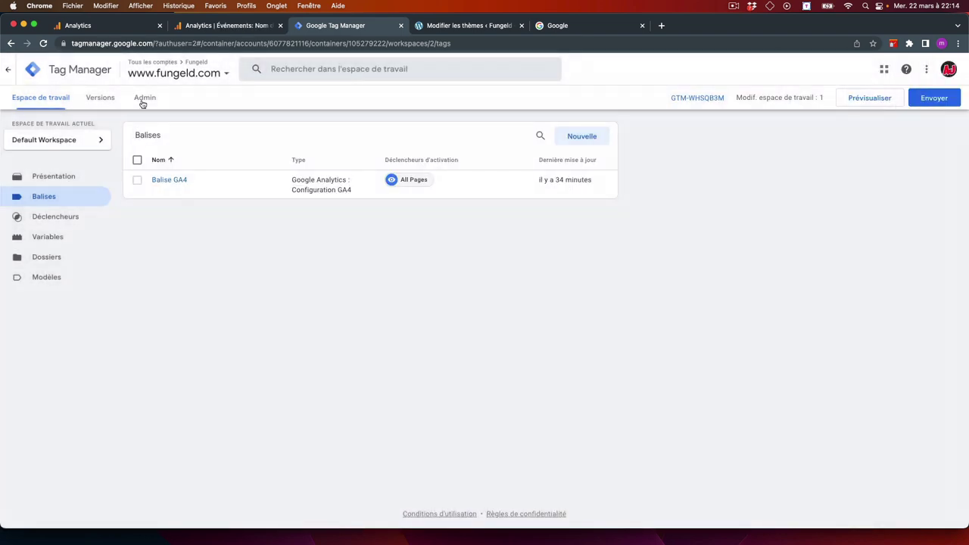
left_click(142, 101)
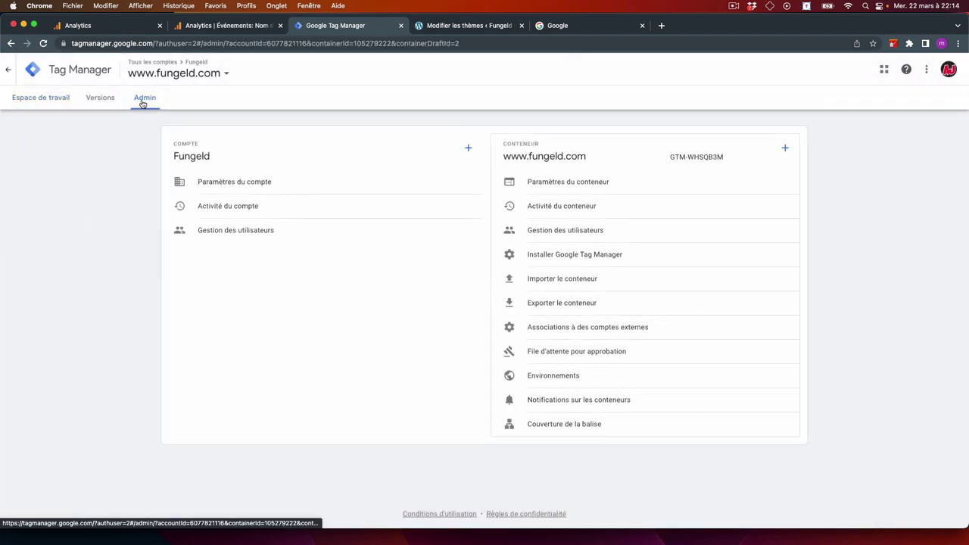
left_click(577, 279)
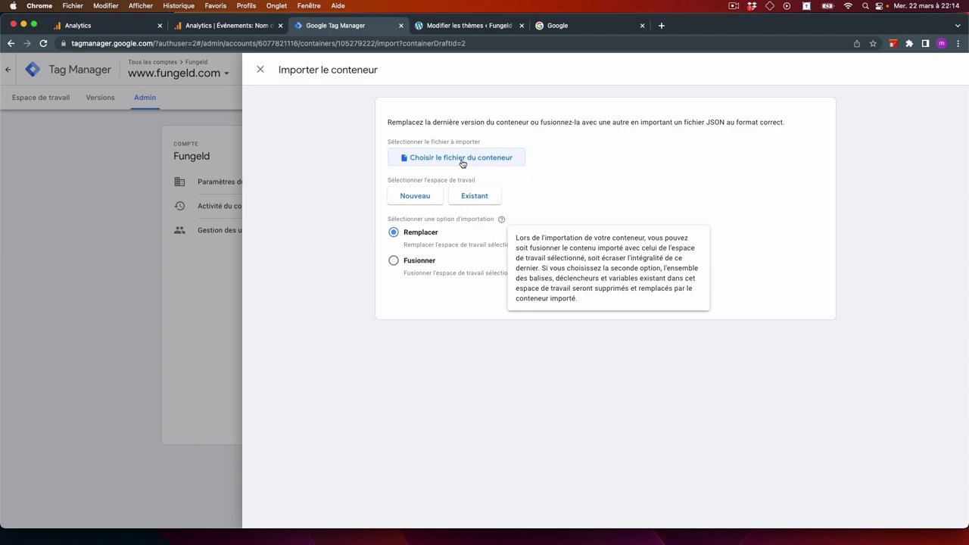
left_click(462, 160)
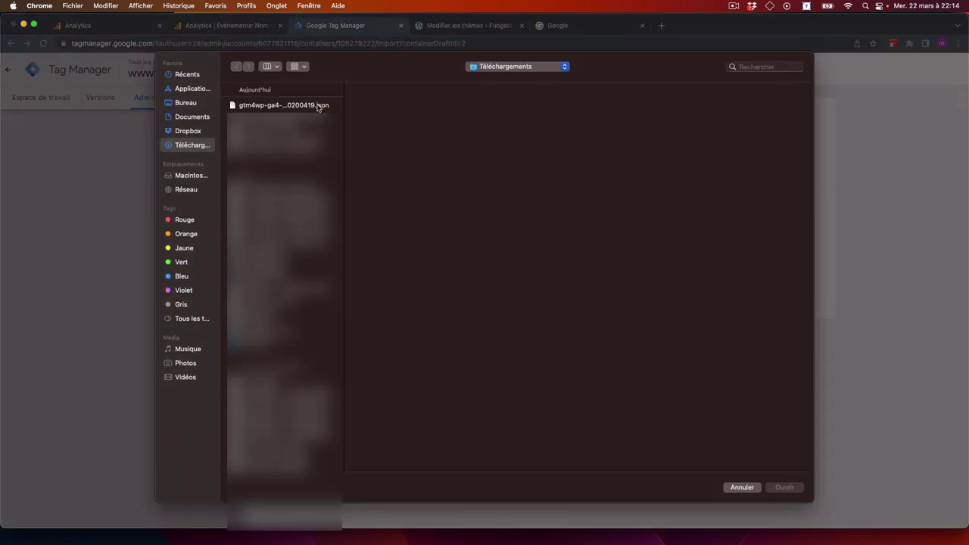
left_click(318, 106)
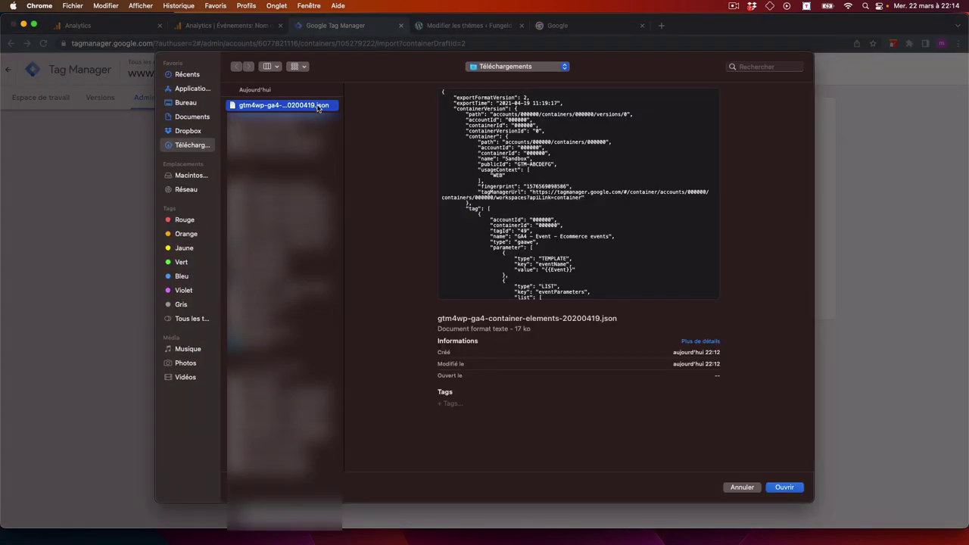
left_click(781, 489)
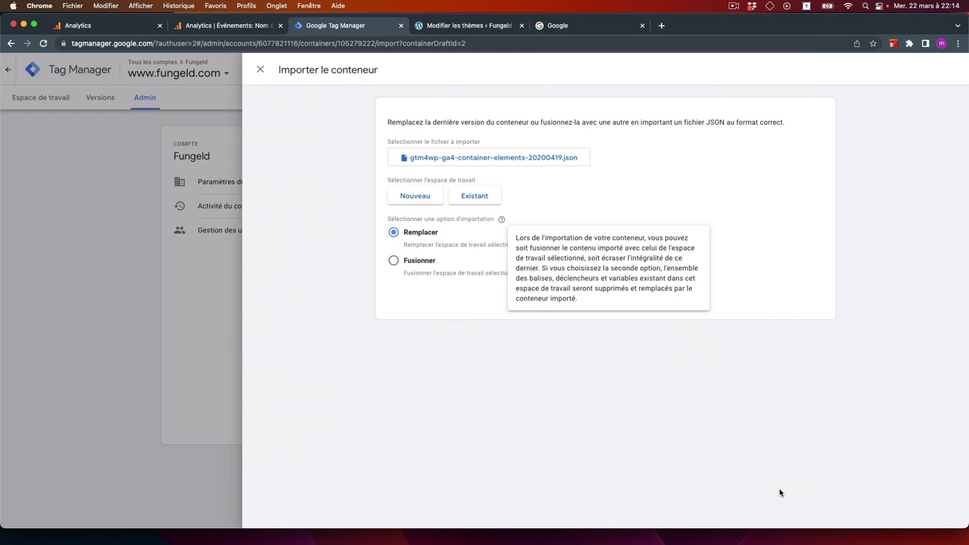
- Merge the imported container into the existing Default Workspace, renaming conflicting tags, triggers and variables, and confirm the import
left_click(393, 262)
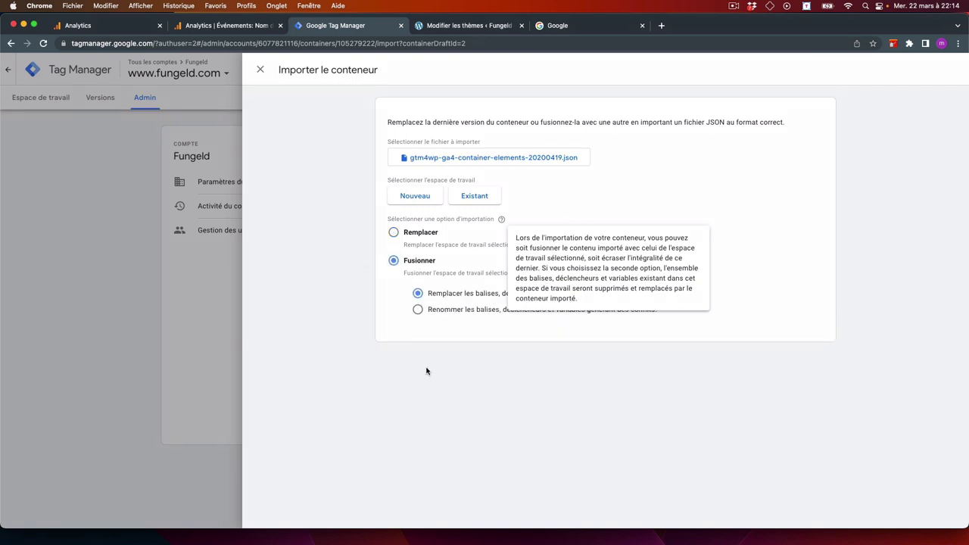
left_click(418, 310)
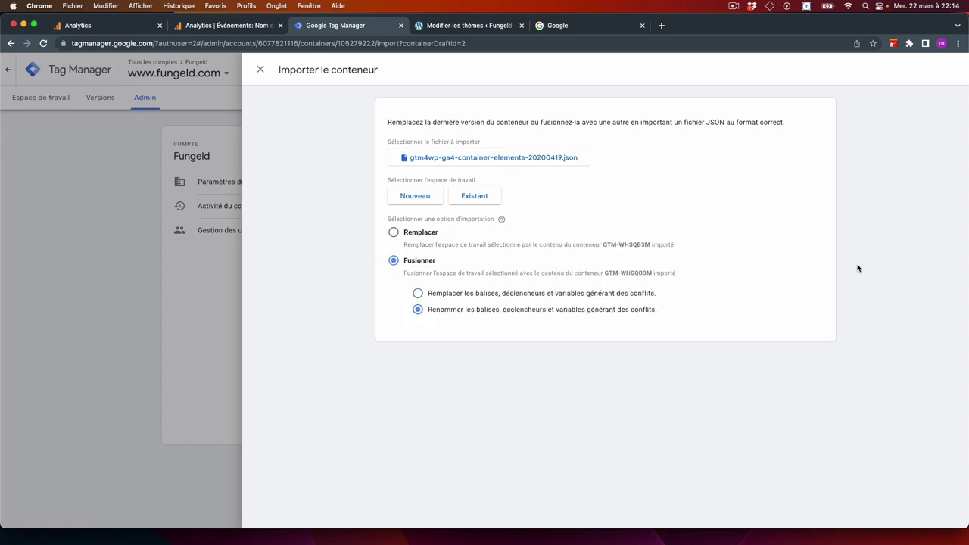
left_click(475, 196)
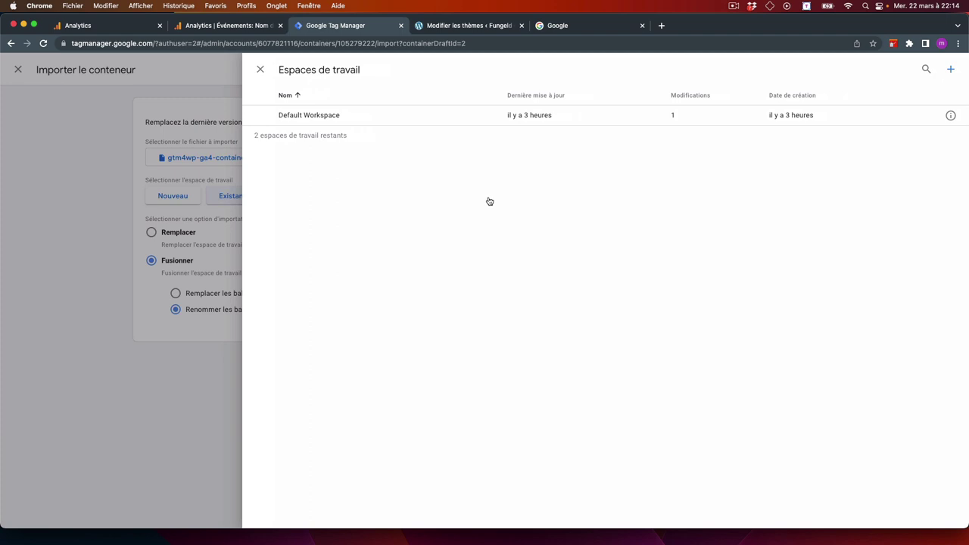
left_click(326, 121)
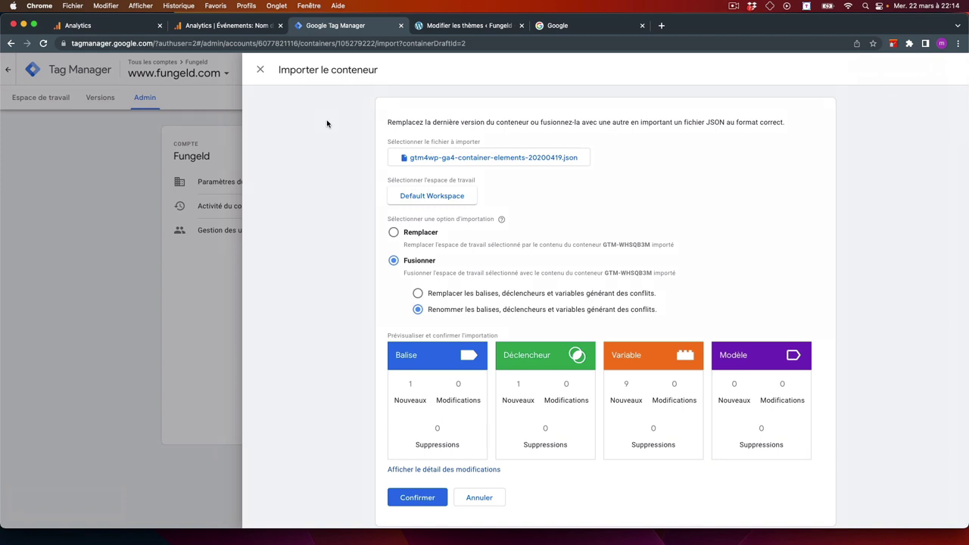
scroll(335, 287, "down", 1)
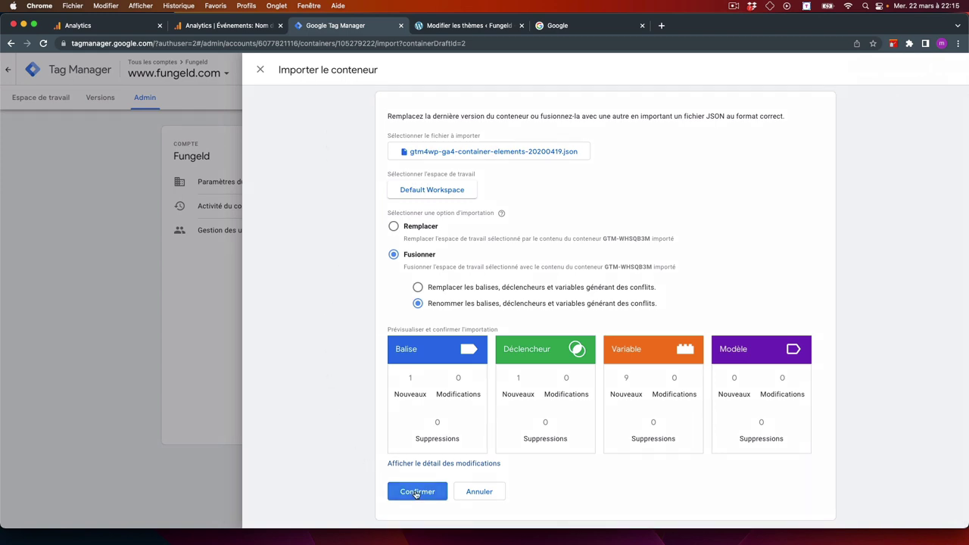
left_click(415, 492)
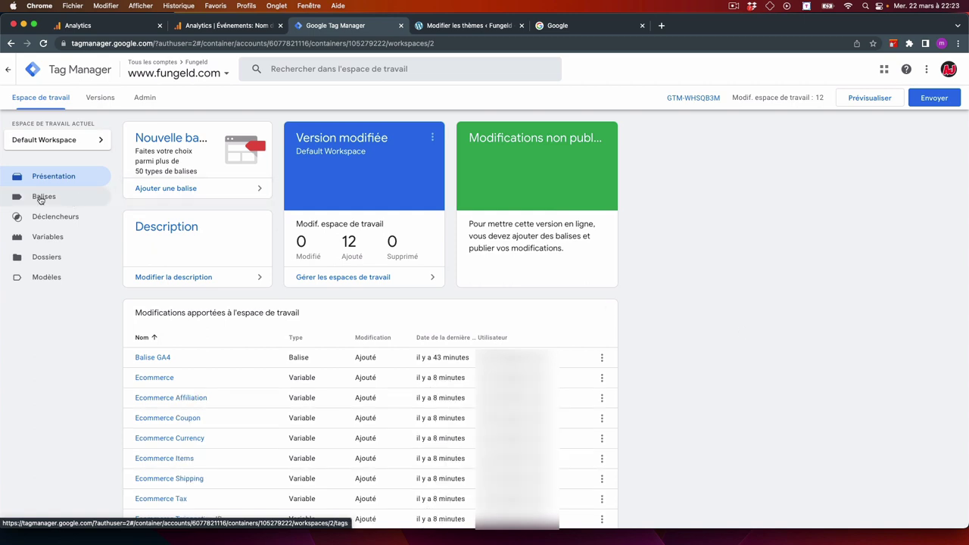
- Open the imported "GA4 - Event - Ecommerce events" tag and rename it "GA4 - Ecommerce amelioré"
left_click(41, 198)
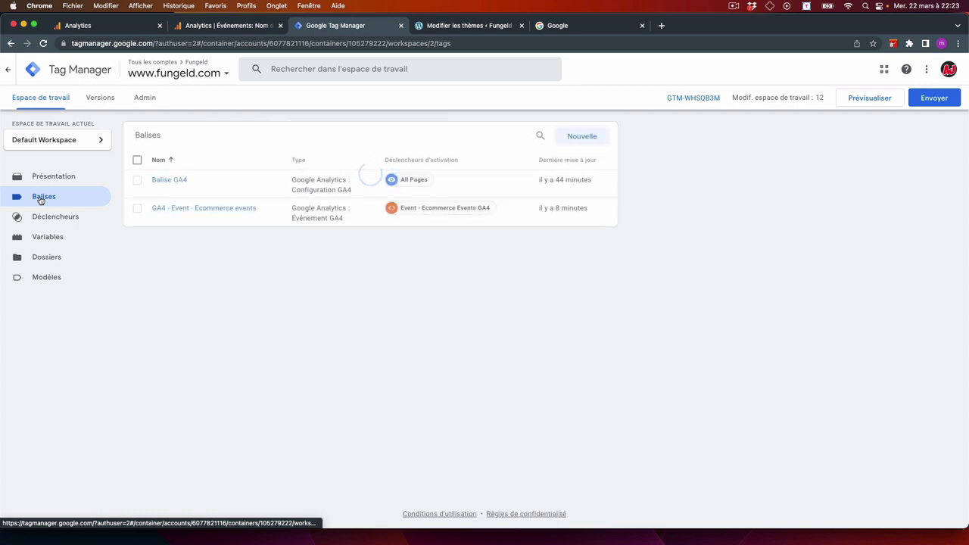
left_click(203, 213)
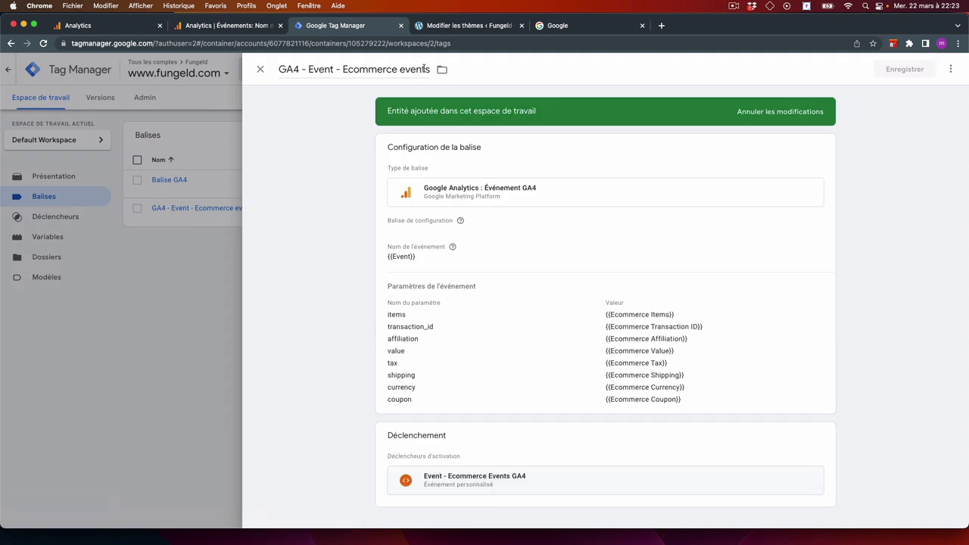
left_click_drag(429, 69, 309, 69)
type("Ecomm")
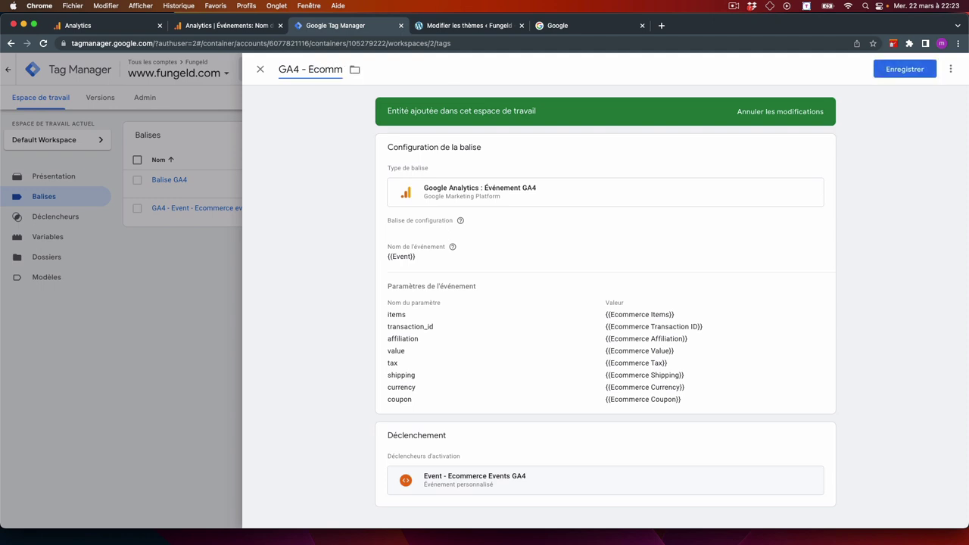
type("erce amelioré")
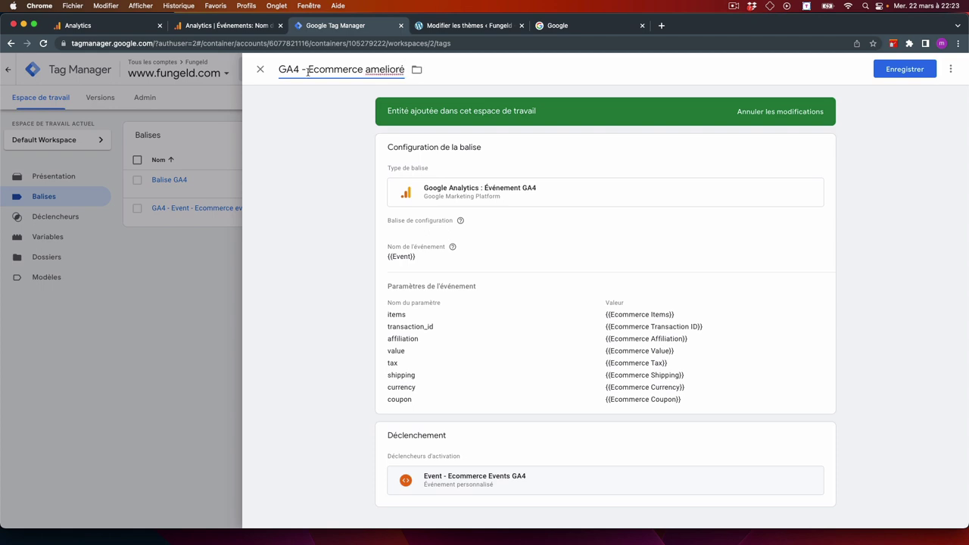
- Set the configuration tag of "GA4 - Ecommerce amelioré" to "Balise GA4"
left_click(406, 257)
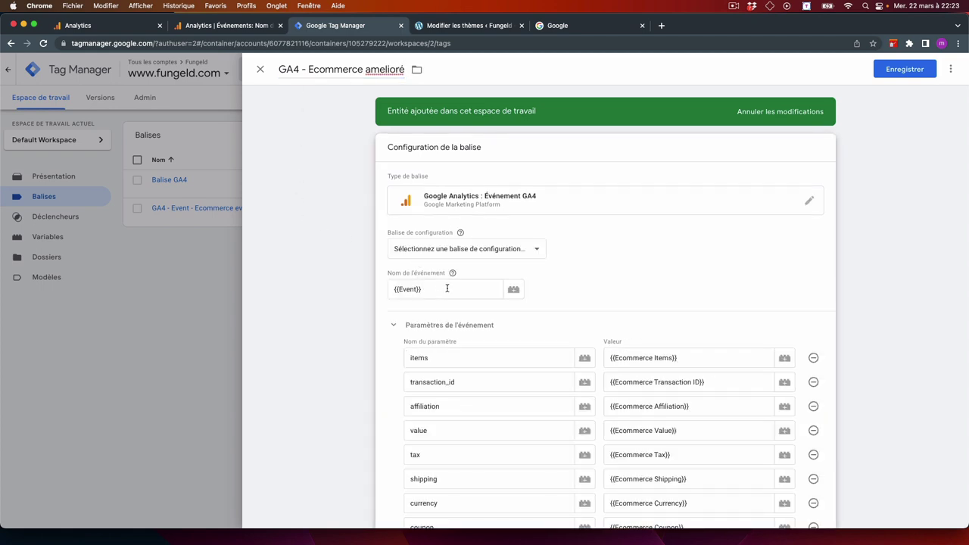
left_click(534, 250)
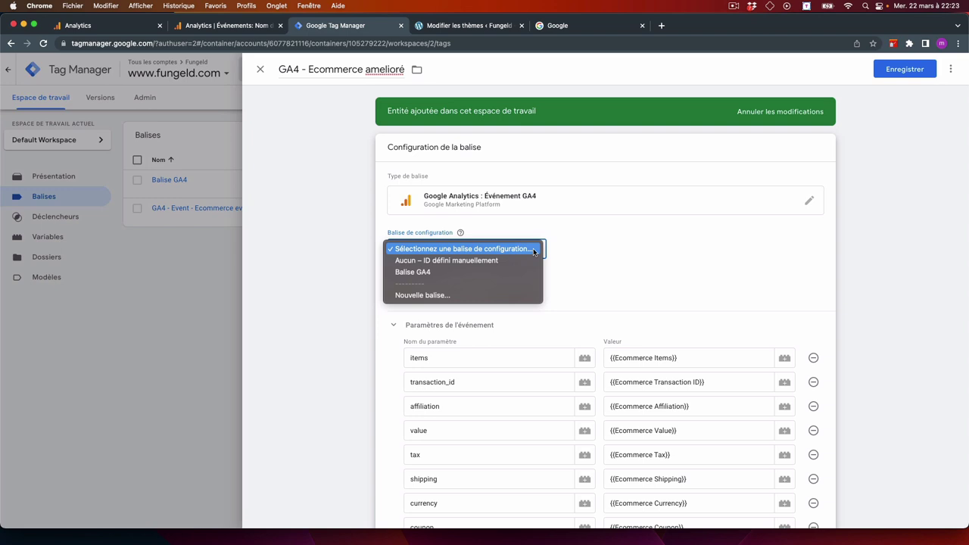
left_click(522, 271)
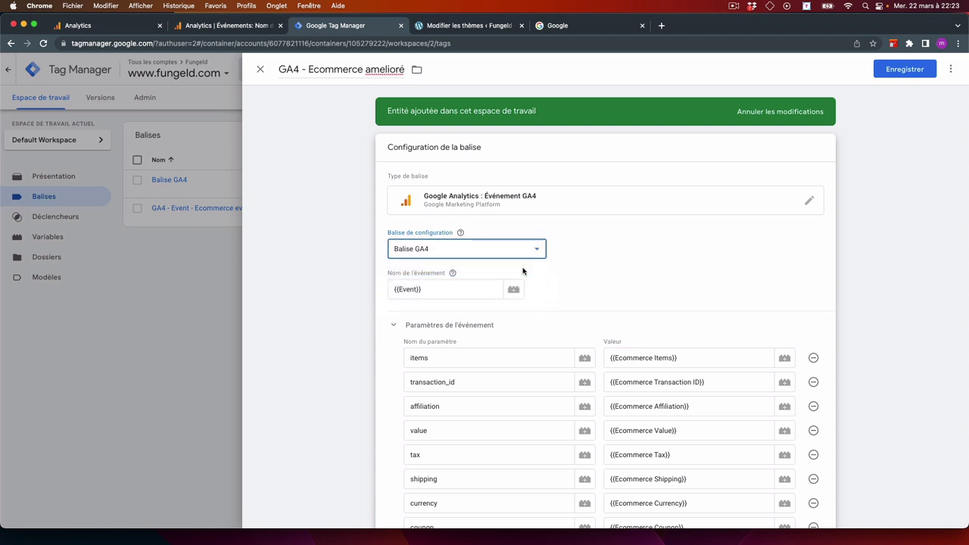
- Open the tag's "Event - Ecommerce Events GA4" trigger and rename it "Event - Ecommerce declencheur"
scroll(539, 295, "down", 3)
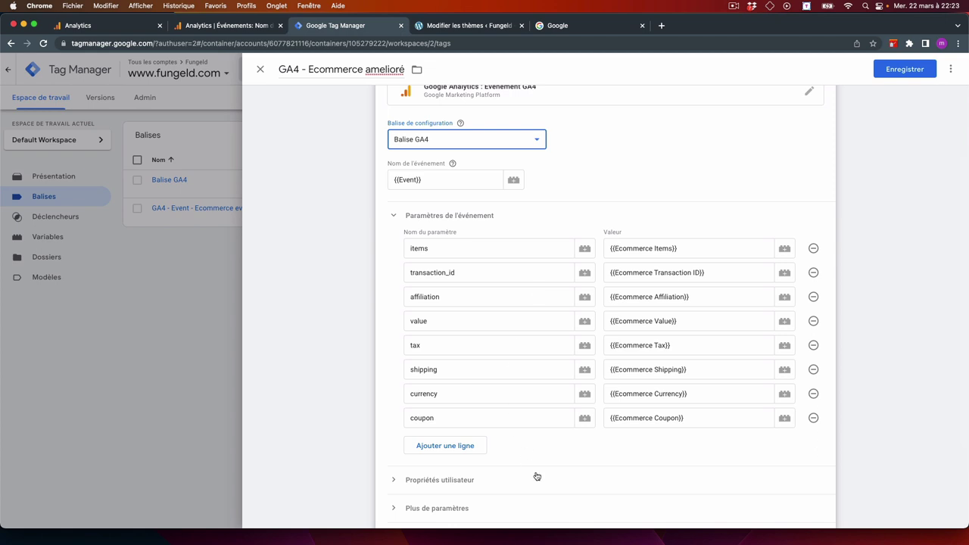
scroll(535, 476, "down", 2)
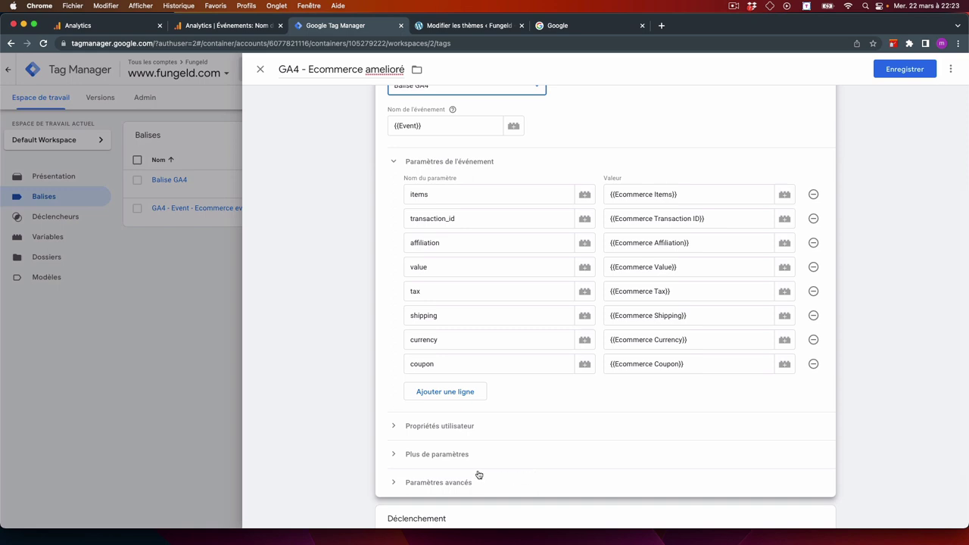
scroll(479, 475, "down", 1)
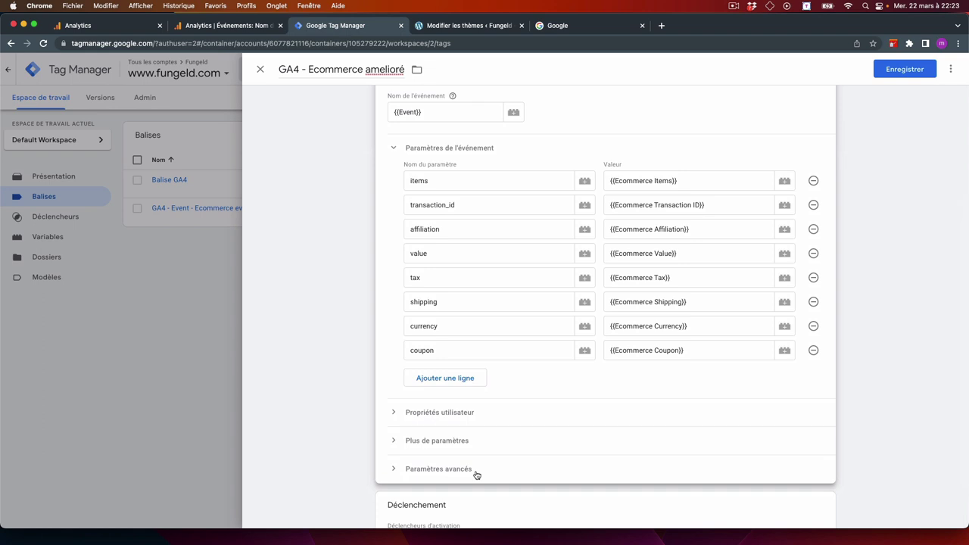
scroll(476, 475, "down", 3)
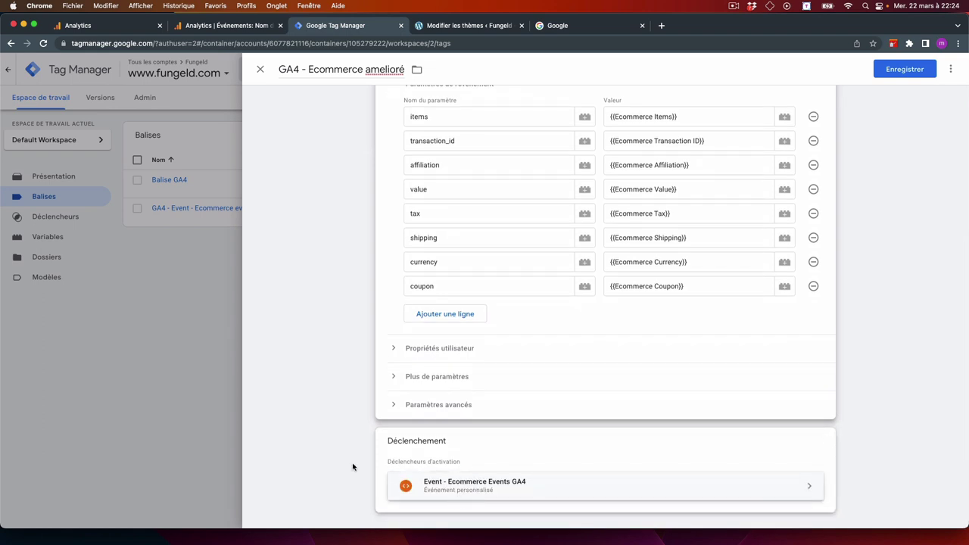
left_click(505, 488)
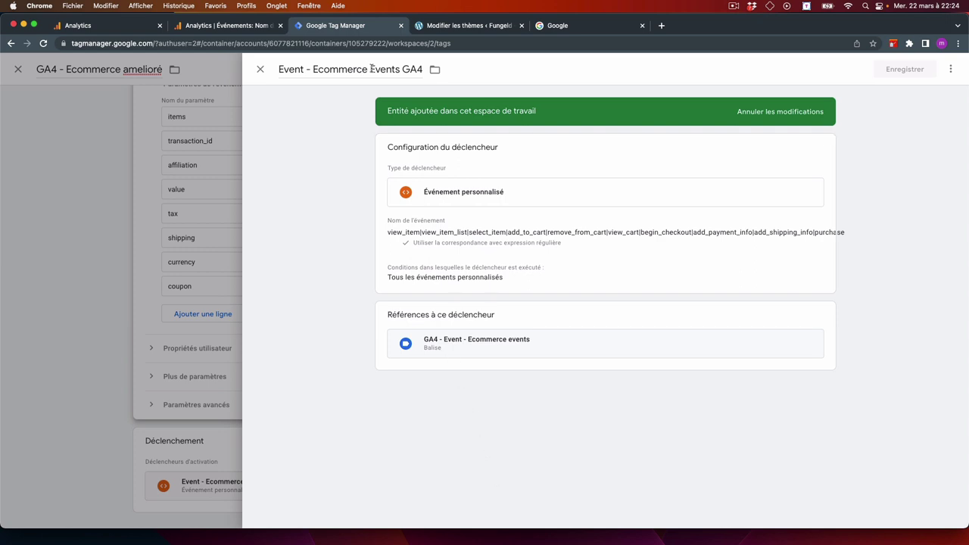
left_click_drag(371, 69, 431, 133)
key("BackSpace")
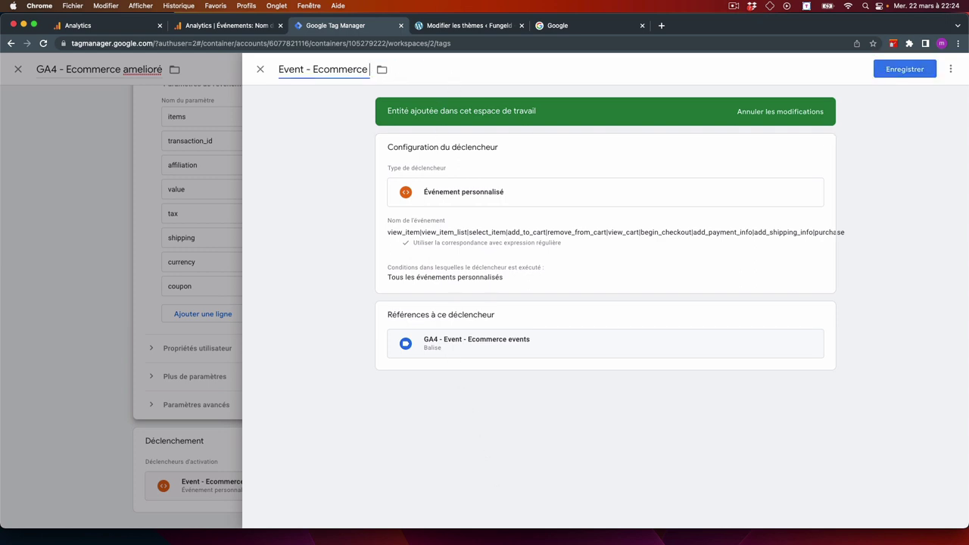
type("declencheur")
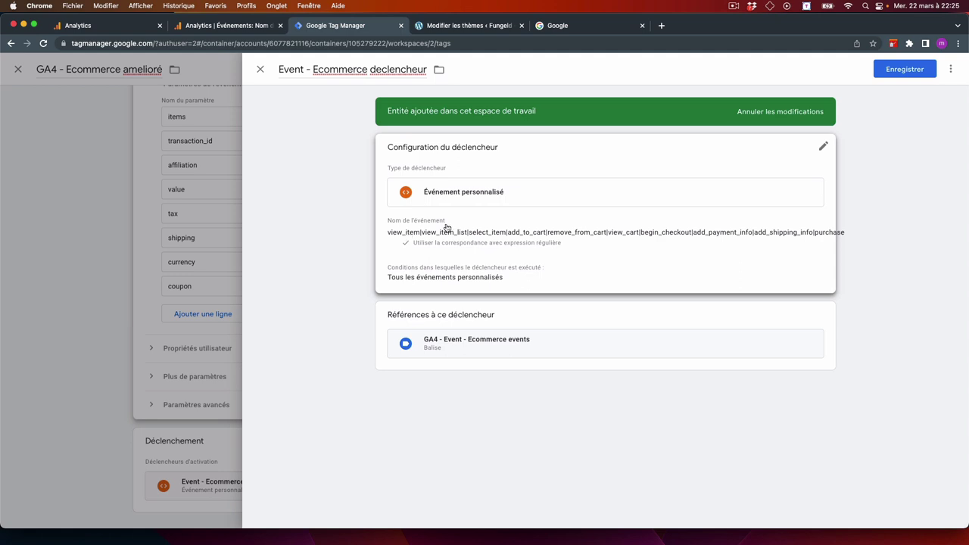
- Edit the trigger's configuration and clear its event name
left_click(824, 148)
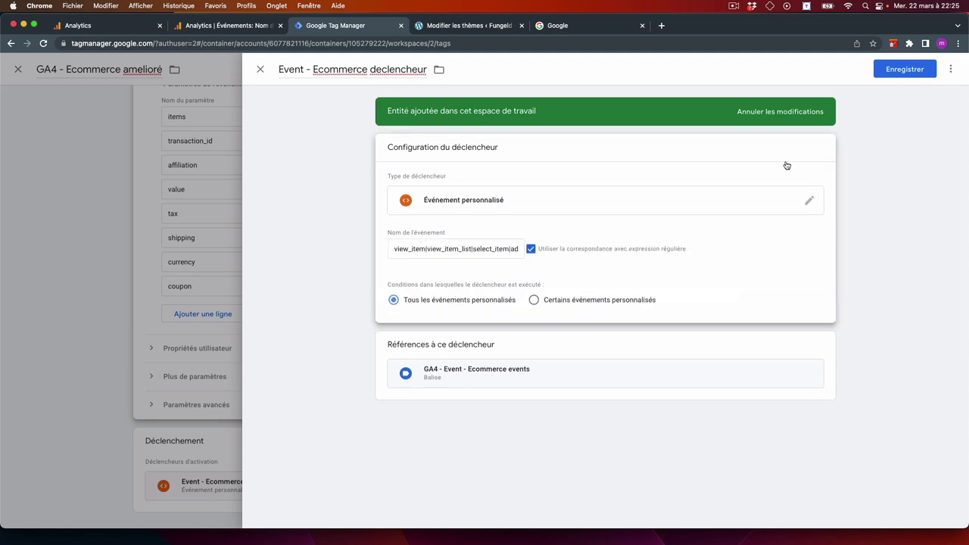
left_click(481, 253)
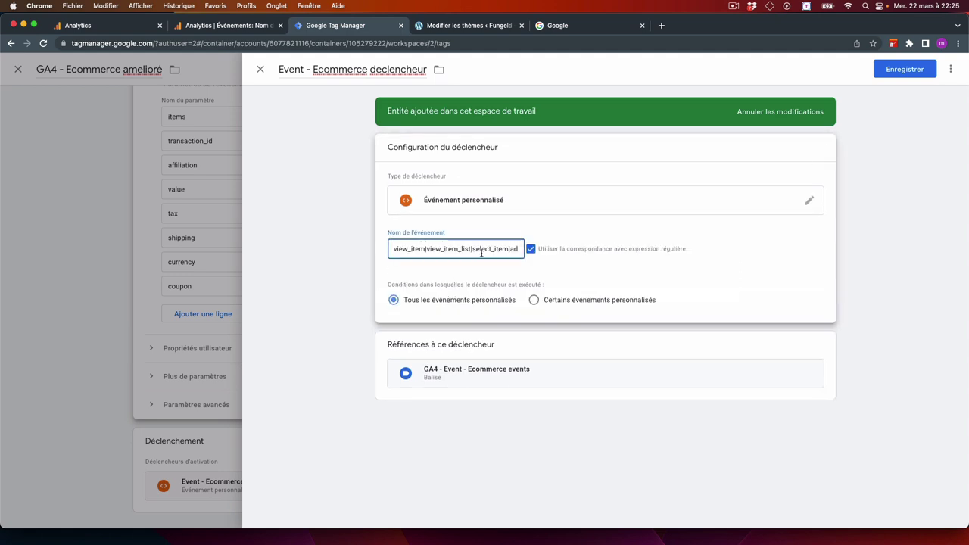
key("super+a")
key("BackSpace")
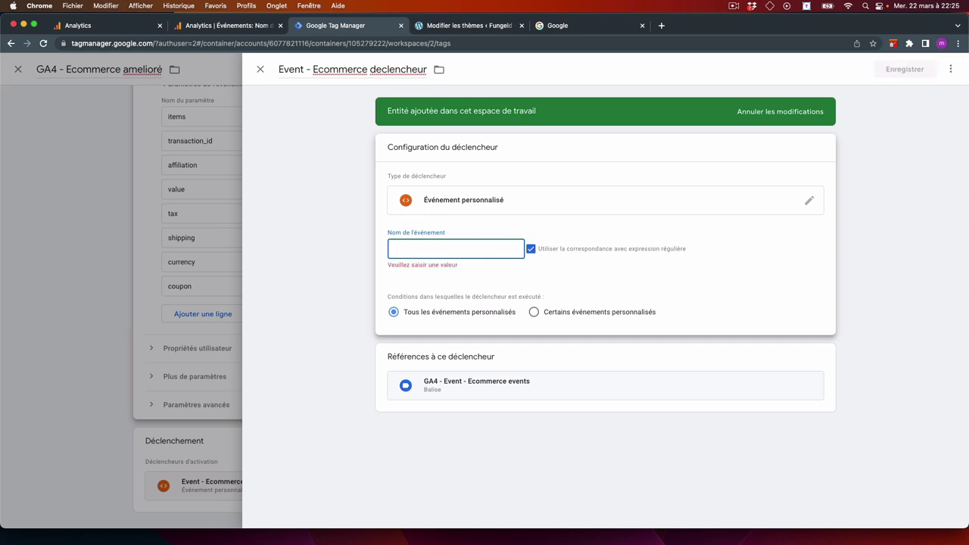
- Switch to the Google page and copy the complete pipe-separated list of e-commerce event names from its search field
left_click(574, 27)
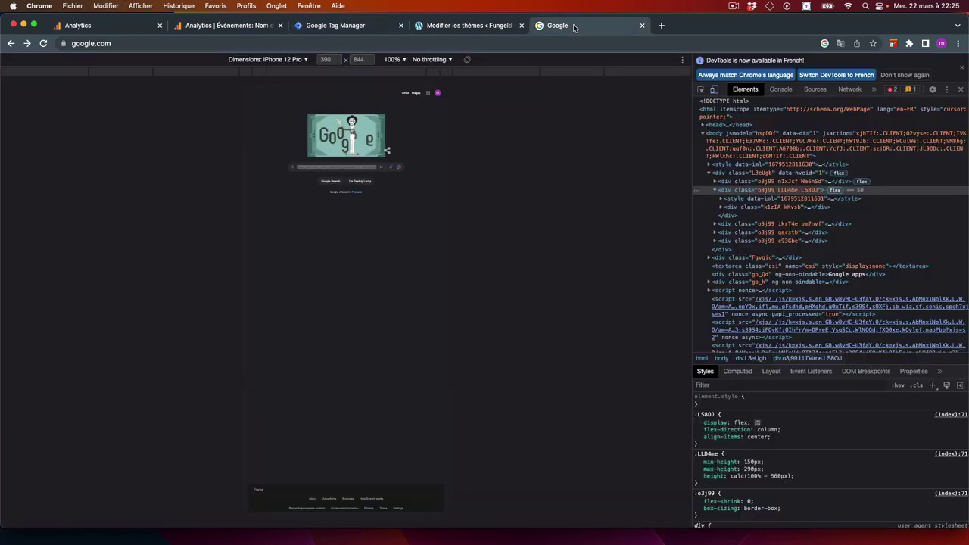
key("super+v")
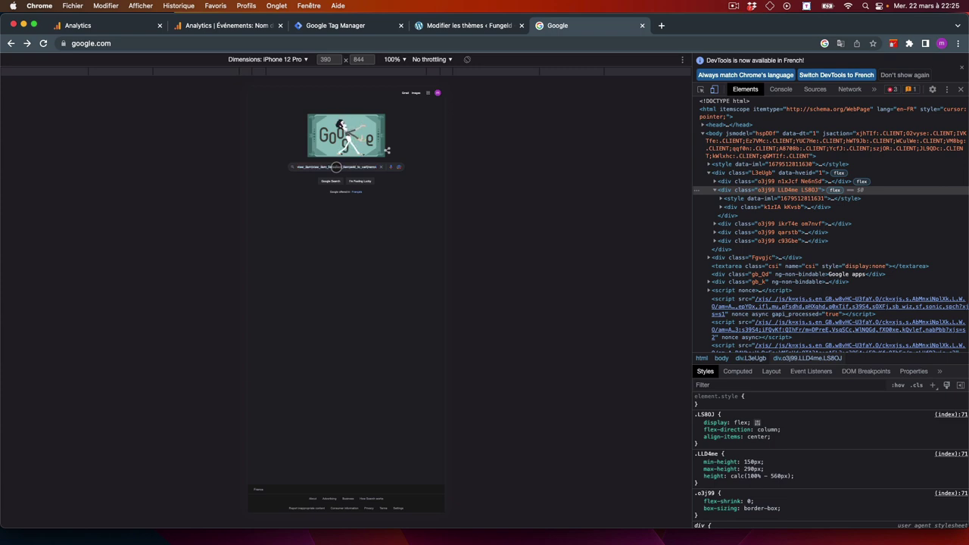
right_click(335, 166)
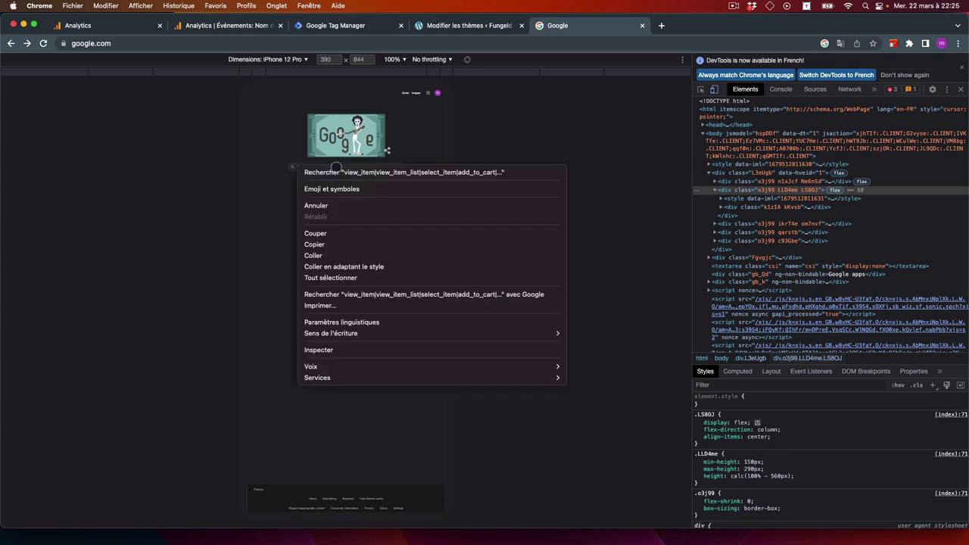
left_click(326, 277)
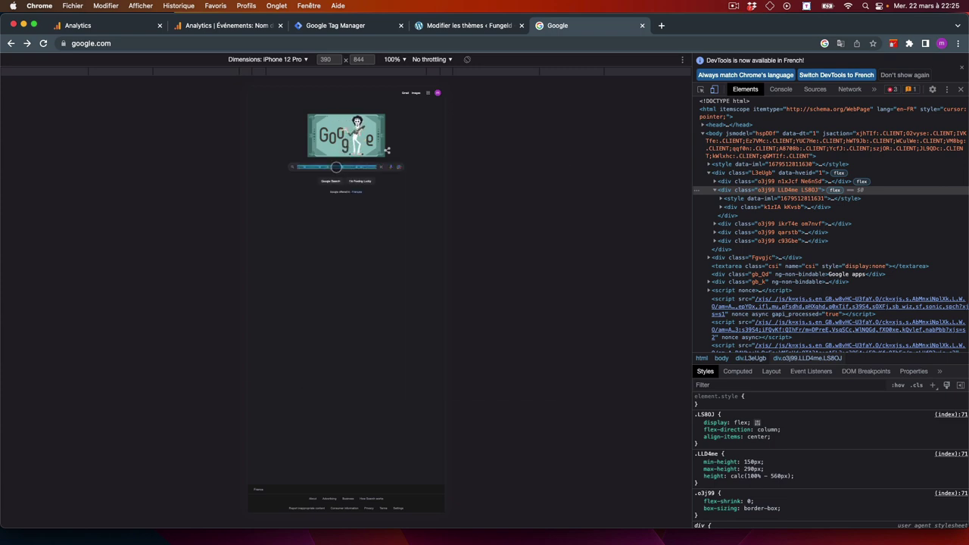
- Set the trigger's event name to the copied list, from view_item through purchase, and save both the trigger and the "GA4 - Ecommerce amelioré" tag
left_click(330, 27)
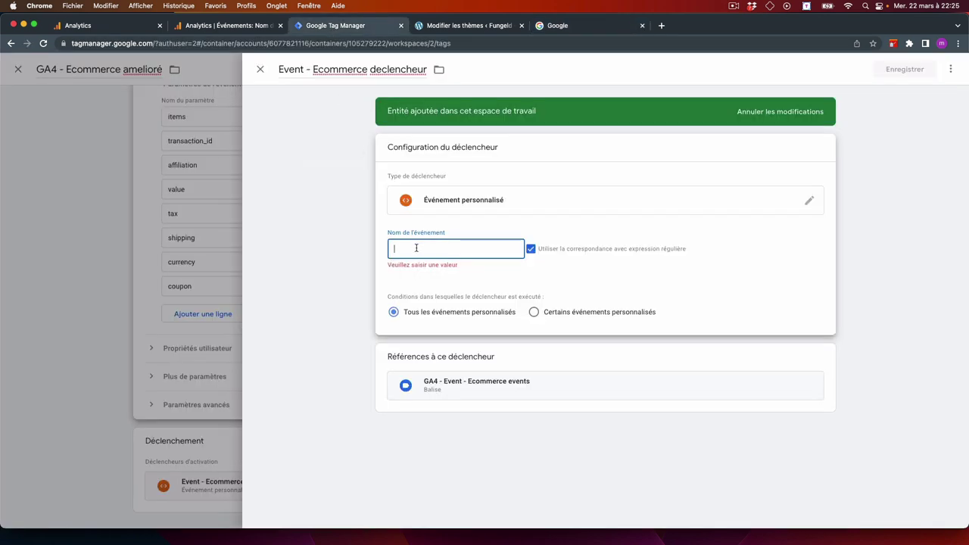
key("super+v")
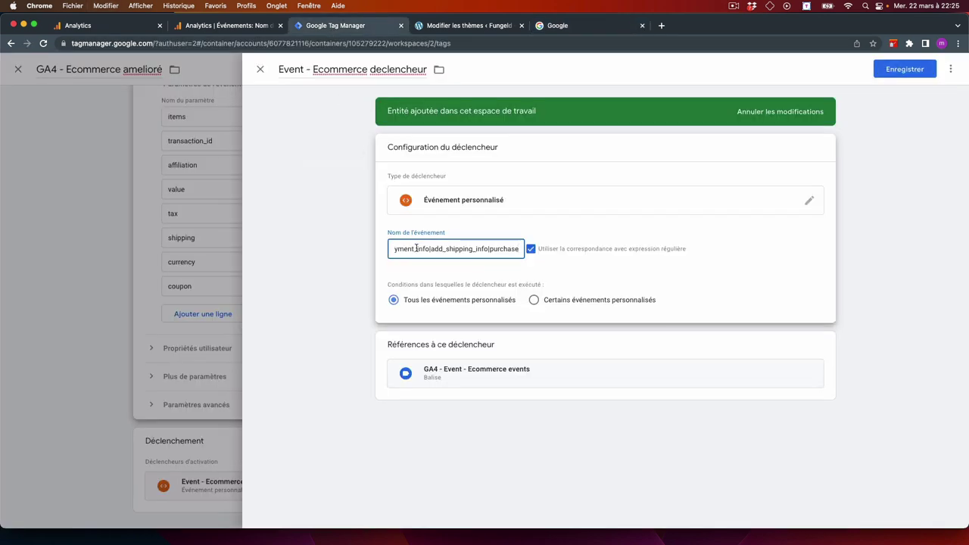
key("Return")
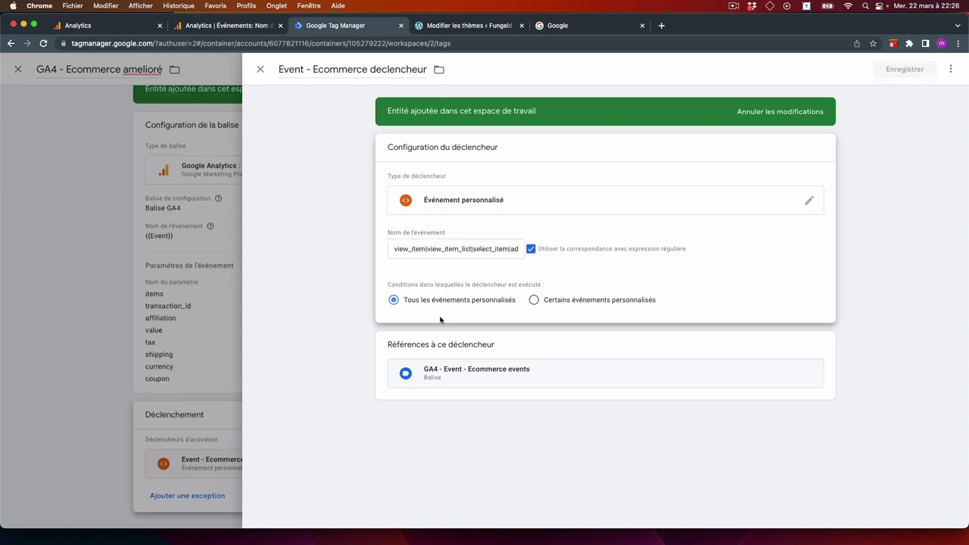
left_click(261, 70)
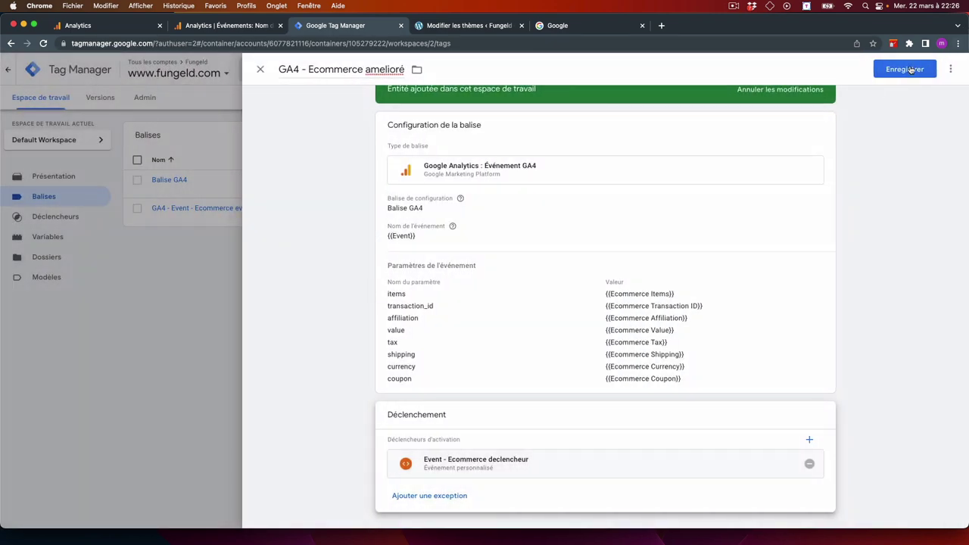
left_click(909, 69)
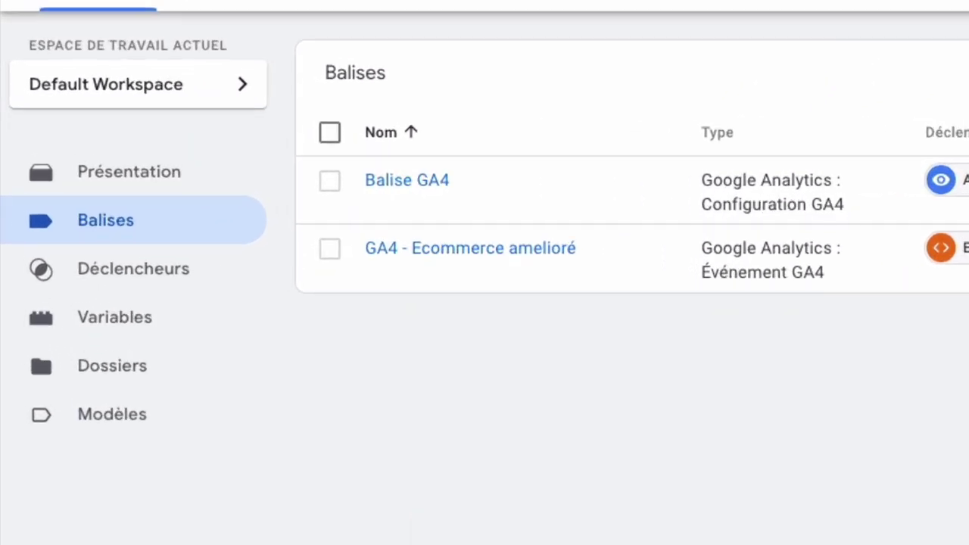
- Publish the workspace changes to Live as a version named "GA4 events" with the description "22.03"
left_click(163, 190)
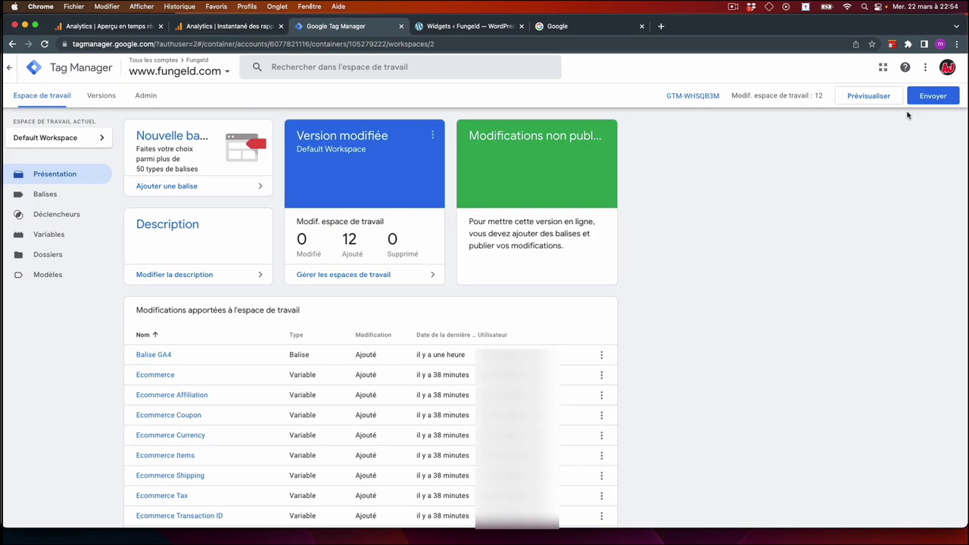
left_click(928, 102)
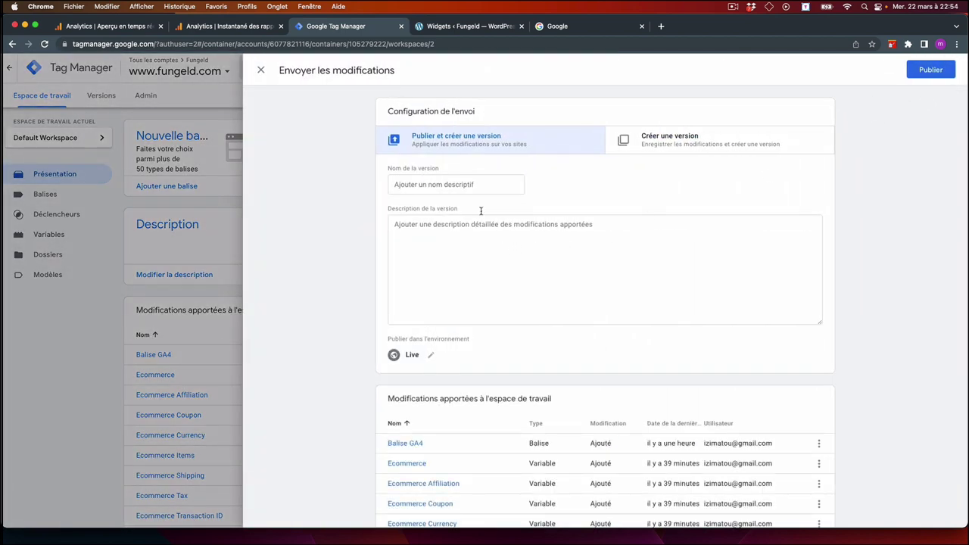
left_click(473, 184)
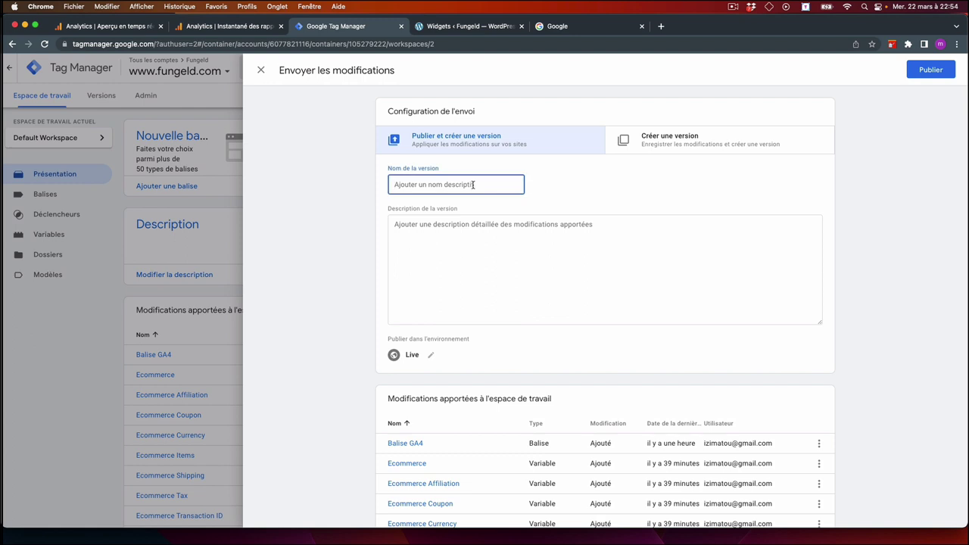
type("GA4 events")
left_click(480, 239)
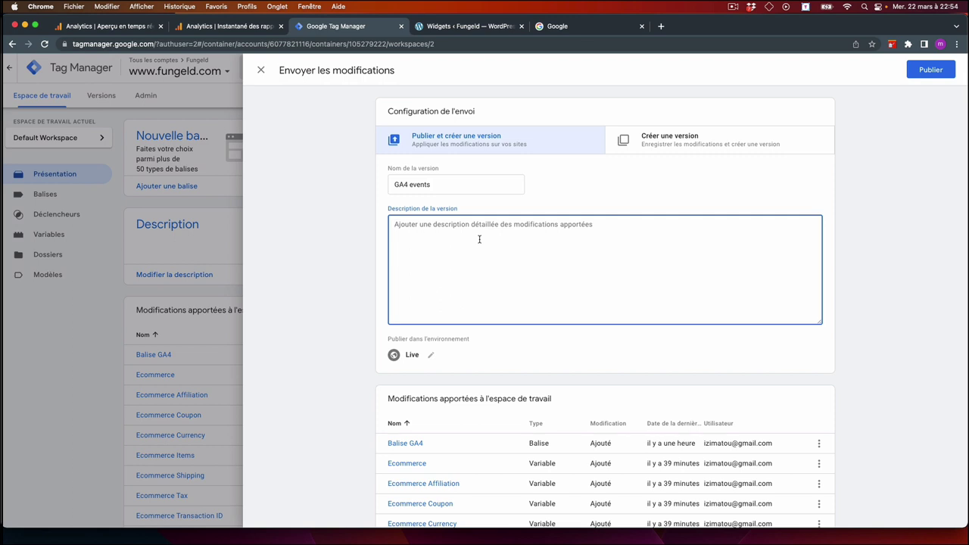
type("2")
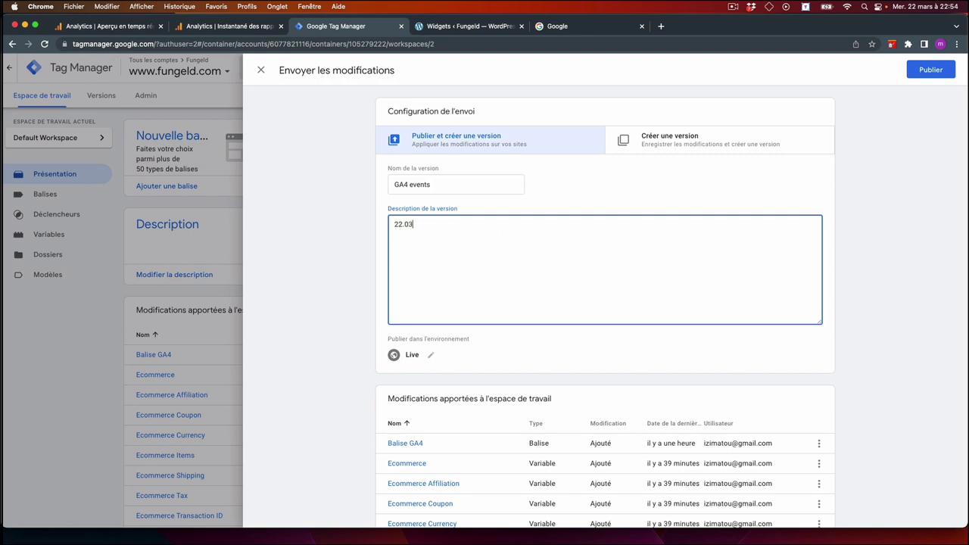
type("2.03")
left_click(924, 73)
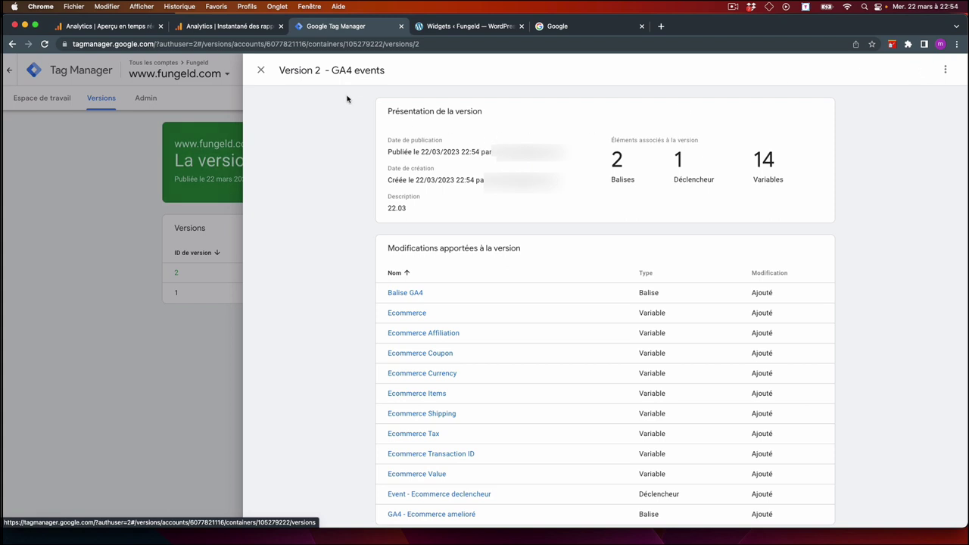
left_click(264, 71)
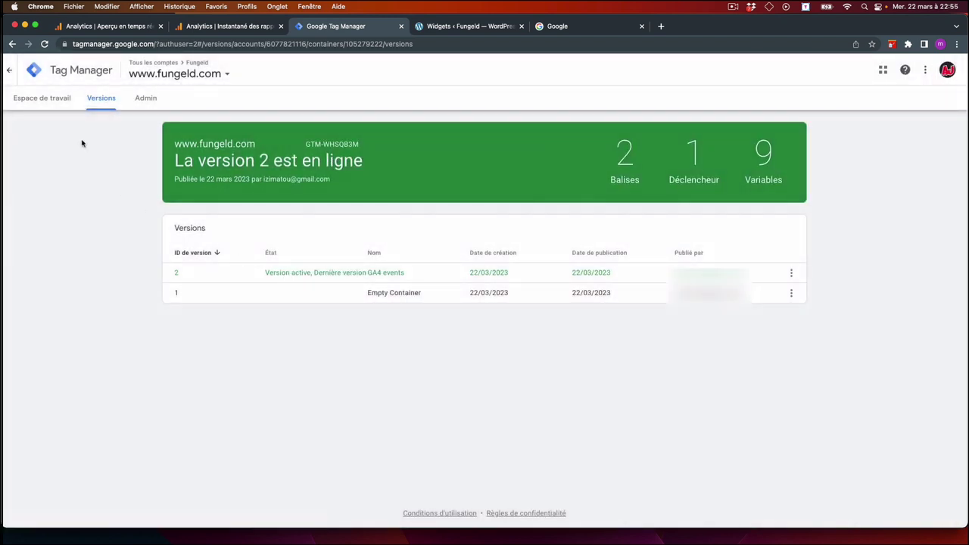
- Review the tags, trigger and variables included in the published "GA4 events" version
left_click(54, 105)
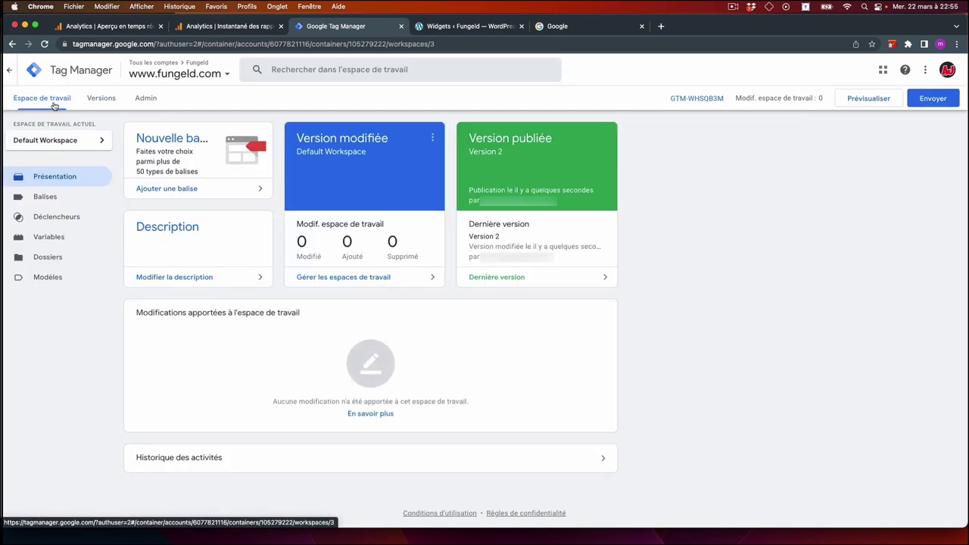
left_click(97, 99)
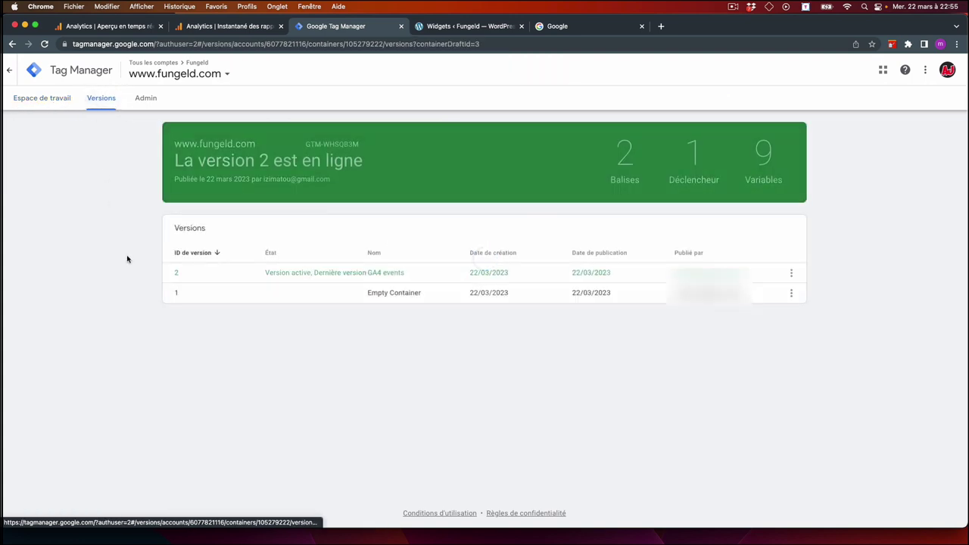
left_click(286, 273)
scroll(320, 279, "down", 10)
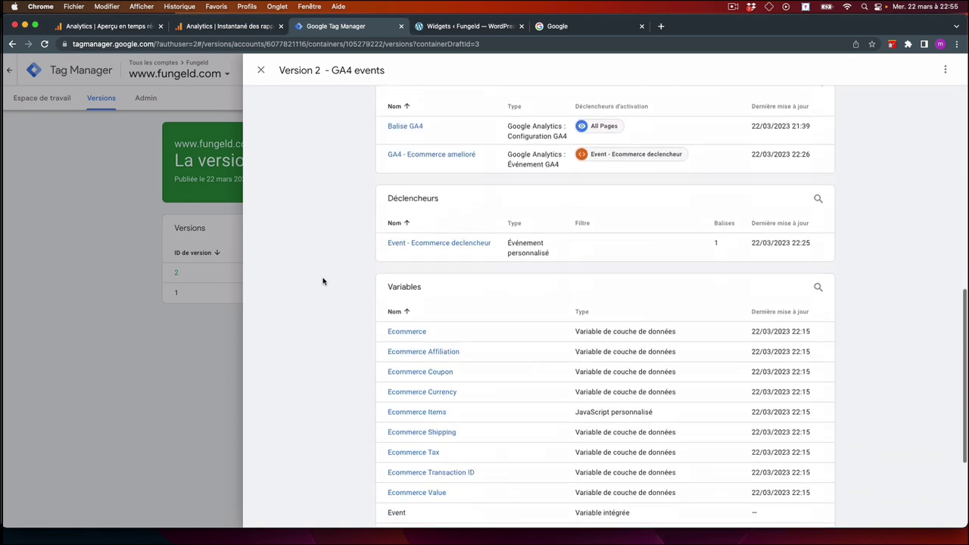
scroll(322, 282, "down", 3)
scroll(320, 282, "up", 15)
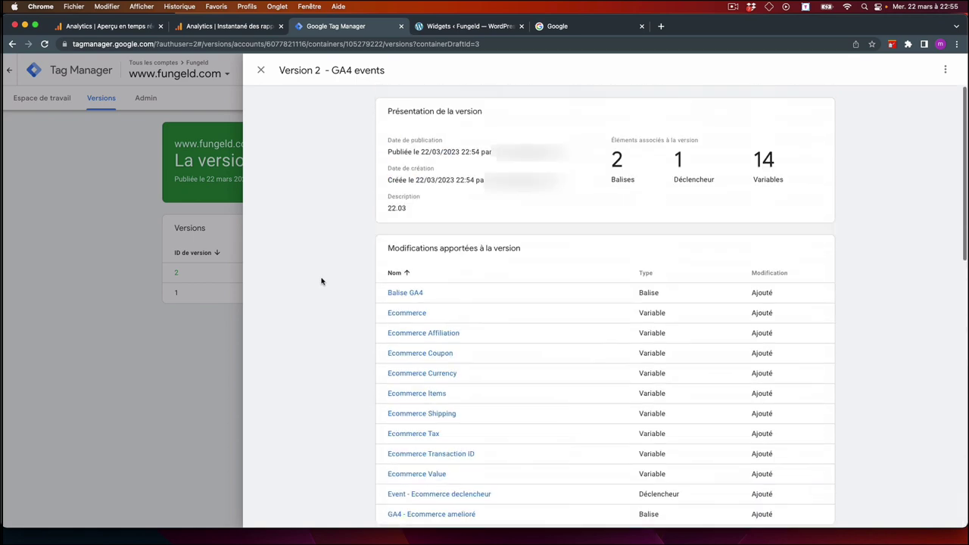
left_click(260, 70)
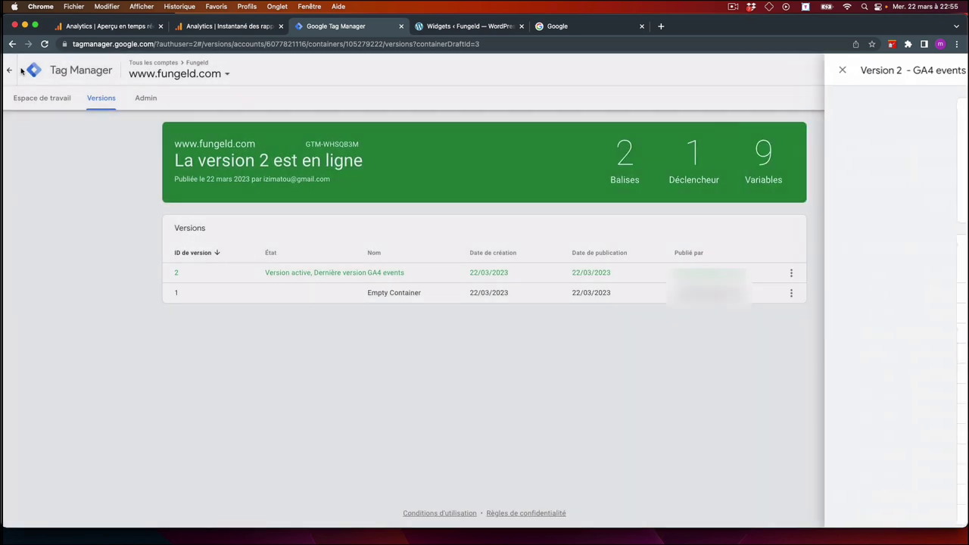
left_click(10, 70)
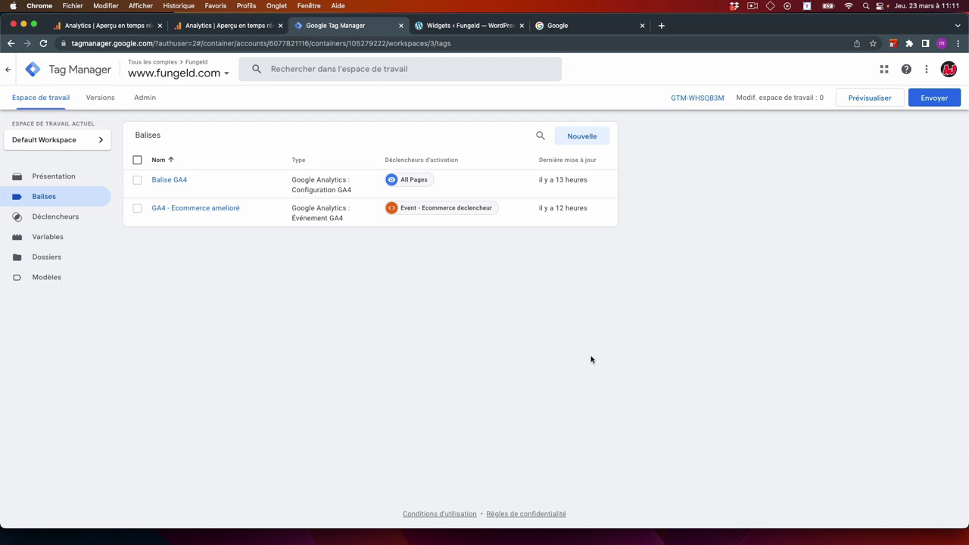
- Switch to Google Analytics and examine the Fungeld GA4 real-time overview for users and events
left_click(220, 31)
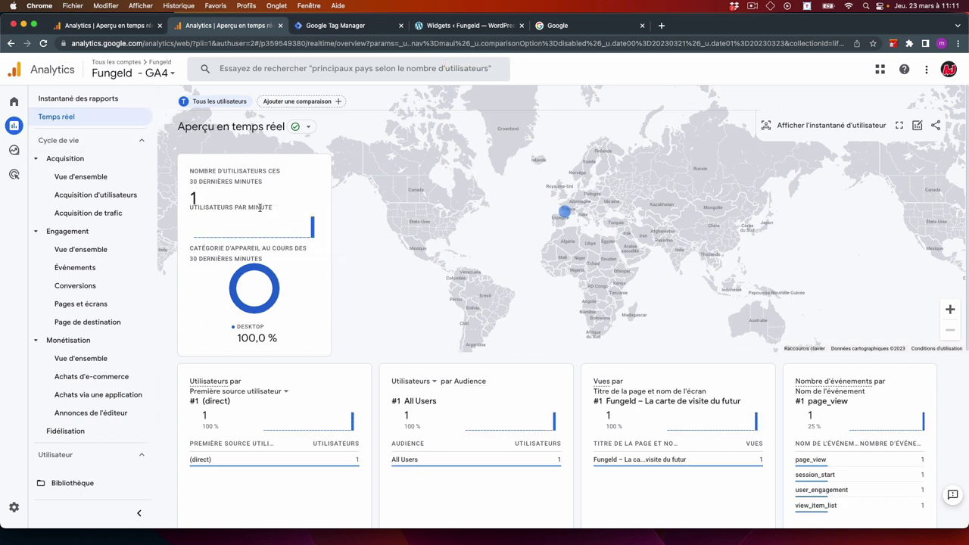
scroll(253, 206, "down", 2)
scroll(252, 205, "up", 2)
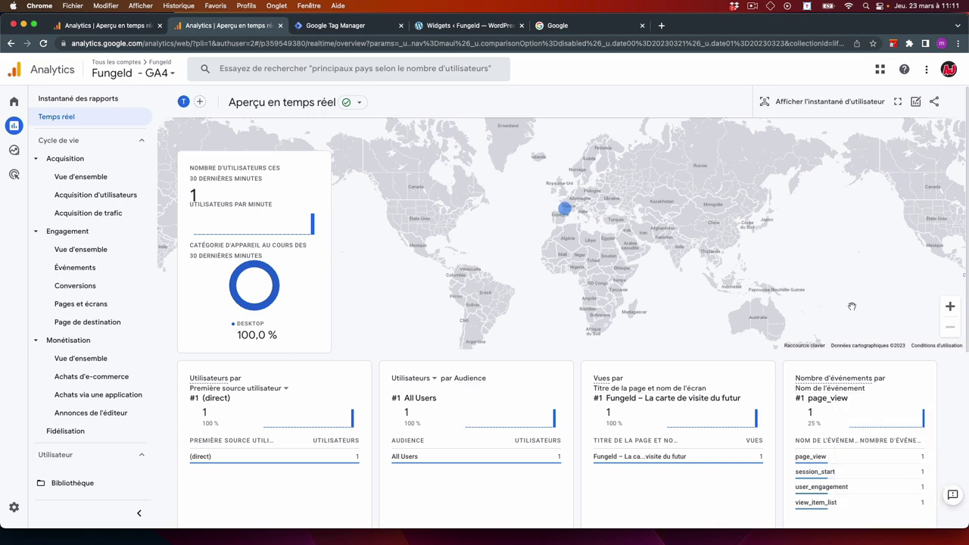
- In Safari on the Fungeld shop, add 3 "Carte de visite NFC en fibre de Carbone" to the cart and view the cart
key("super+Tab")
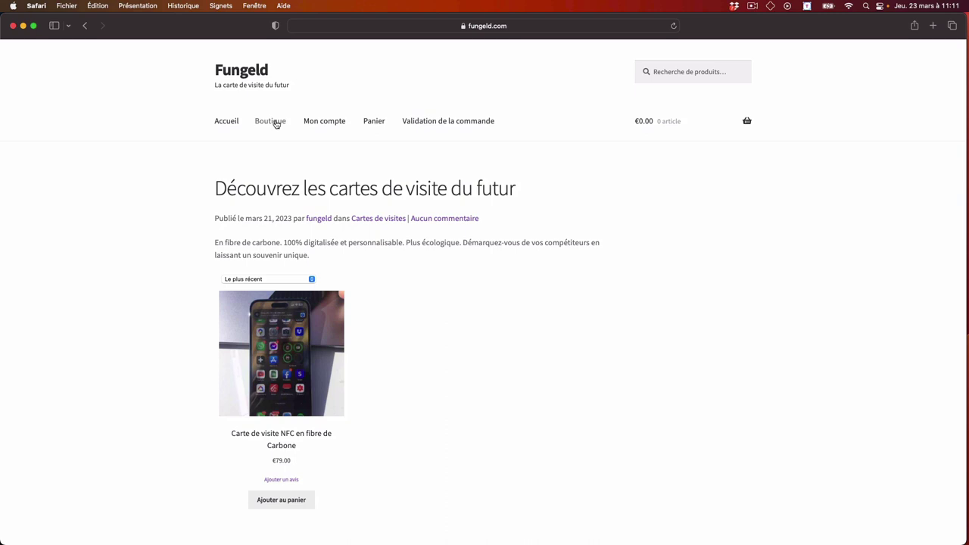
left_click(273, 352)
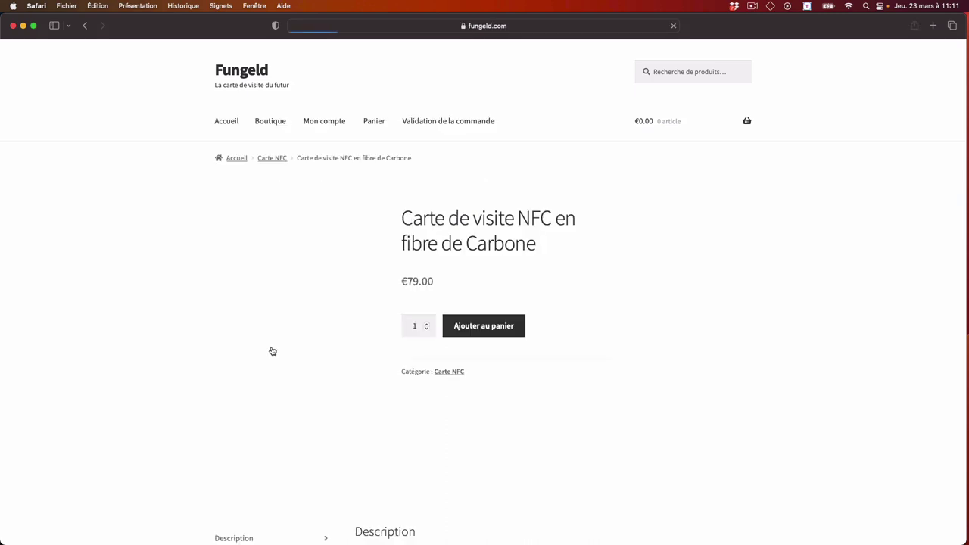
left_click(428, 323)
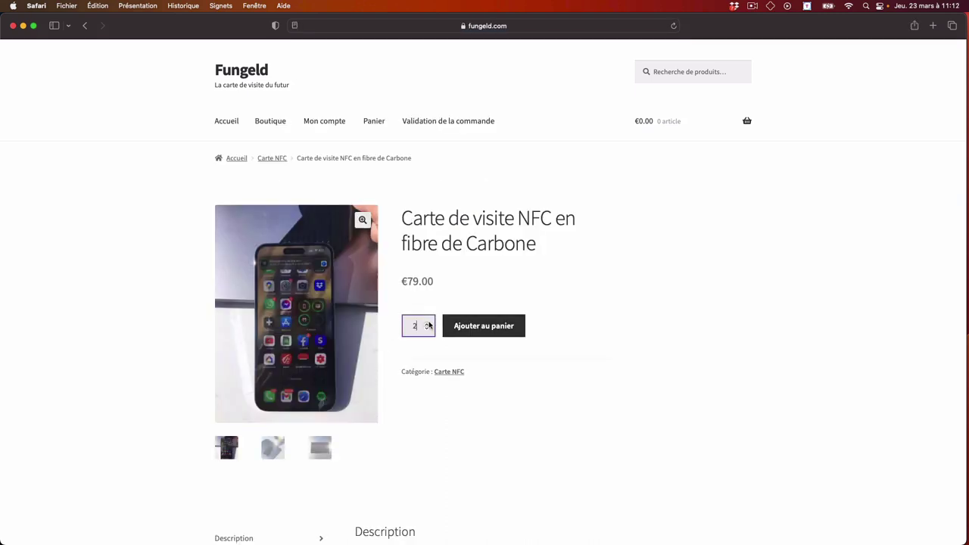
left_click(485, 324)
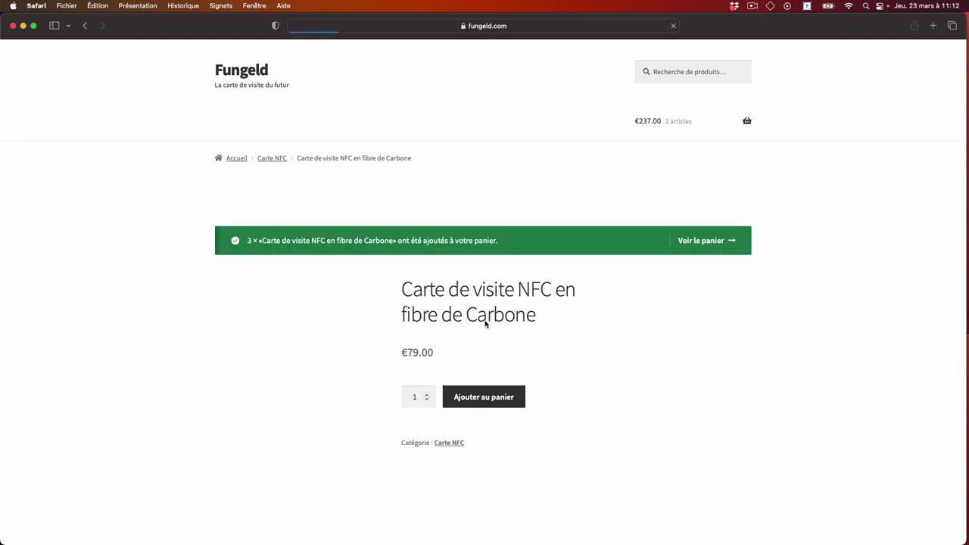
left_click(722, 241)
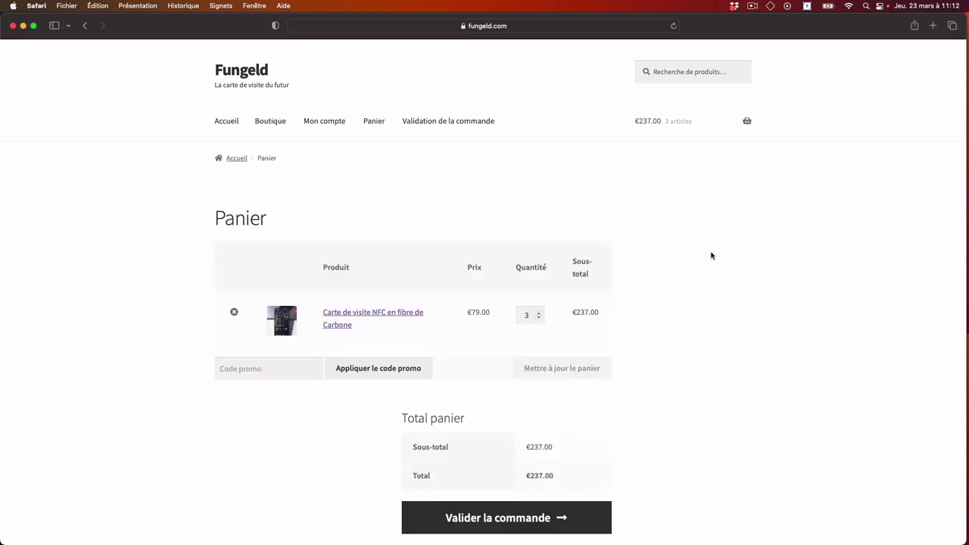
- Return to the Google Analytics real-time overview in Chrome and check the page views and e-commerce events from the shop visit
key("ctrl+Left")
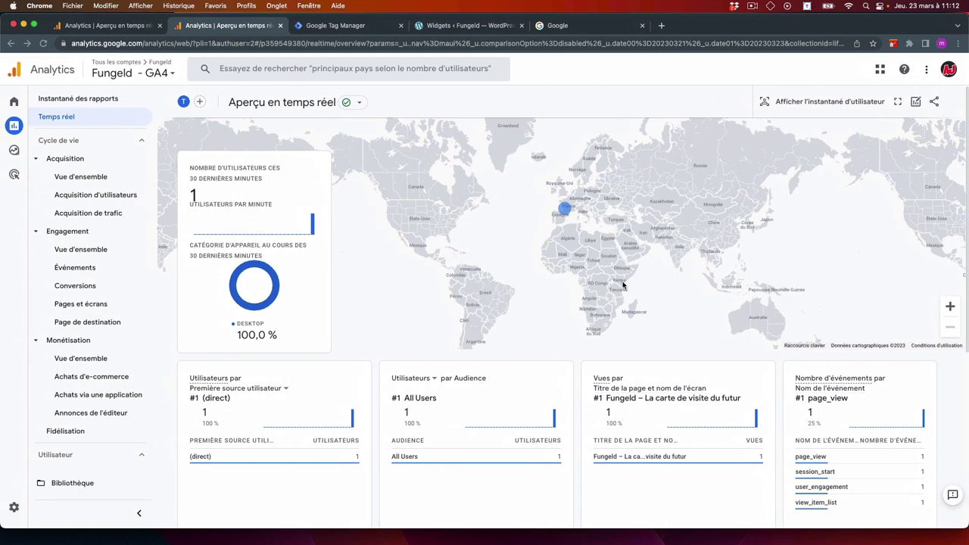
scroll(589, 283, "down", 1)
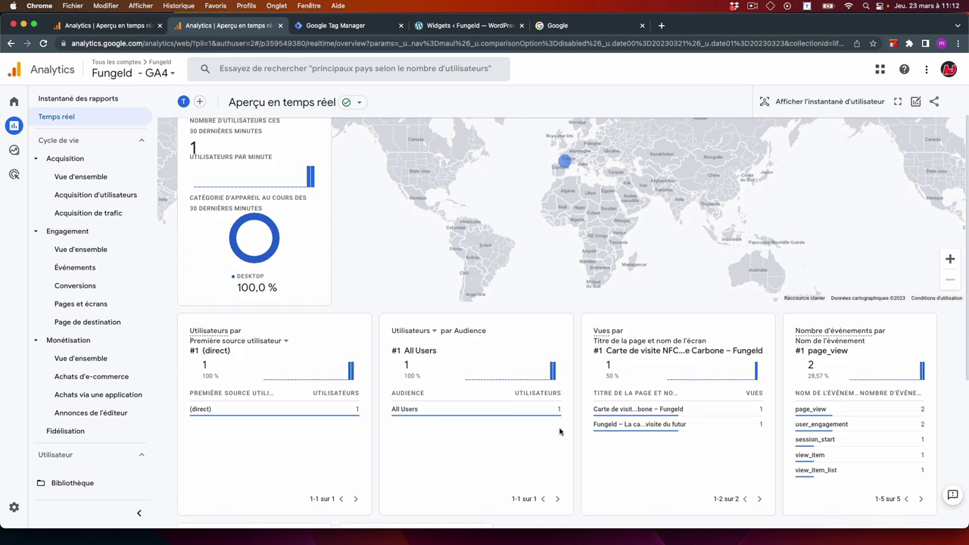
scroll(560, 431, "down", 1)
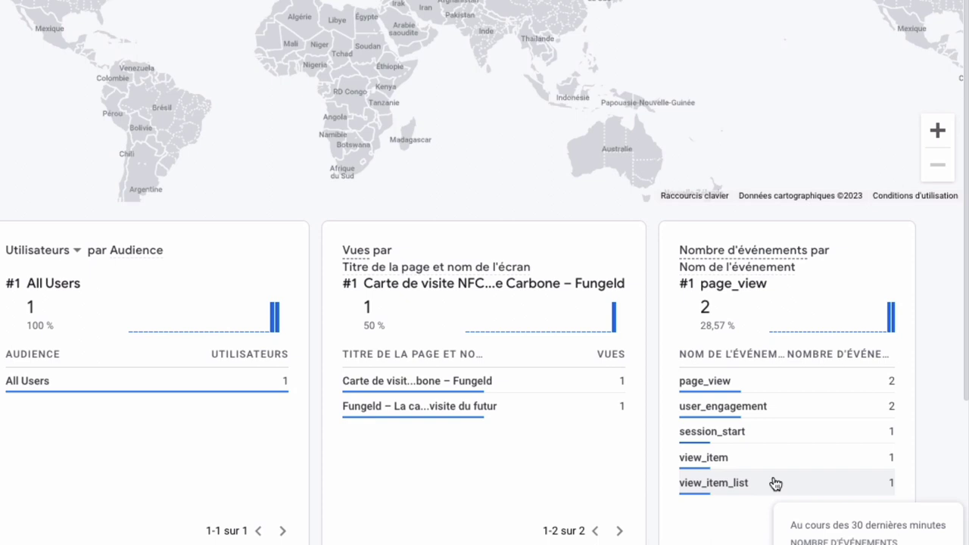
scroll(775, 484, "down", 3)
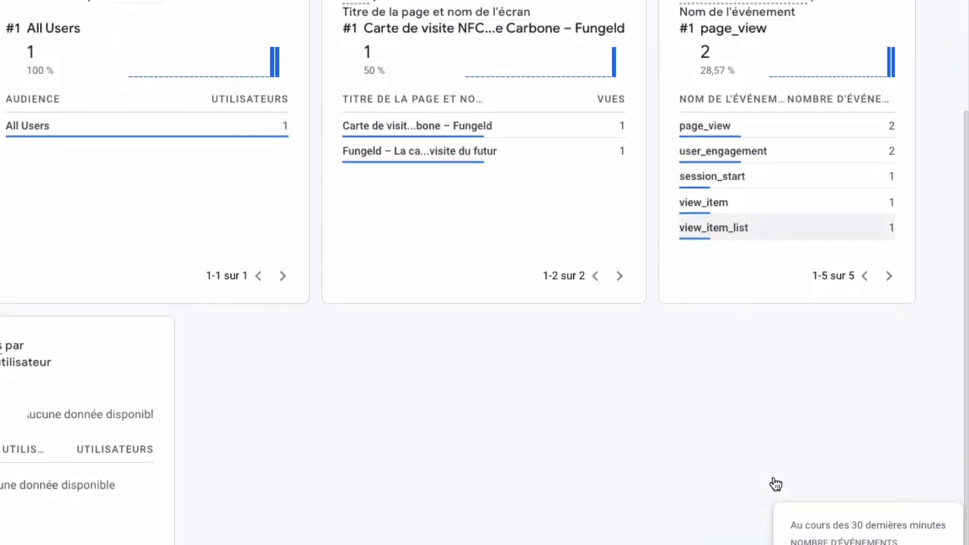
scroll(775, 482, "down", 1)
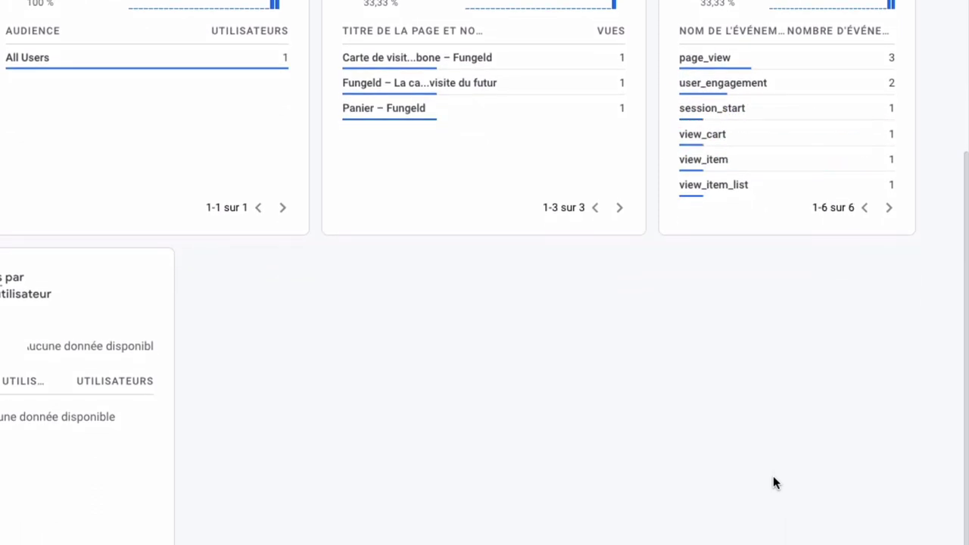
scroll(772, 478, "up", 3)
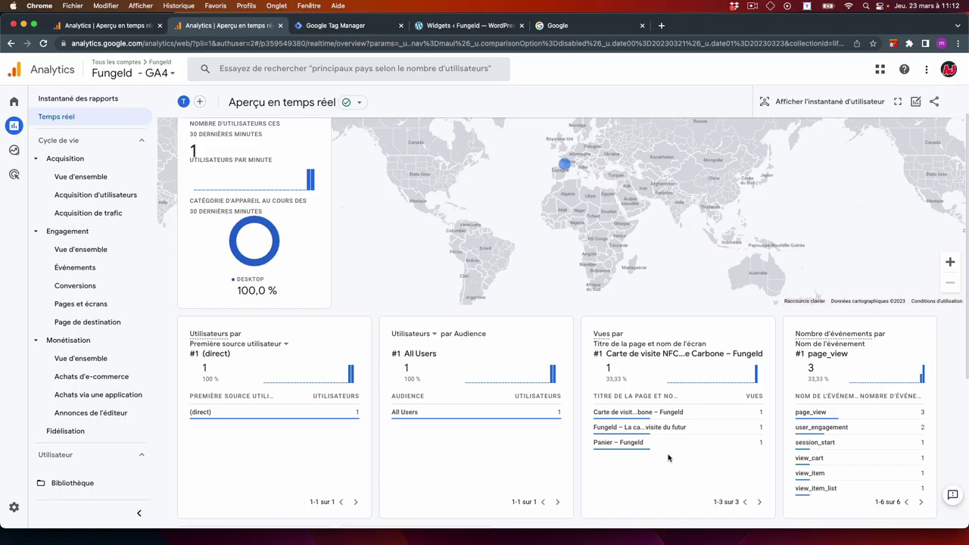
- Switch to the Fungeld cart in Safari and proceed to checkout with the three carbon fibre NFC cards
key("ctrl+Right")
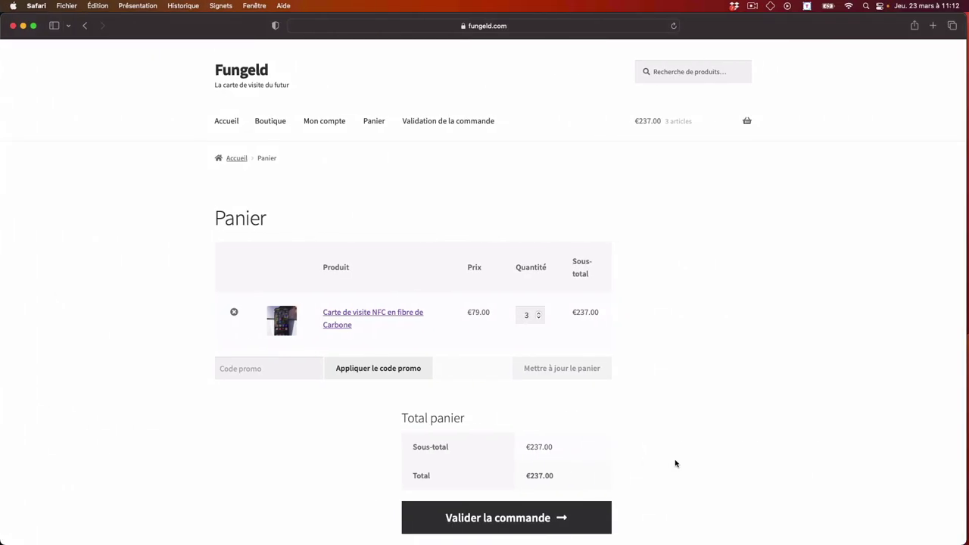
scroll(674, 461, "down", 3)
left_click(535, 413)
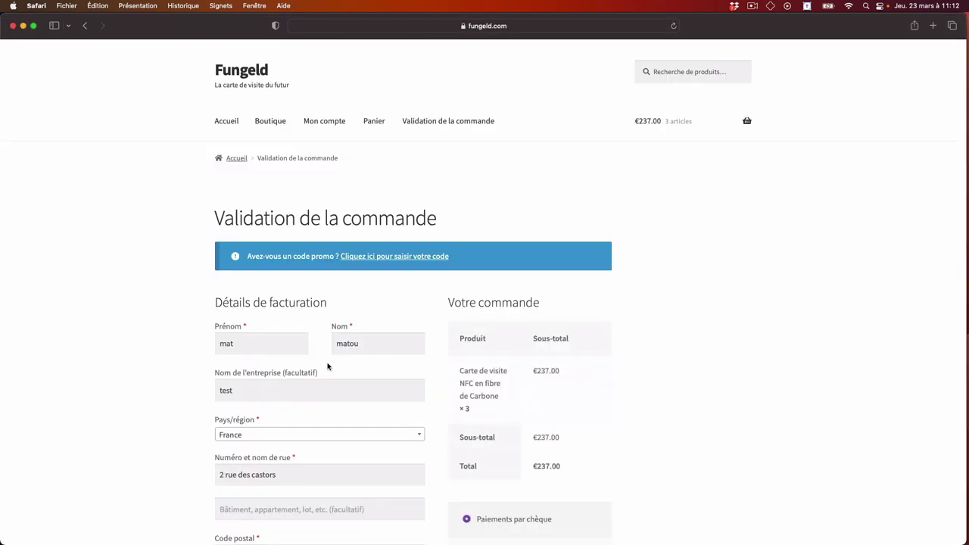
- Set the billing company name to "test2" and place the order with payment by cheque (Paiements par chèque)
scroll(318, 366, "down", 2)
left_click(310, 347)
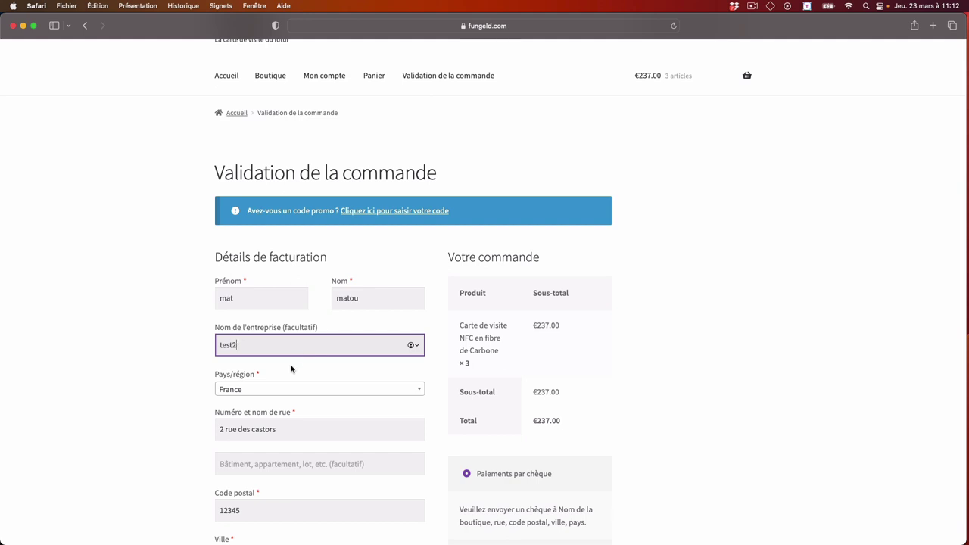
scroll(280, 378, "down", 5)
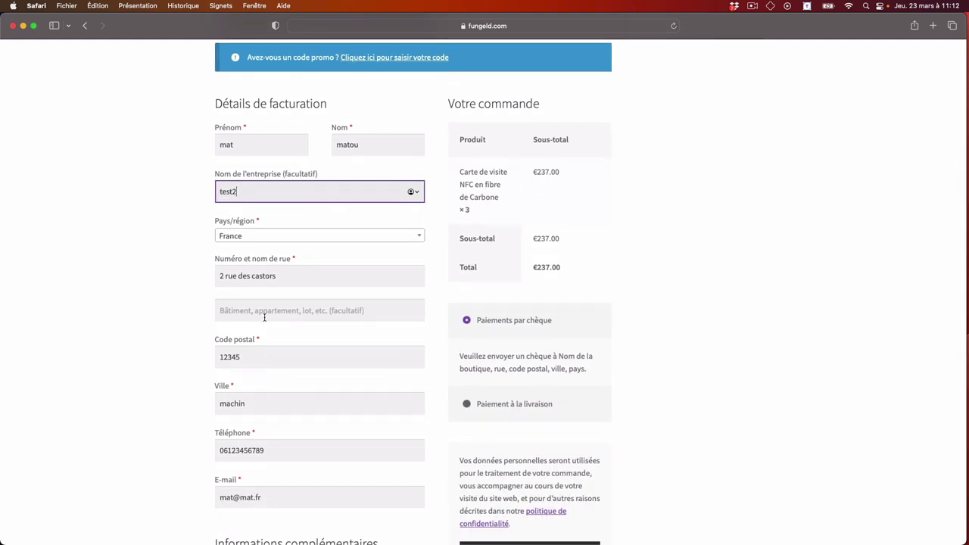
scroll(264, 318, "down", 5)
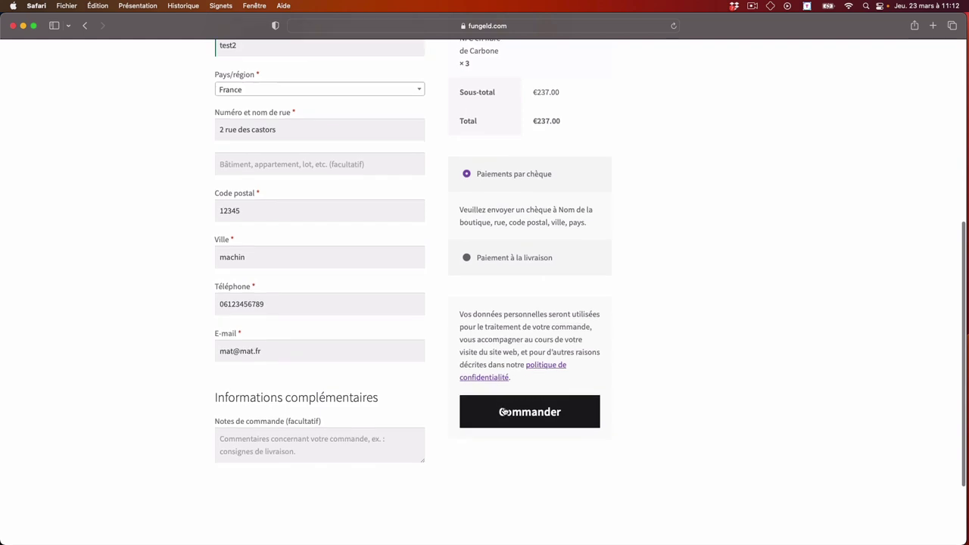
left_click(502, 412)
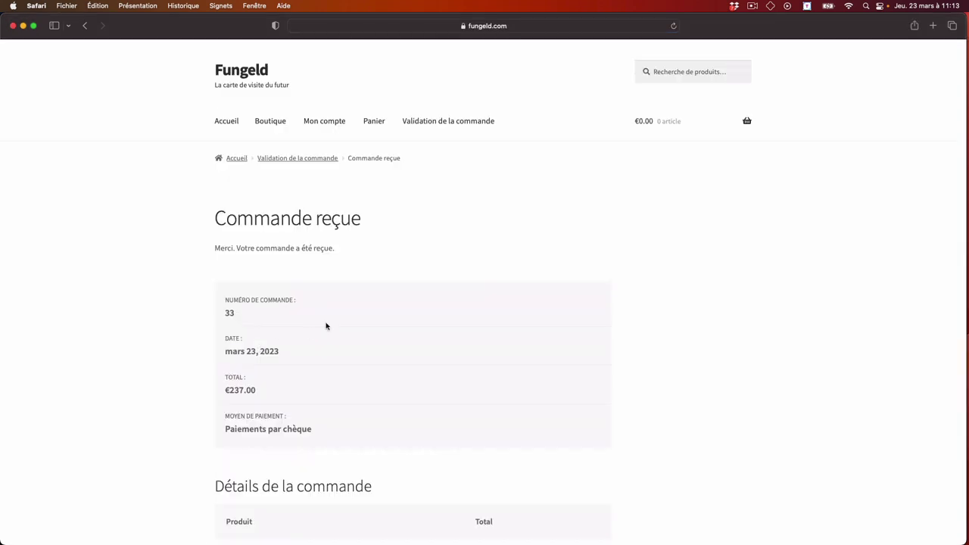
- Return to the Google Analytics real-time overview in Chrome, check the page views and open the begin_checkout event's parameters
key("ctrl+Left")
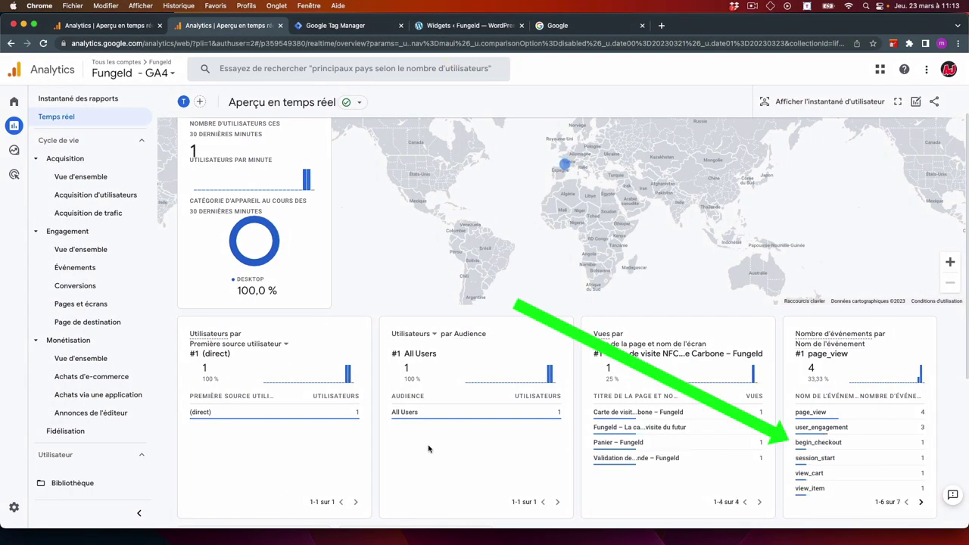
mouse_move(617, 459)
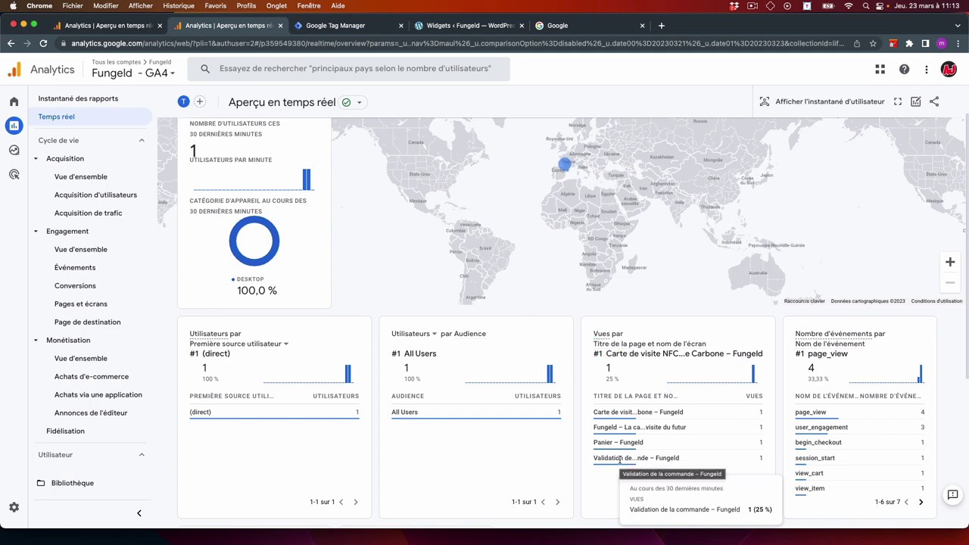
scroll(579, 464, "down", 1)
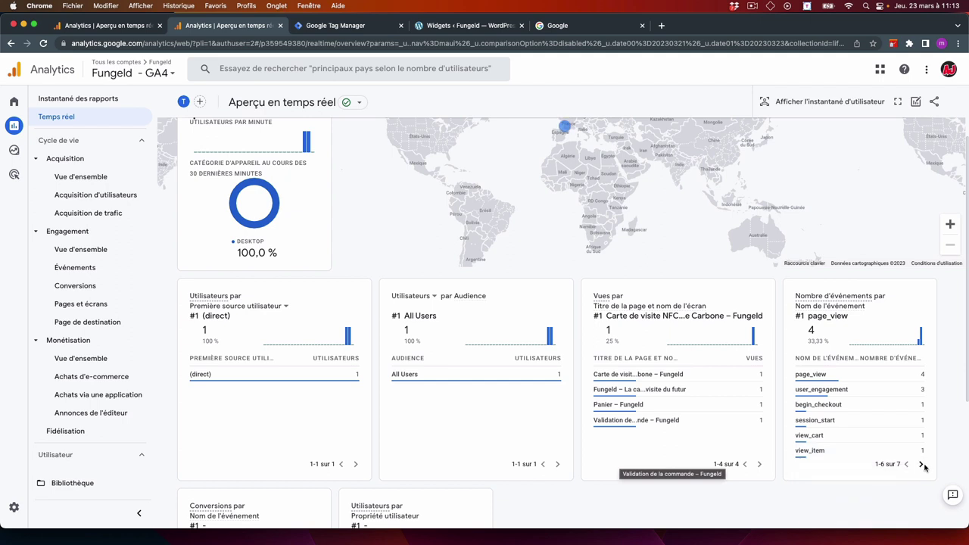
left_click(827, 407)
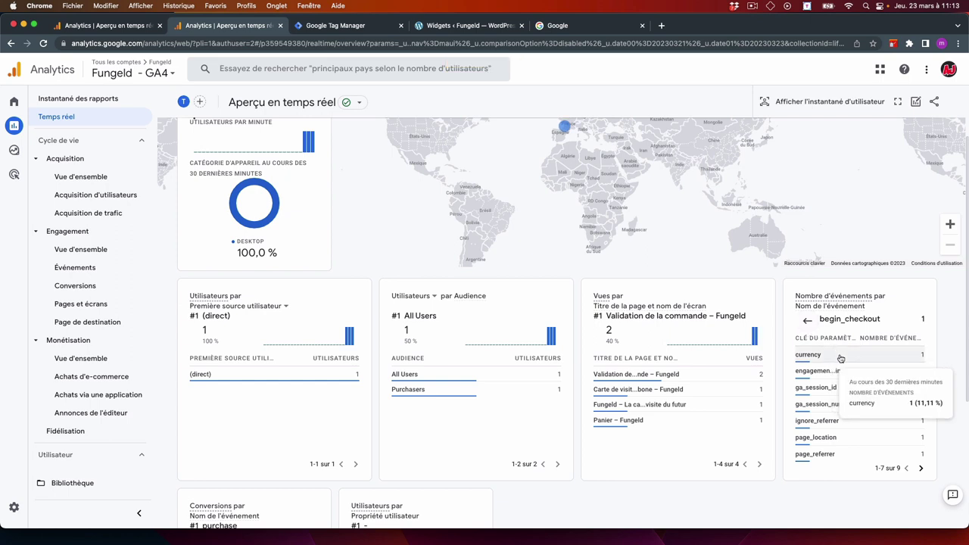
- Inspect the value parameter of the begin_checkout event and compare it with the order total on the Safari confirmation page
mouse_move(852, 372)
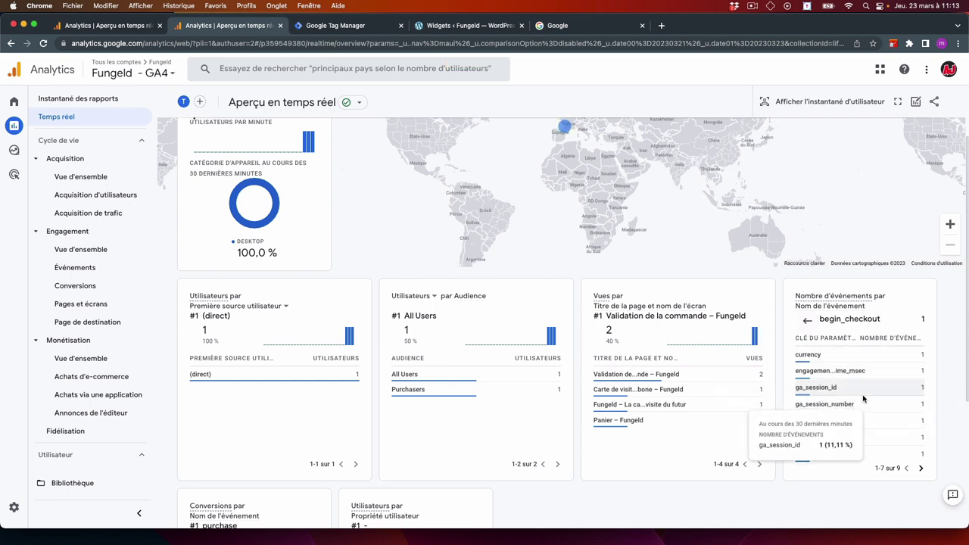
mouse_move(866, 416)
scroll(869, 436, "down", 2)
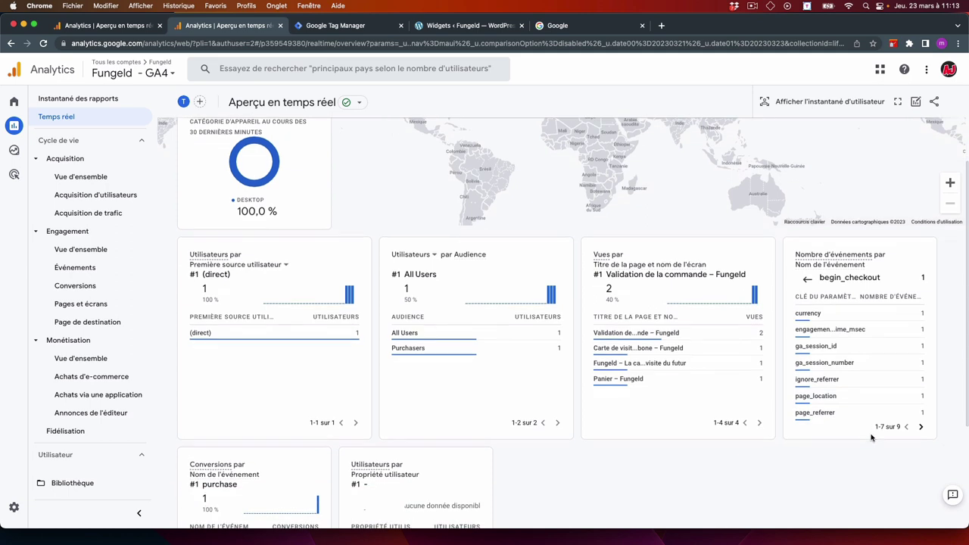
left_click(920, 429)
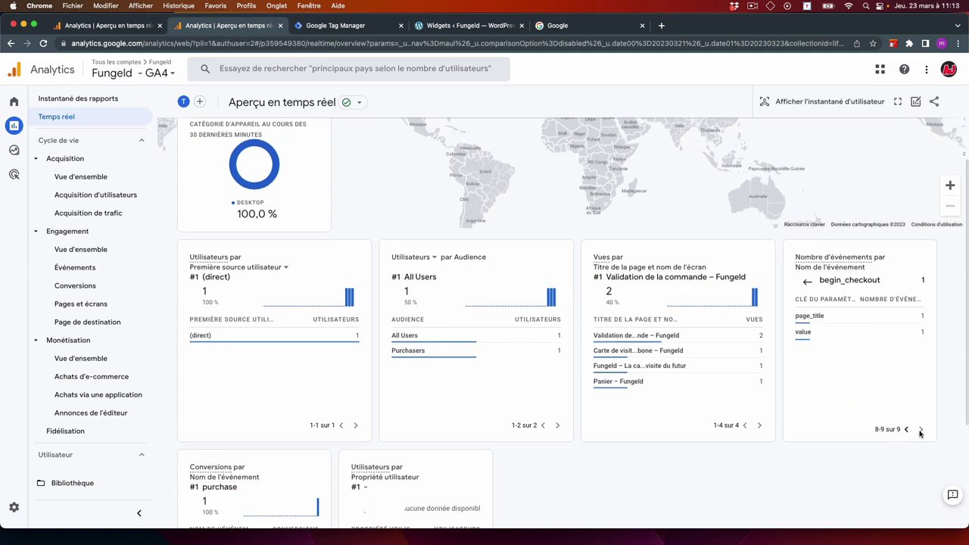
left_click(803, 334)
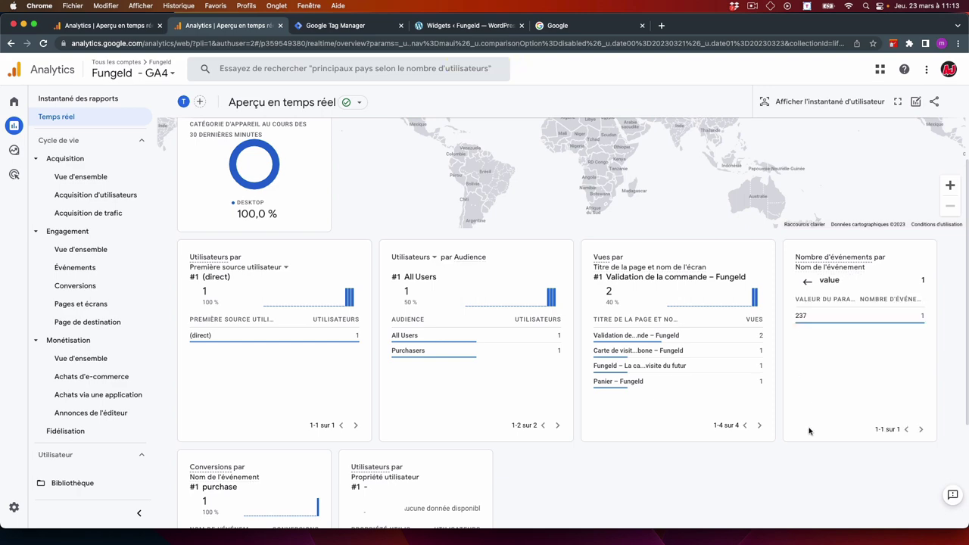
mouse_move(804, 316)
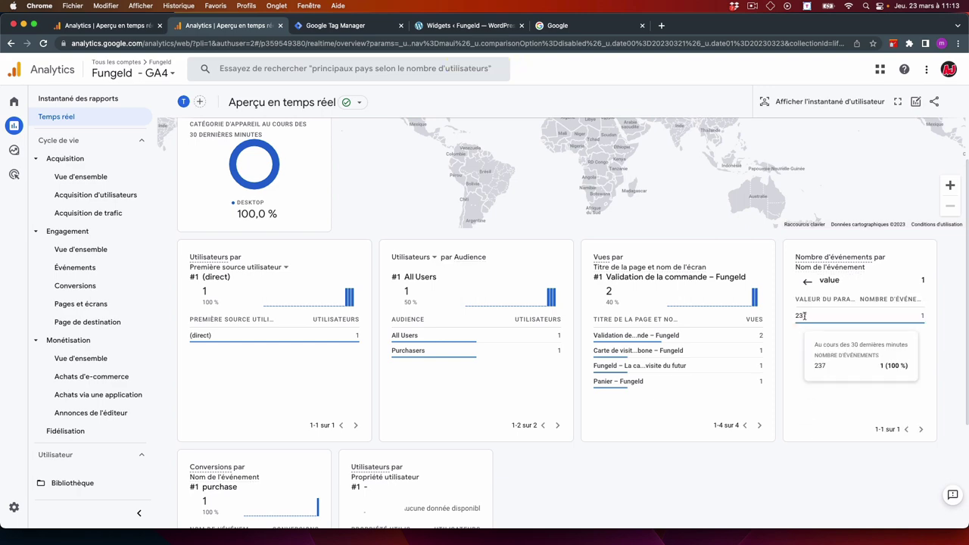
key("super+Tab")
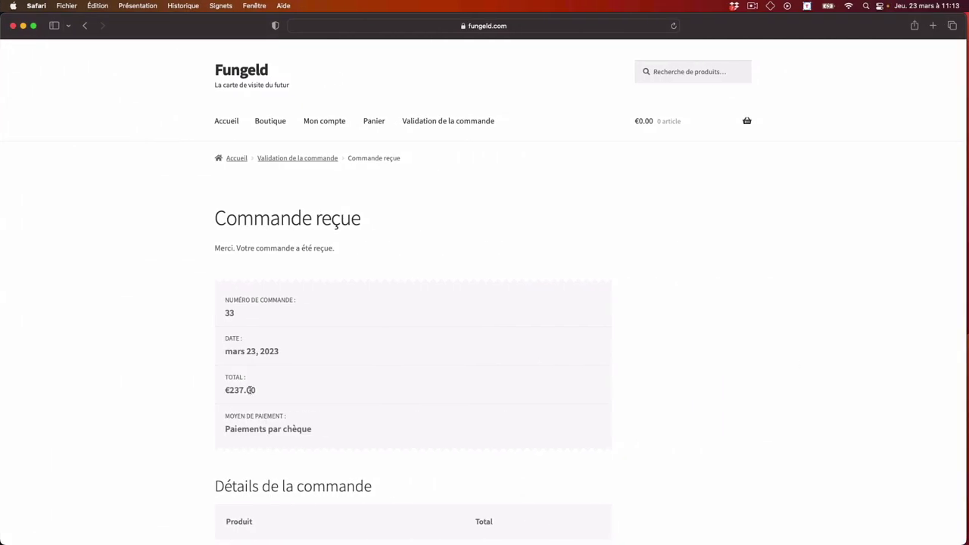
key("super+Tab")
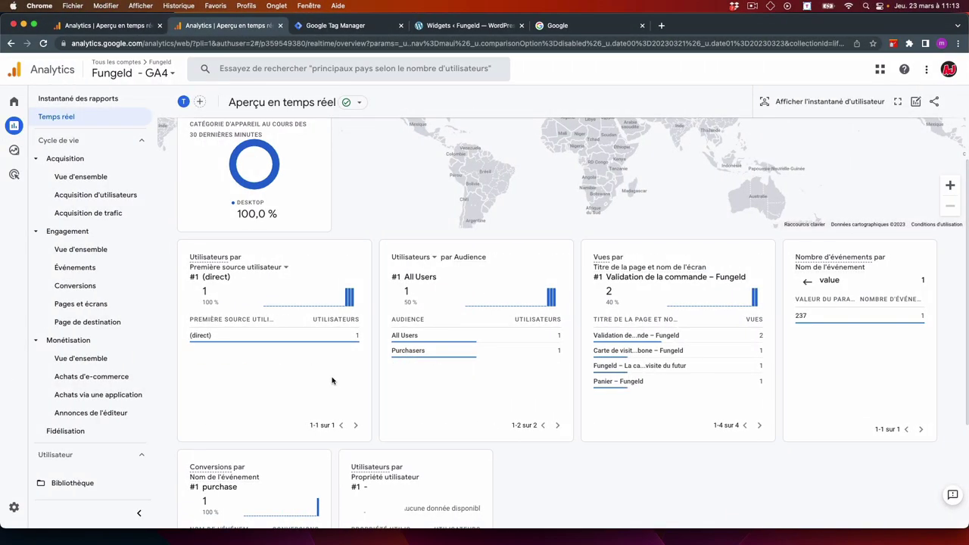
- Examine the event table in the Engagement "Événements" report and return to the real-time report
scroll(393, 371, "up", 3)
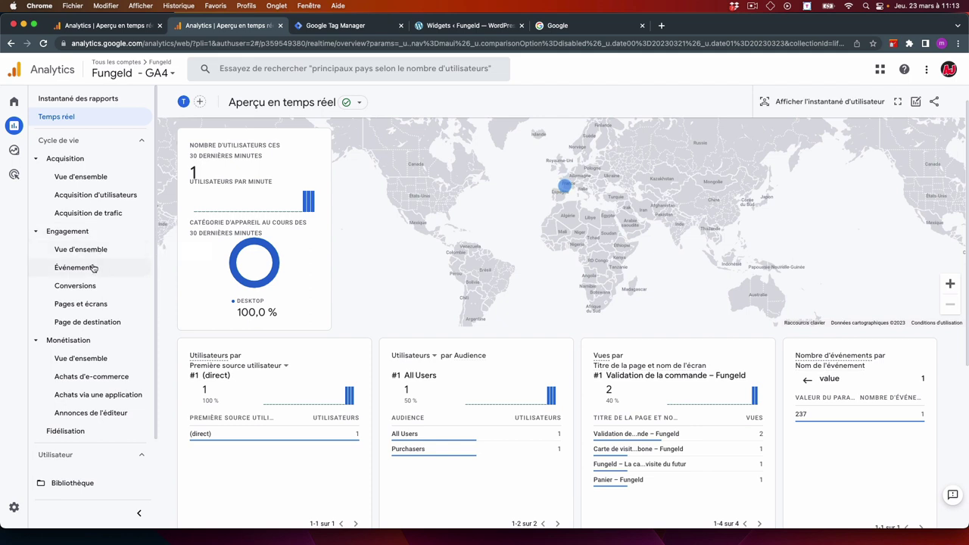
left_click(68, 236)
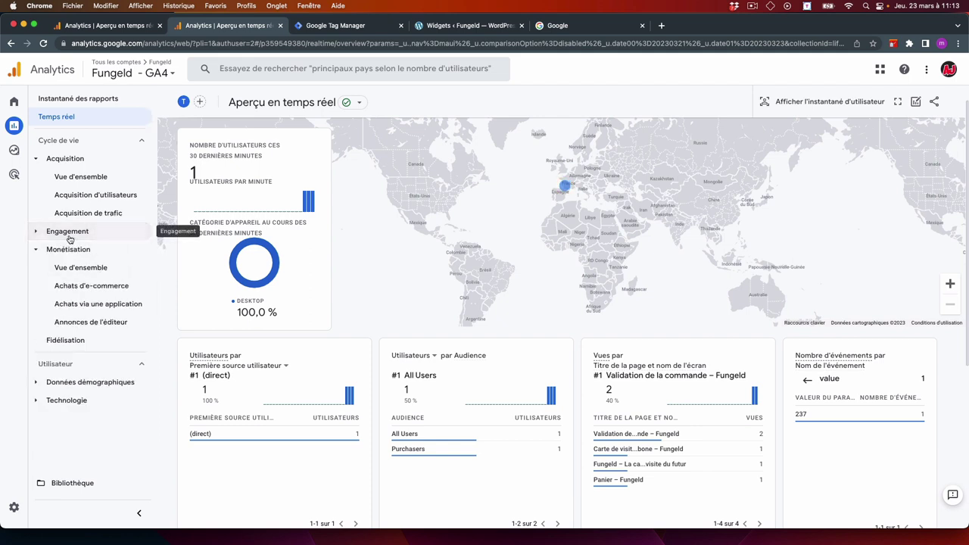
left_click(70, 237)
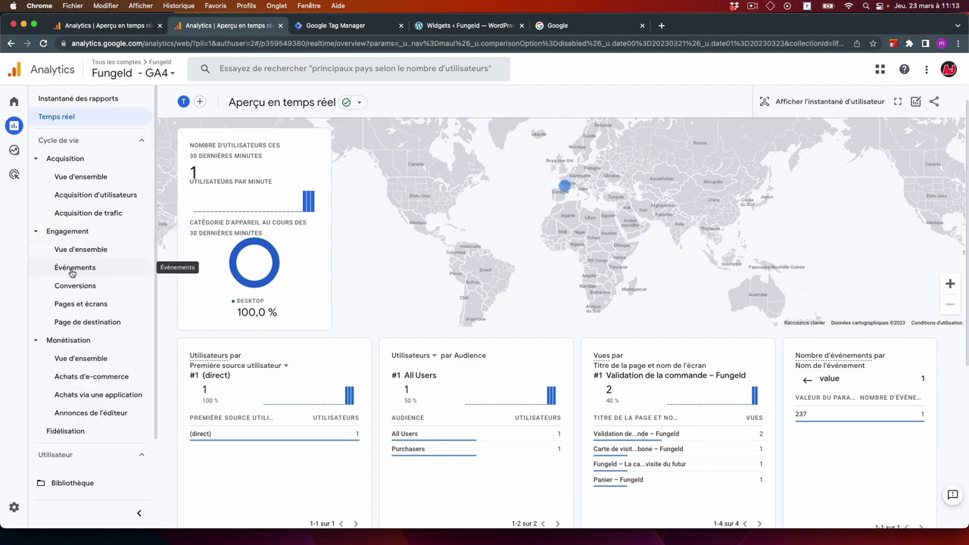
left_click(72, 269)
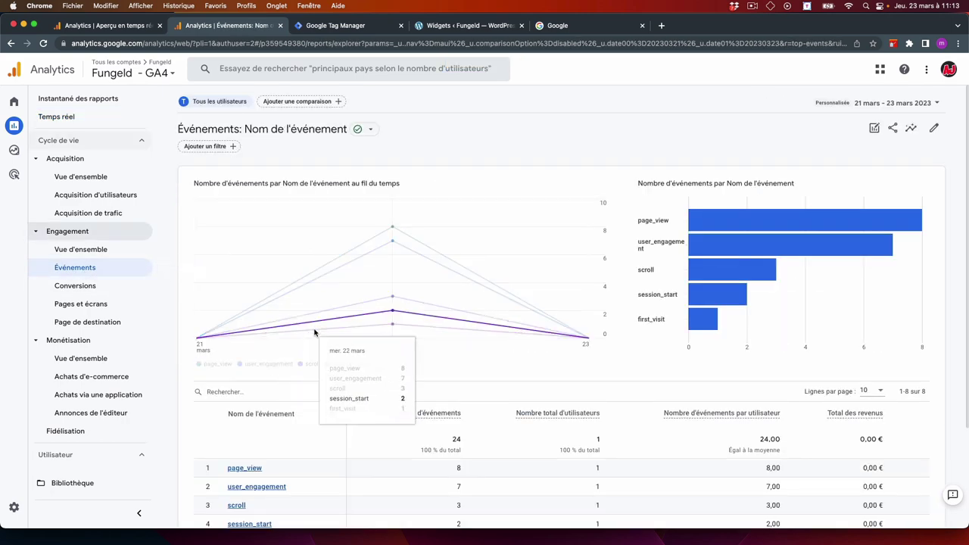
scroll(310, 331, "down", 4)
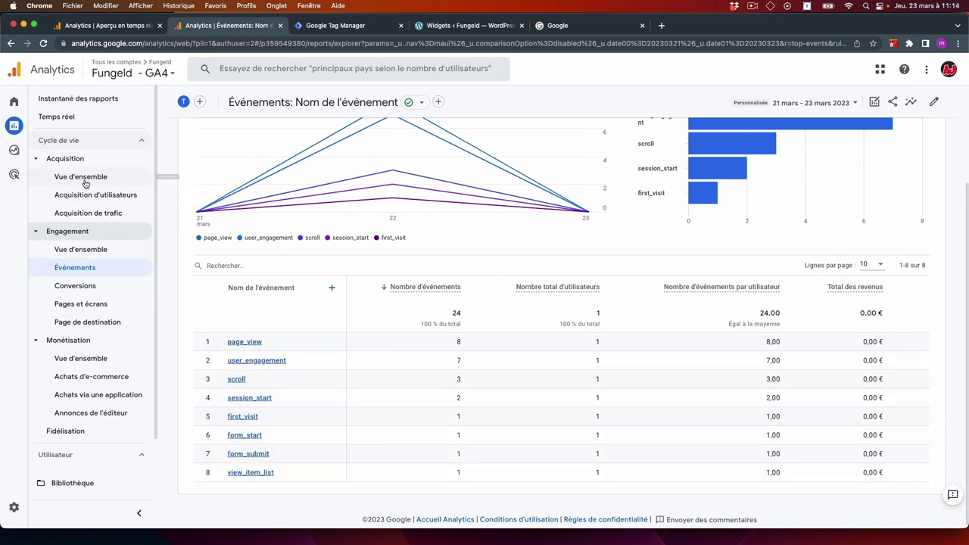
left_click(59, 116)
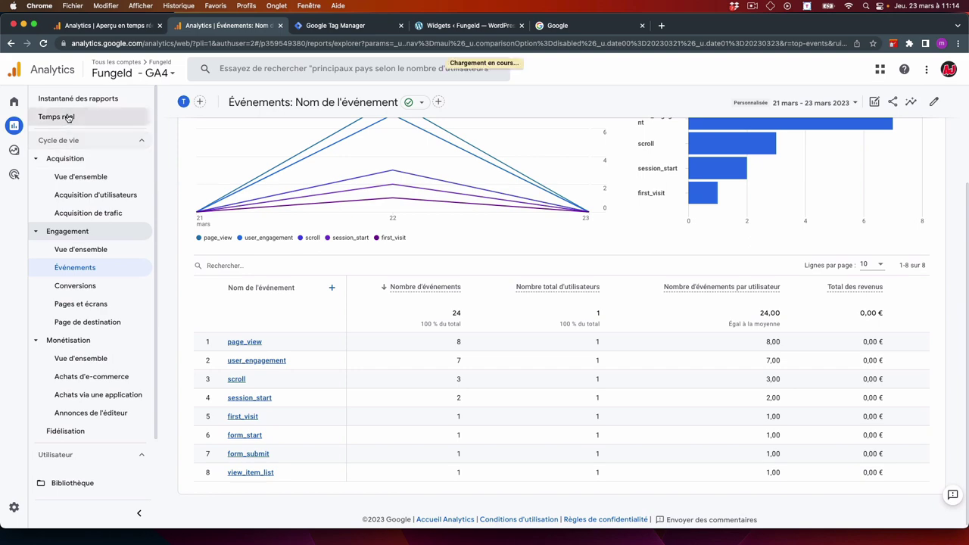